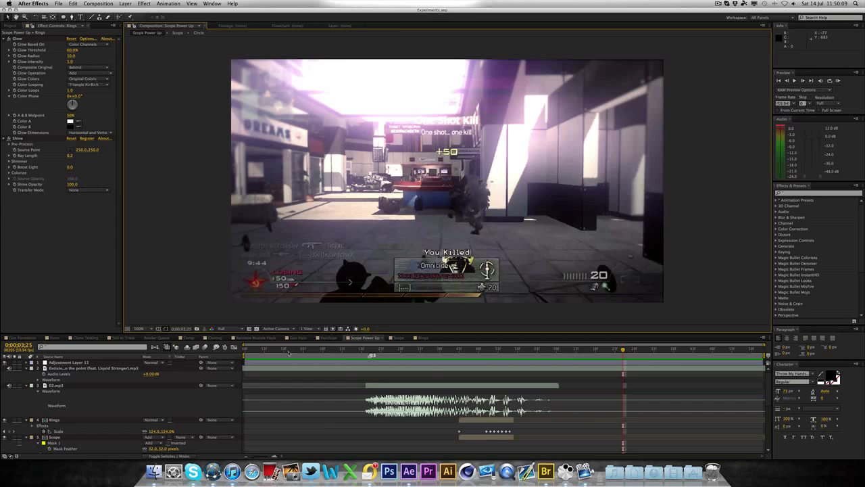
Preview the finished Scope Power Up composition around the scope-in moment, including the 02.mp3 sound layer.
left_click_drag(286, 350, 523, 359)
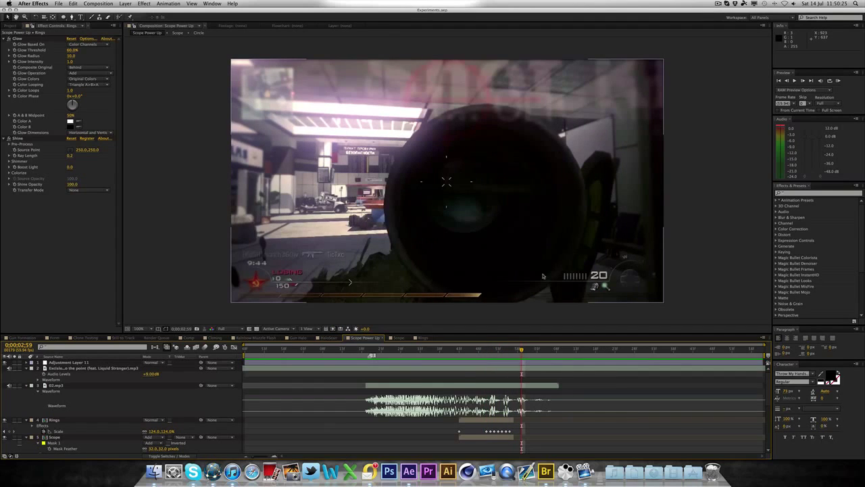
key("F12")
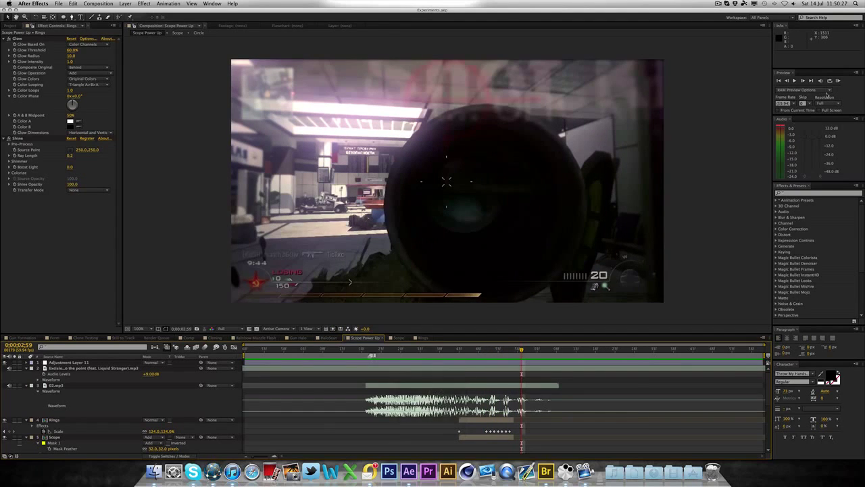
left_click(837, 81)
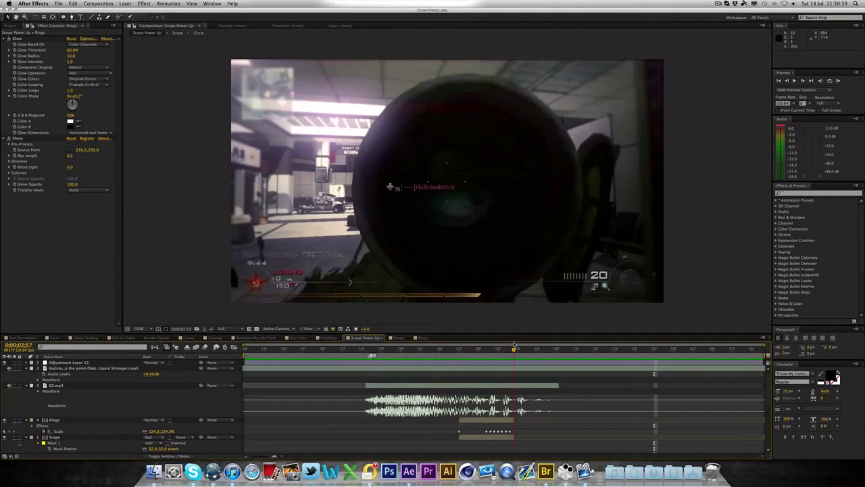
left_click(388, 386)
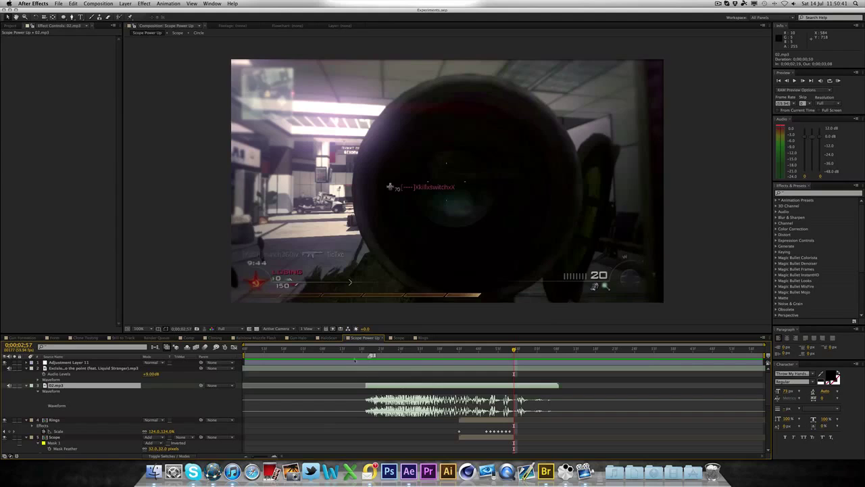
left_click_drag(386, 353, 495, 357)
key("space")
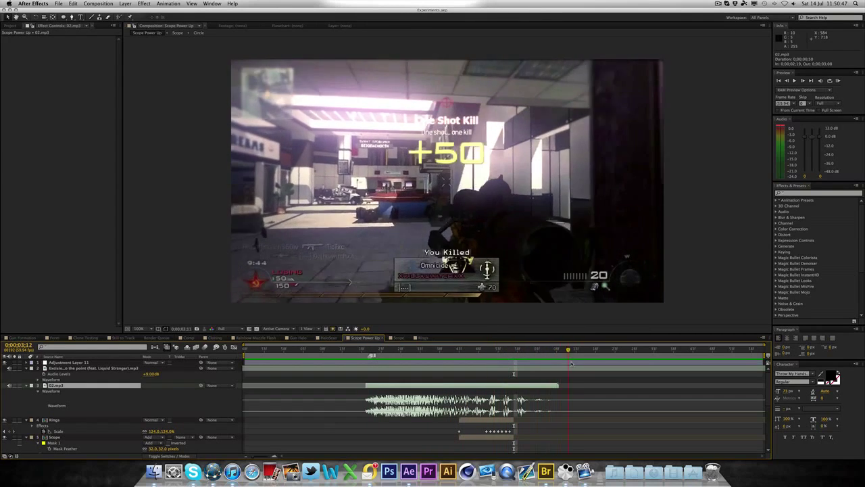
Create a project folder named Tutorial and move it into the Scope Power Up folder.
left_click(132, 282)
left_click(6, 26)
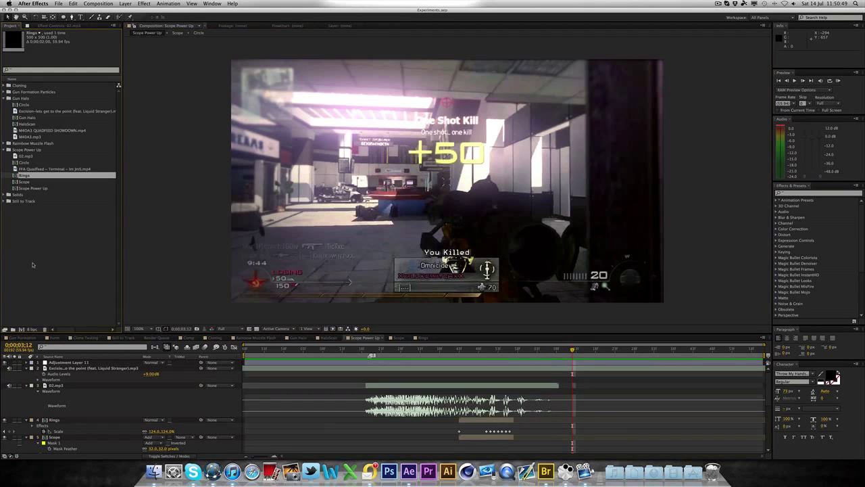
left_click(16, 276)
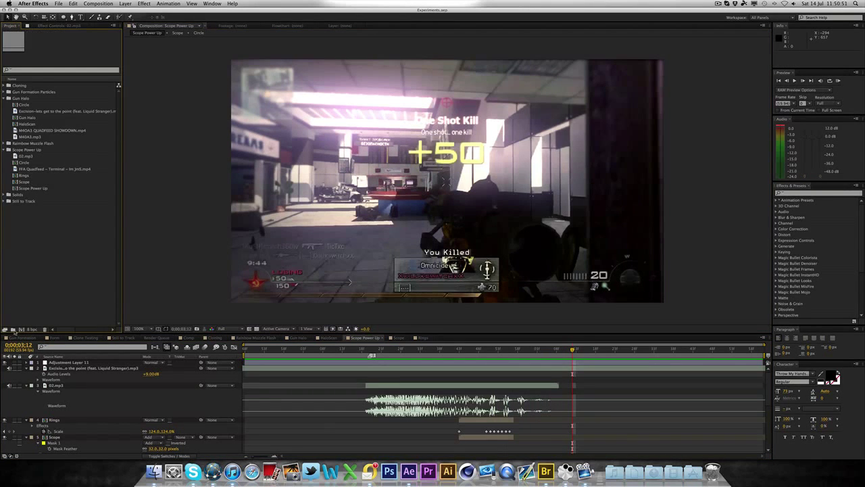
left_click(13, 330)
type("Tutori")
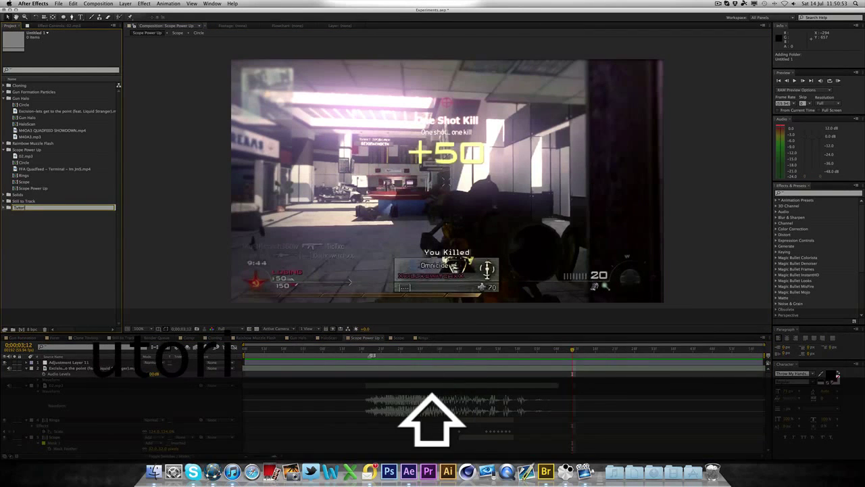
type("al")
key("Return")
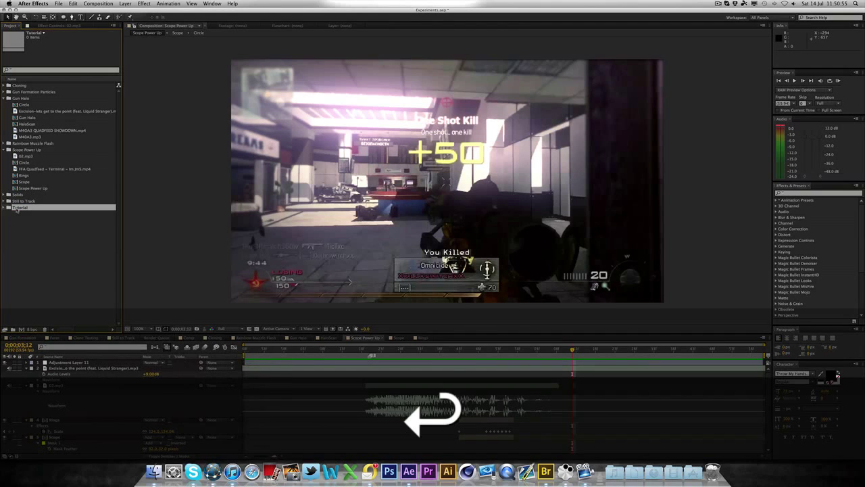
left_click_drag(20, 207, 29, 150)
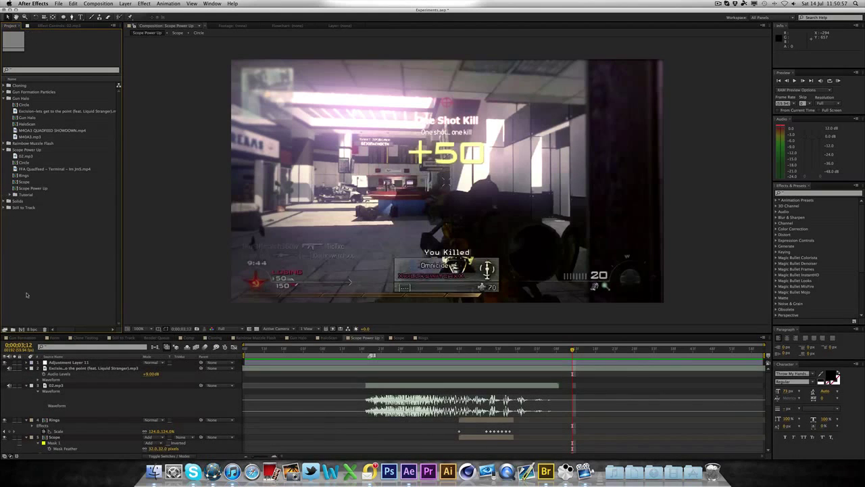
Create a new composition 1280 px wide and 720 px high with a duration of 4 seconds.
left_click(21, 330)
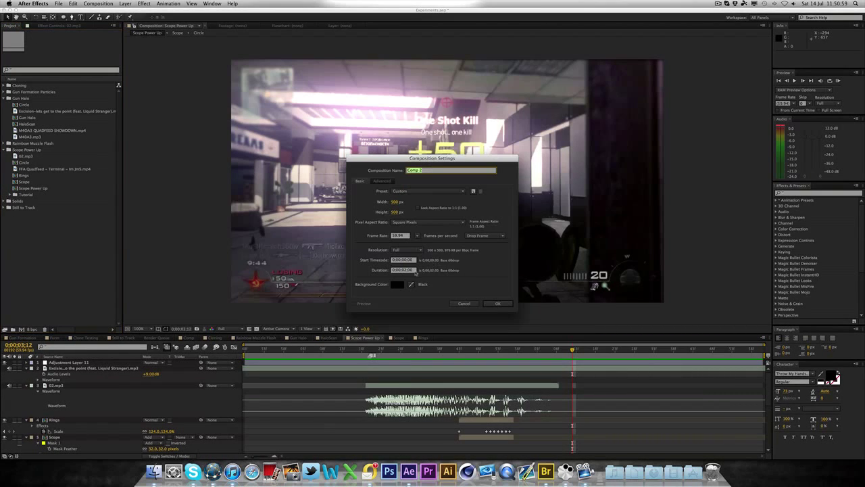
left_click(409, 269)
type("4")
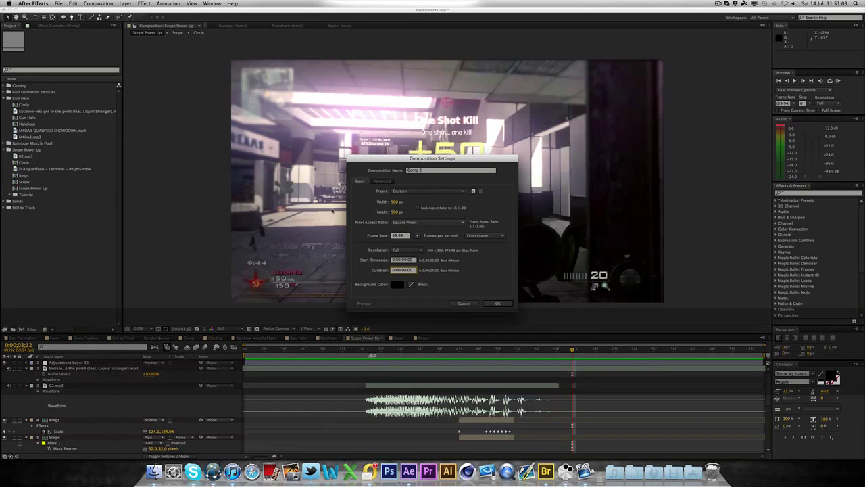
left_click(395, 203)
type("1280")
key("Tab")
type("720")
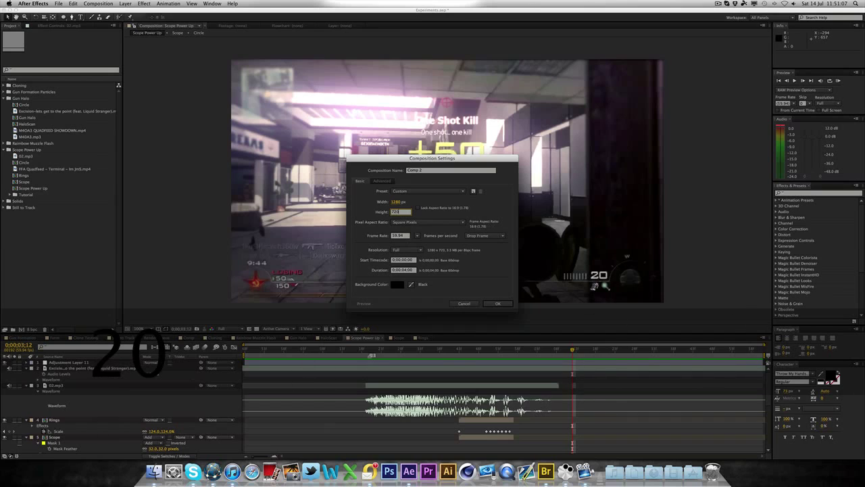
key("Return")
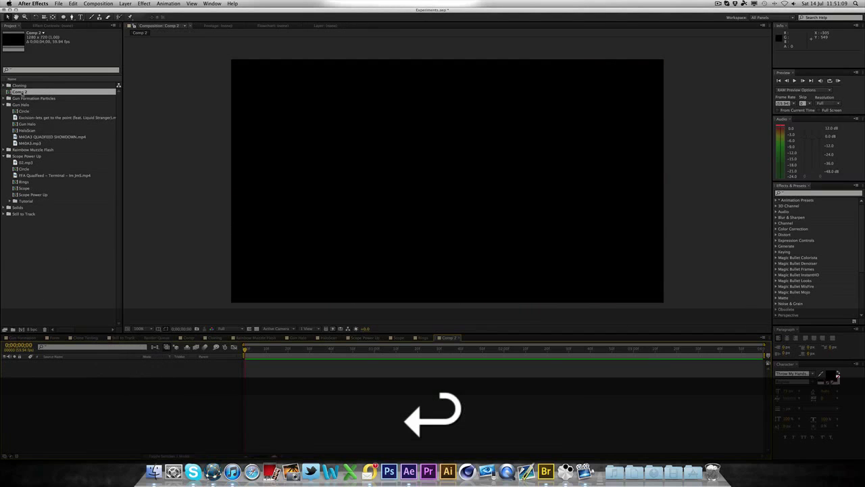
Move the new composition into the Tutorial folder and rename it Tutorial.
left_click_drag(23, 179, 25, 201)
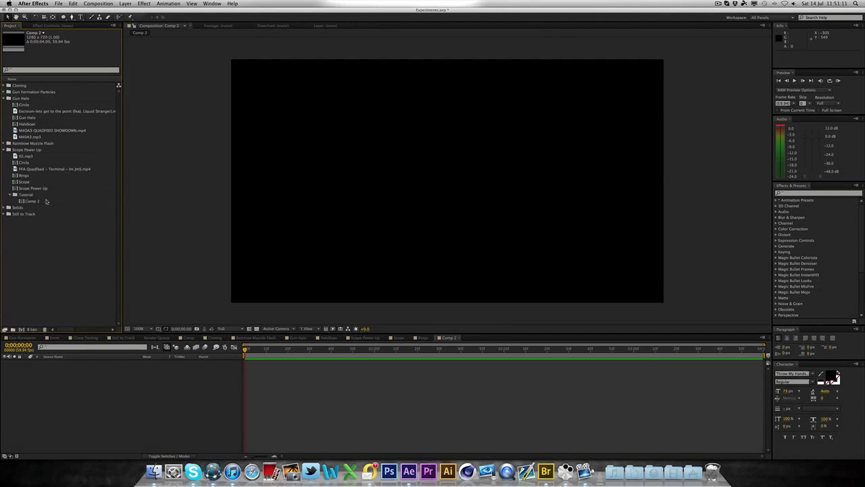
key("Return")
type("Tutorial")
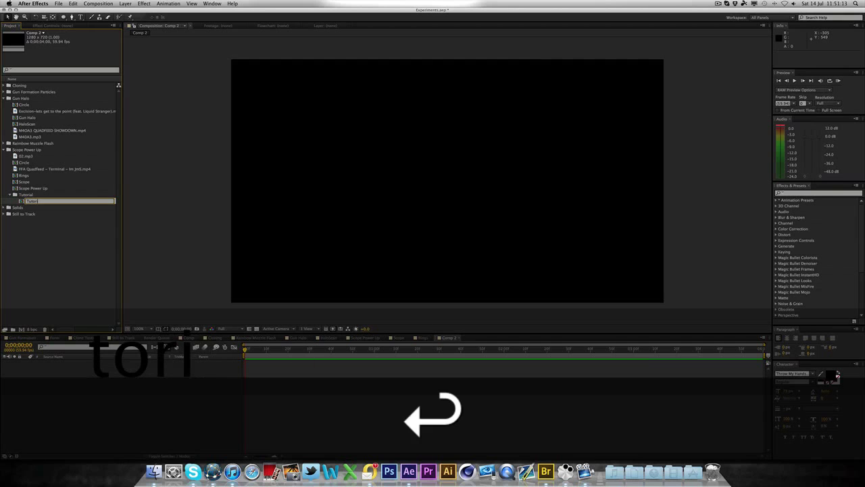
key("Return")
Add the FFA Quadfeed - Terminal clip to the Tutorial composition and place a composition marker at 0;00;02;20.
left_click_drag(54, 168, 327, 353)
left_click_drag(246, 351, 548, 357)
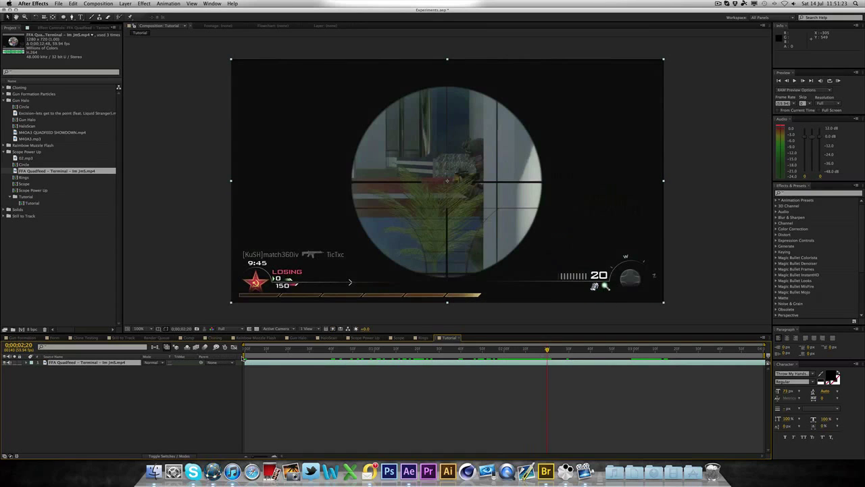
key("shift")
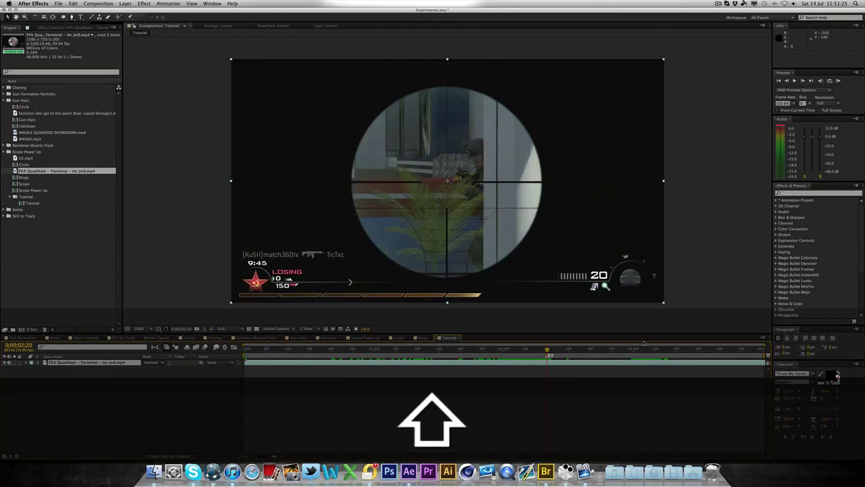
Place composition marker 2 on the last fully scoped frame, at 0;00;02;56.
left_click_drag(547, 351, 628, 350)
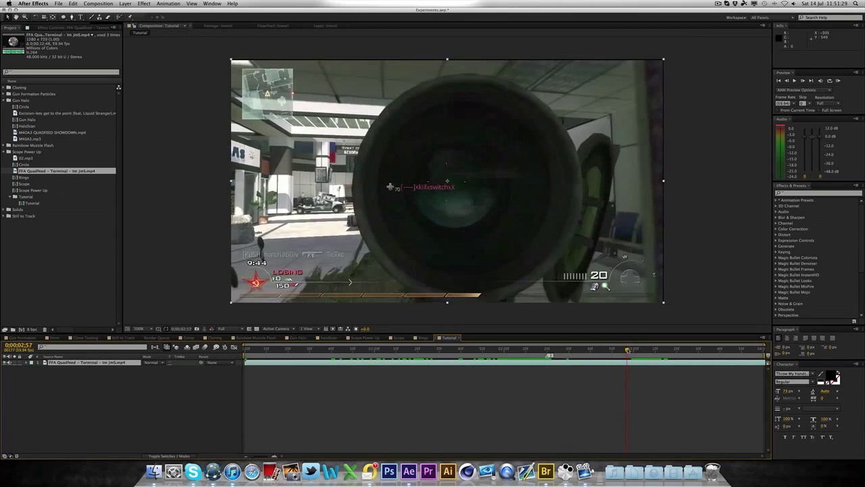
key("shift")
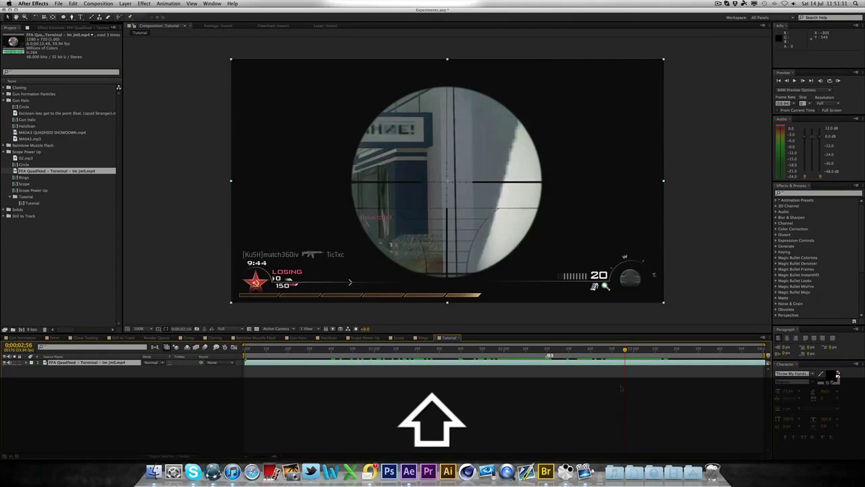
key("shift+2")
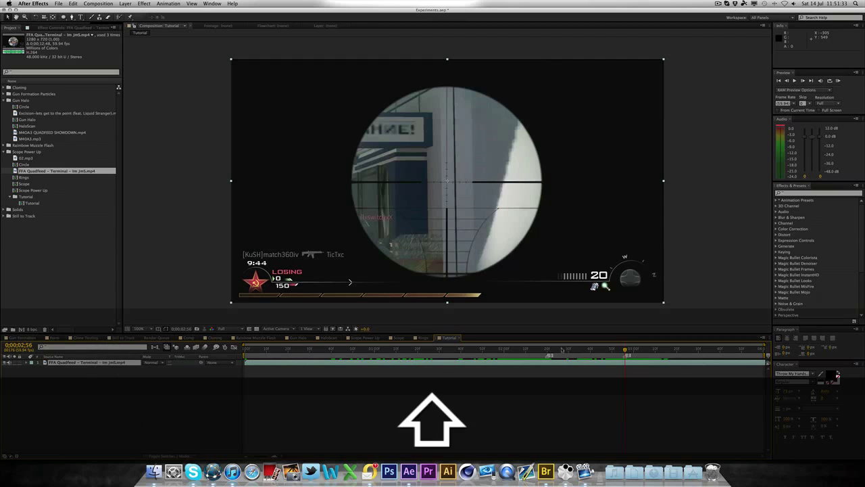
double_click(273, 457)
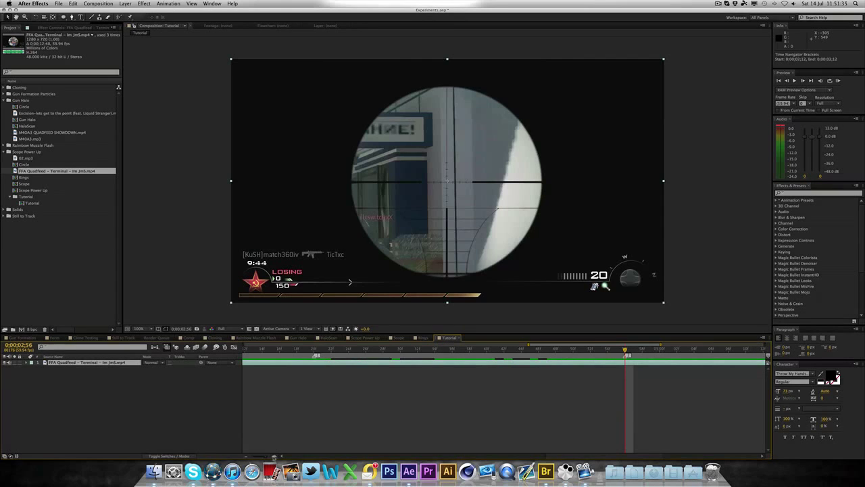
left_click_drag(572, 456, 570, 457)
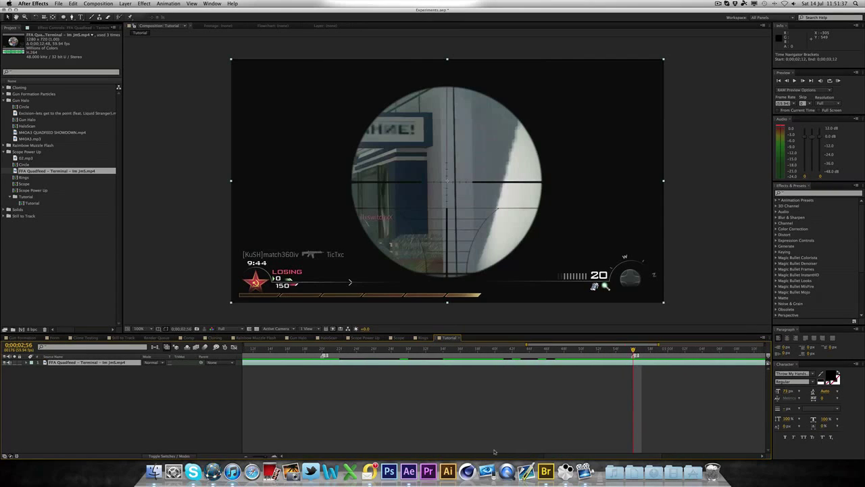
left_click(193, 269)
left_click(244, 240)
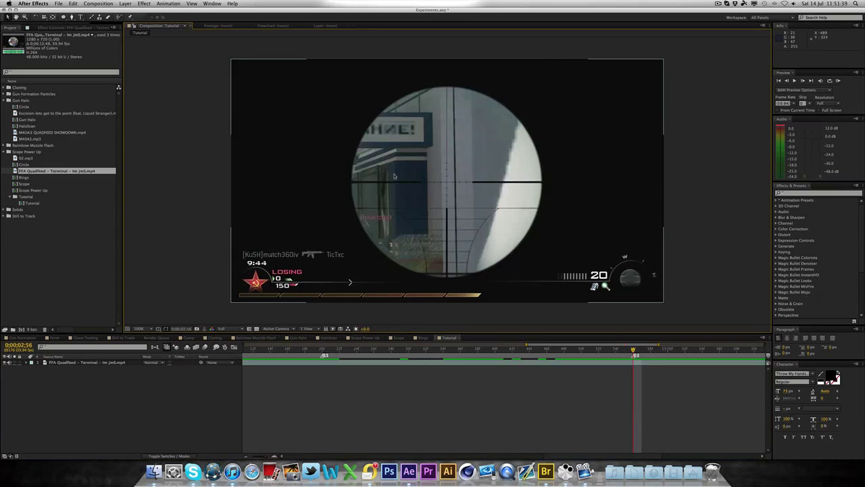
left_click(94, 380)
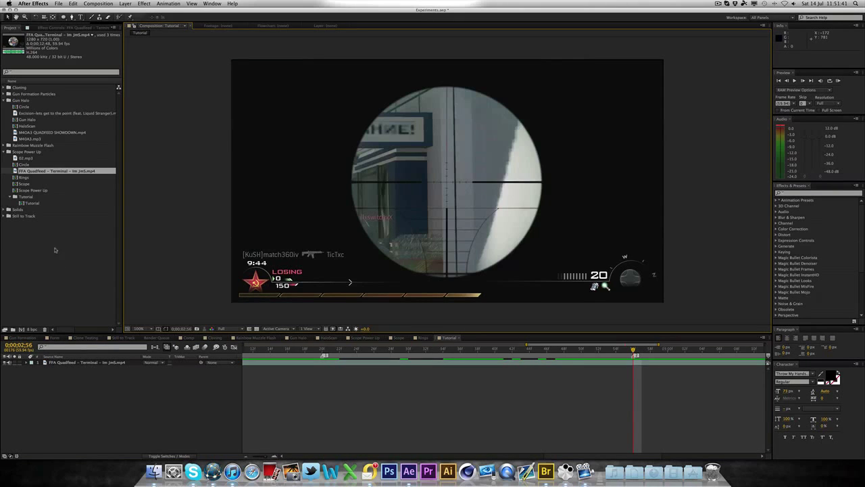
Create a 500 × 500 px composition named Circle and move it into the Tutorial folder.
left_click(37, 261)
left_click(22, 329)
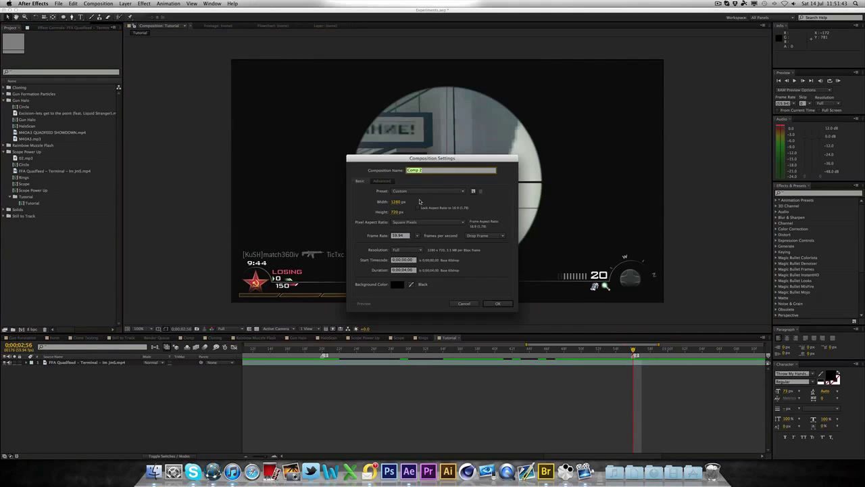
left_click(399, 202)
type("500")
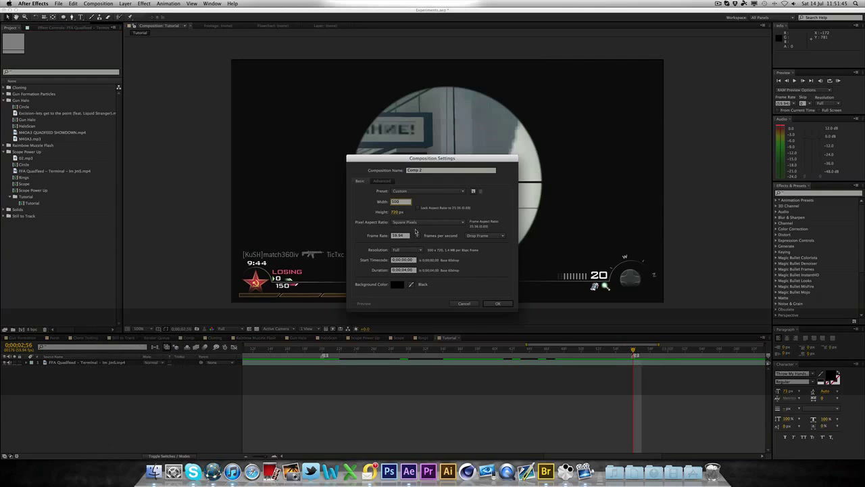
left_click(394, 212)
type("500")
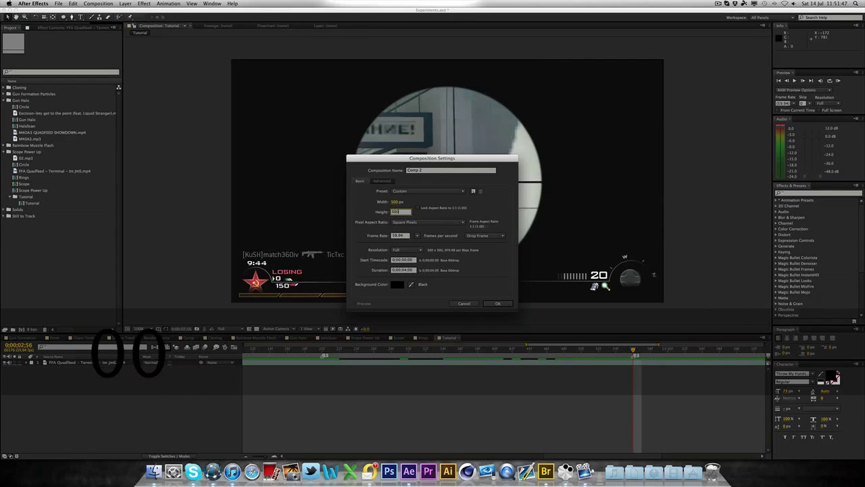
left_click(438, 278)
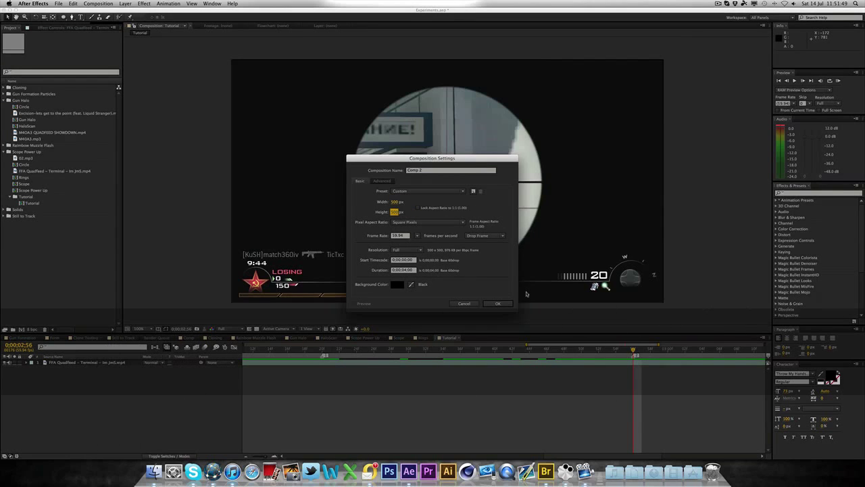
left_click(436, 170)
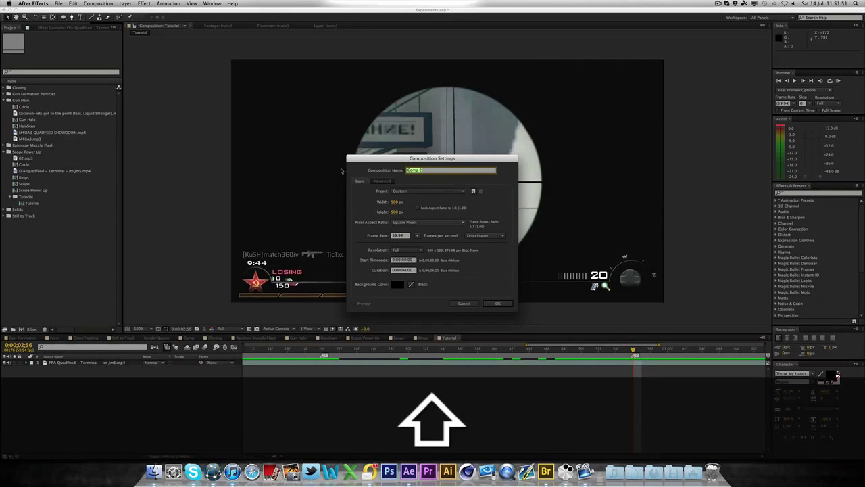
type("Circle")
key("Return")
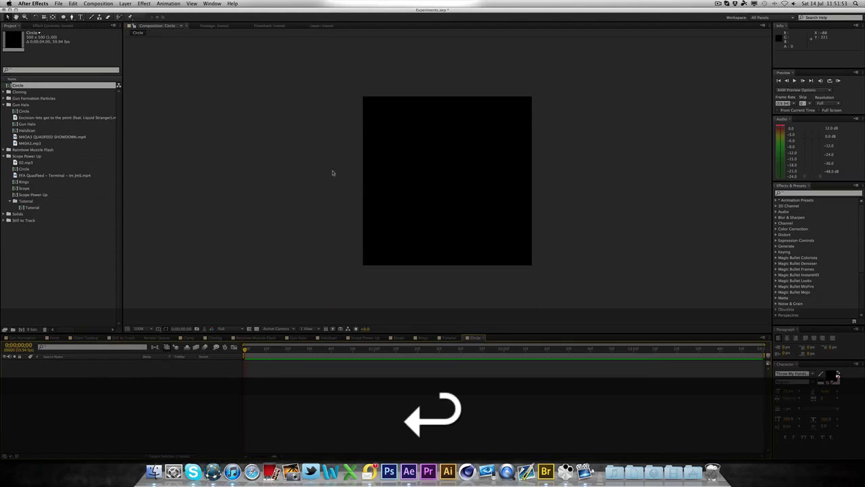
left_click_drag(29, 88, 26, 201)
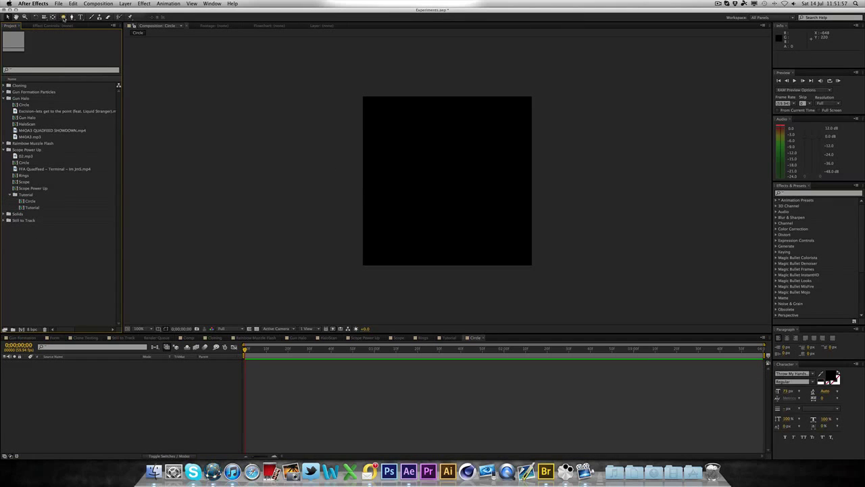
Set up the Ellipse tool with a pure red fill (FF0000) and a stroke width of 0 px.
left_click(63, 16)
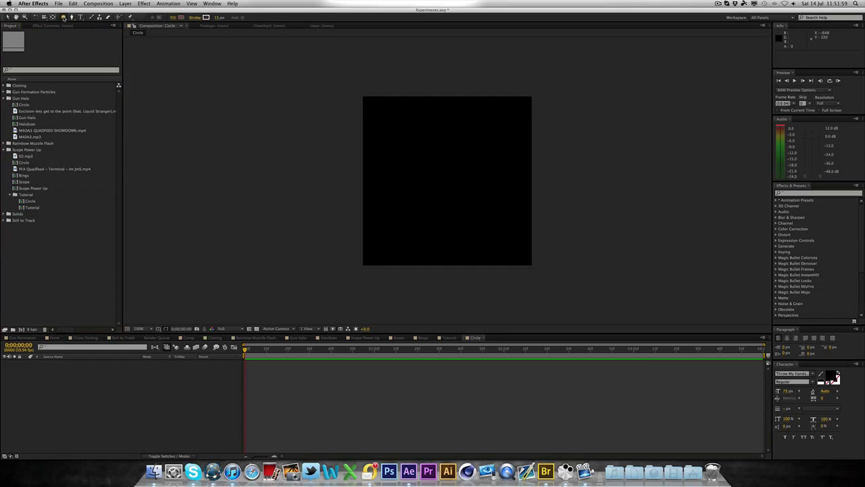
left_click(88, 409)
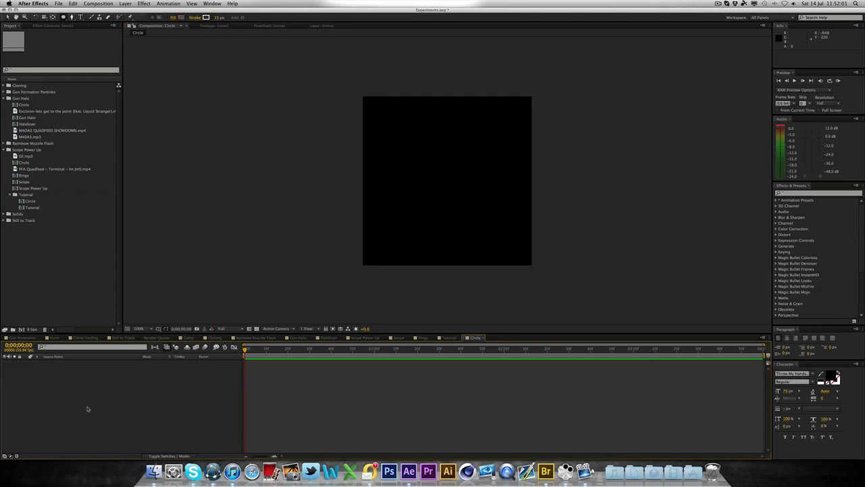
left_click(180, 18)
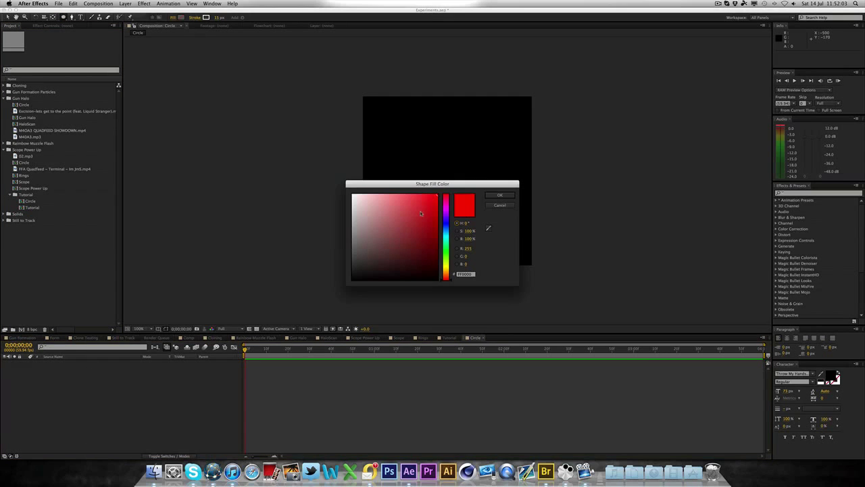
left_click(499, 195)
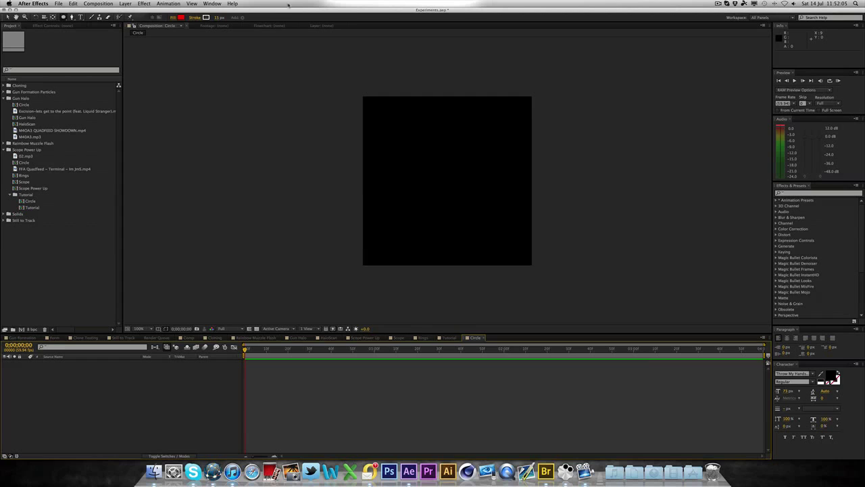
left_click(218, 17)
type("0")
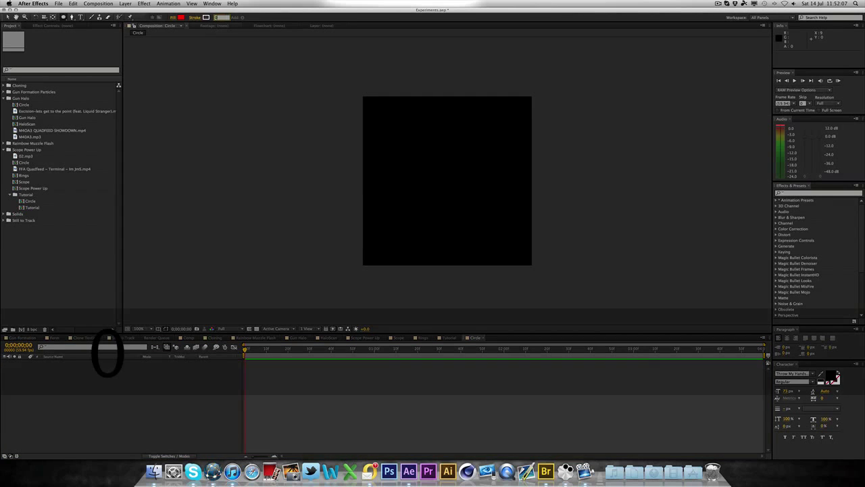
key("Return")
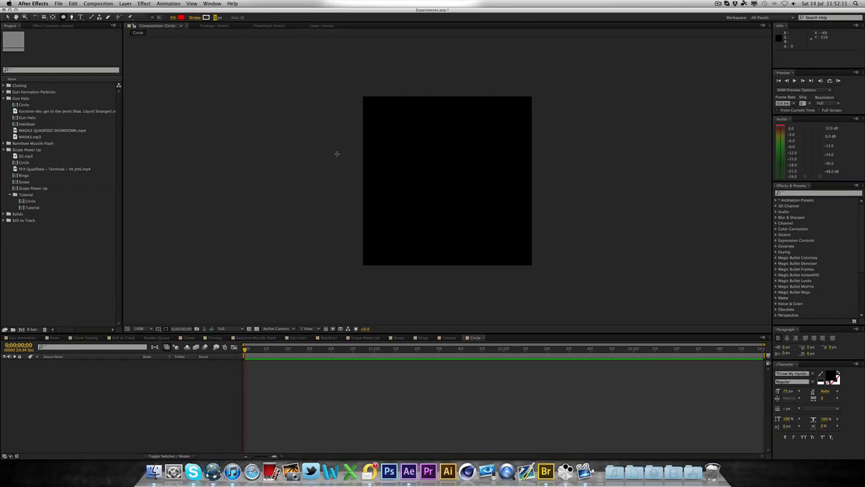
Add an ellipse shape filling the whole Circle composition and scale its layer to 99%.
double_click(64, 17)
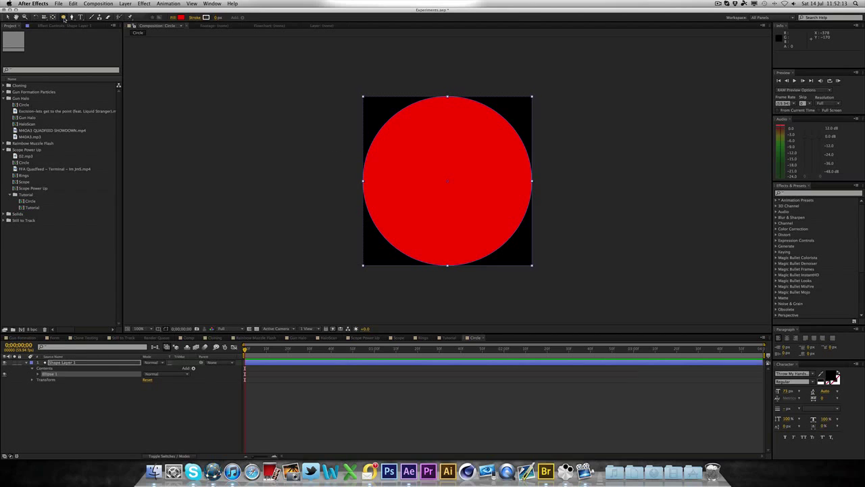
left_click(200, 153)
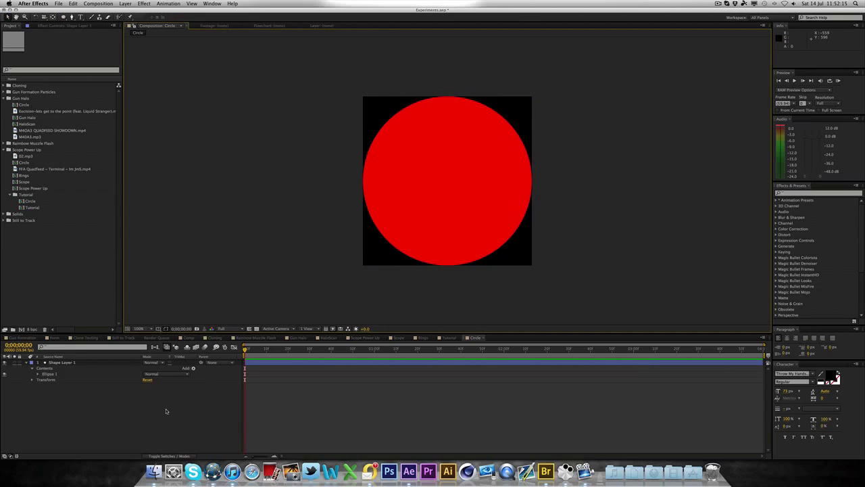
left_click(96, 365)
key("s")
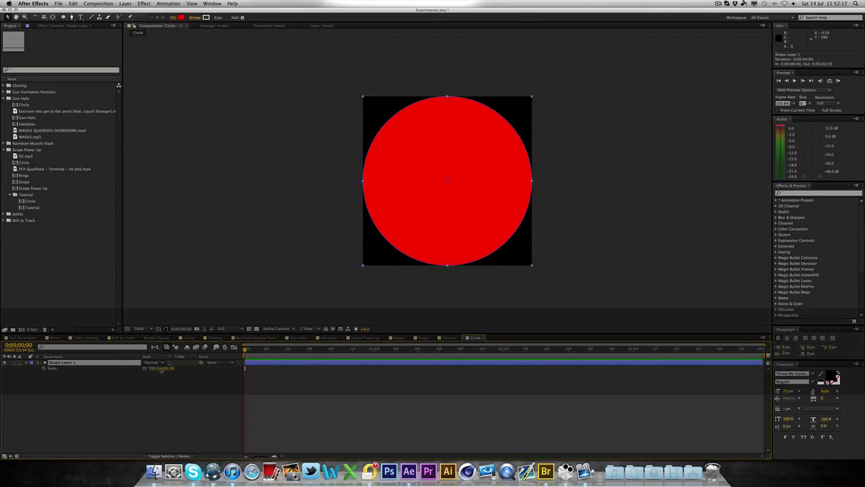
left_click(167, 369)
key("Return")
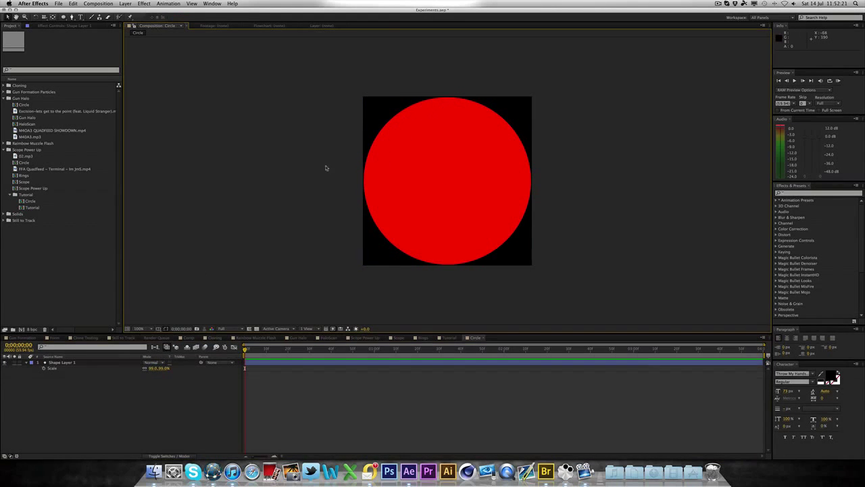
In the Tutorial composition, add the Circle composition above the gameplay clip, starting at marker 1 (0;00;02;20).
left_click(450, 338)
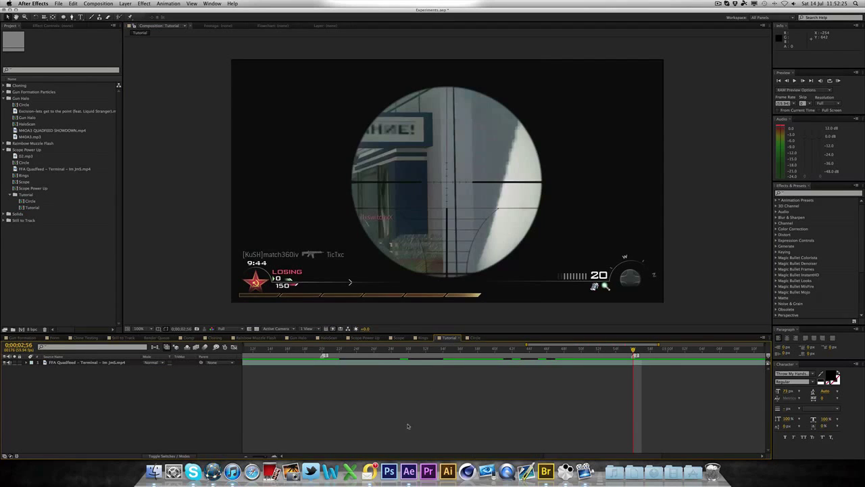
key("1")
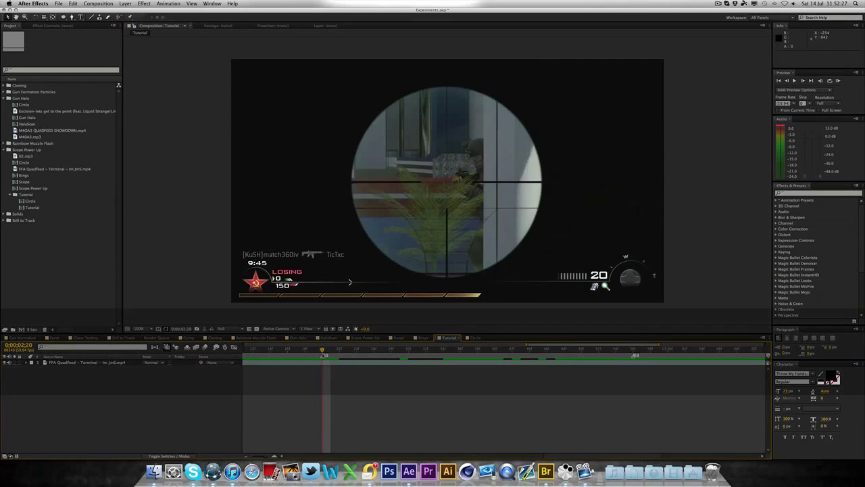
key("1")
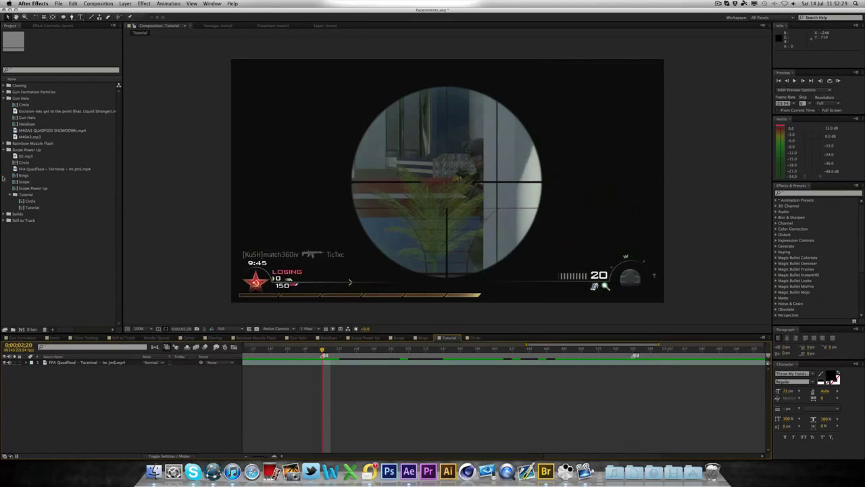
left_click_drag(41, 203, 322, 362)
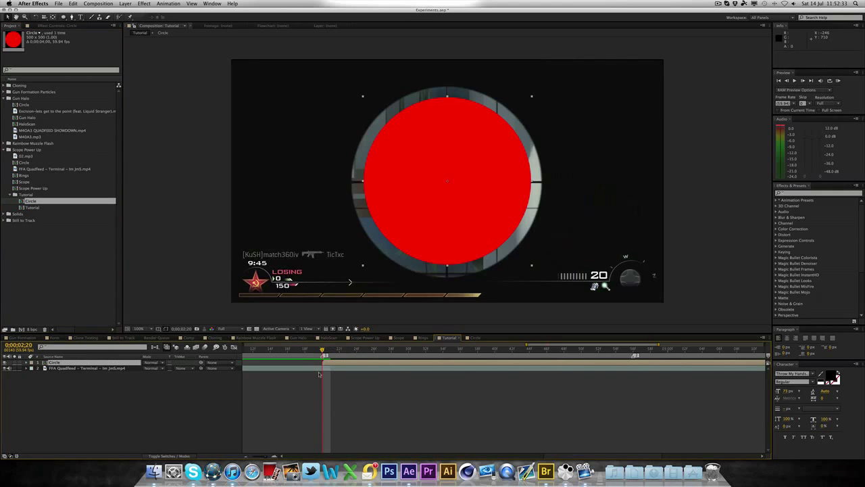
Scale the Circle layer to 114% and nudge it to position 638, 364 so it covers the scope opening.
key("s")
left_click_drag(162, 367, 172, 367)
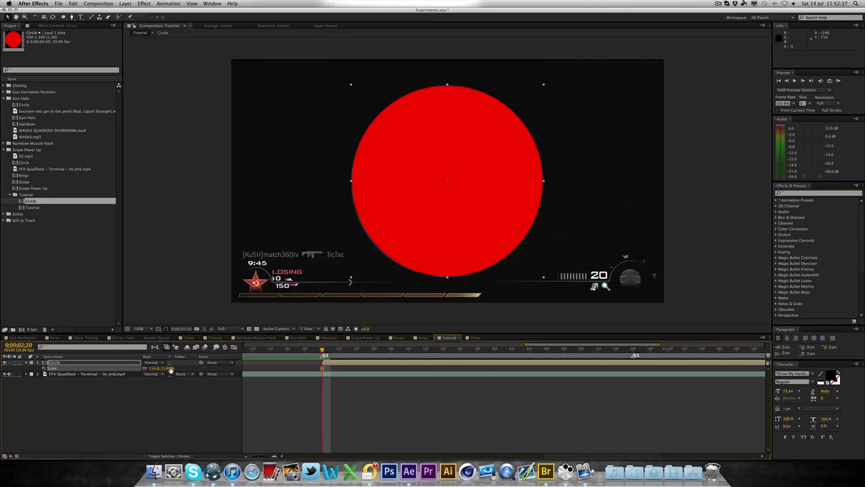
left_click_drag(486, 201, 484, 202)
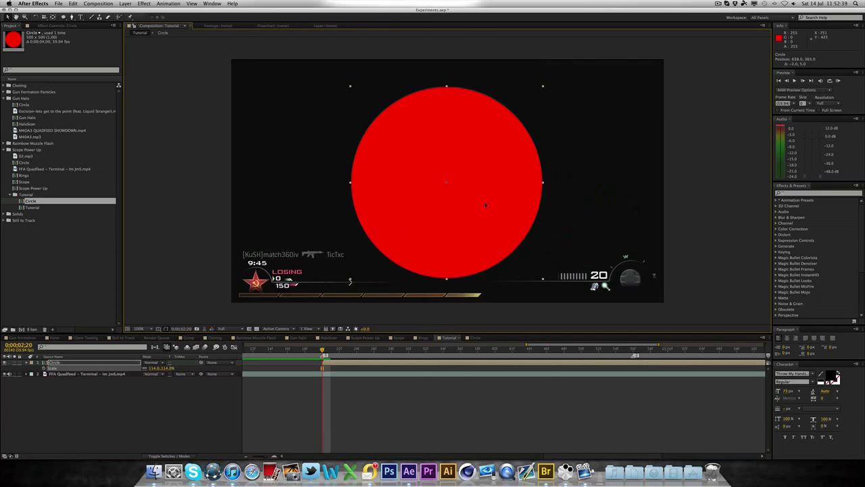
left_click(201, 251)
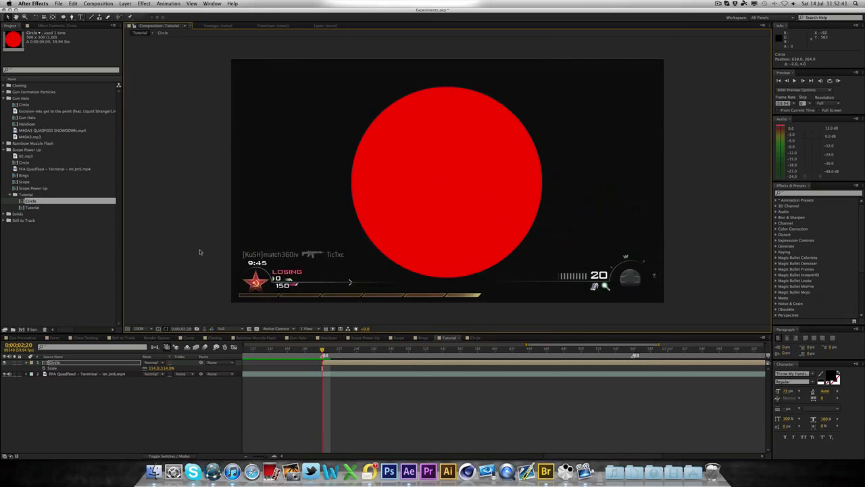
left_click(334, 363)
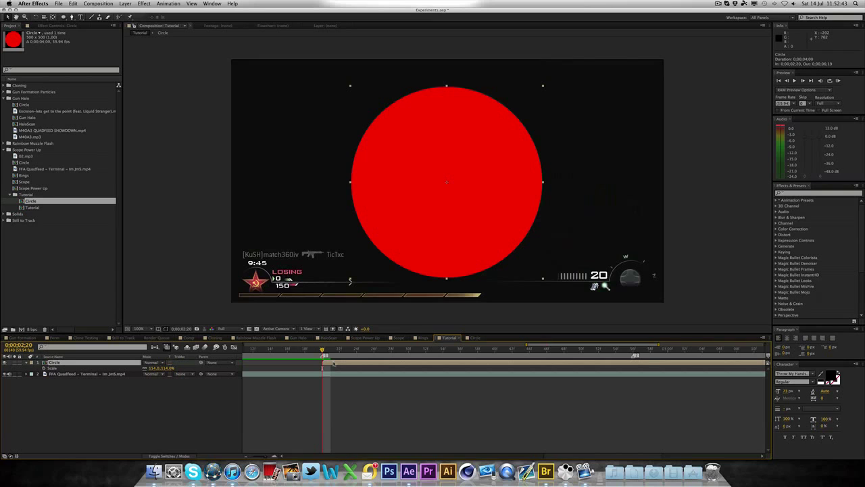
key("t")
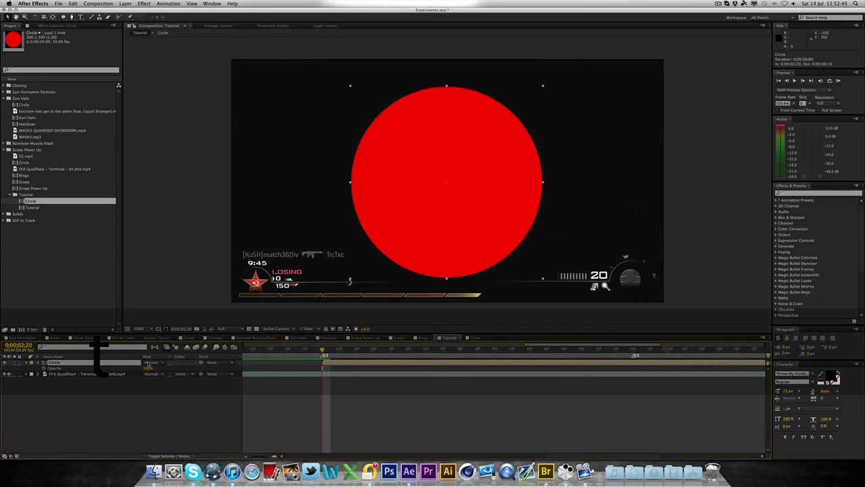
left_click_drag(147, 369, 212, 367)
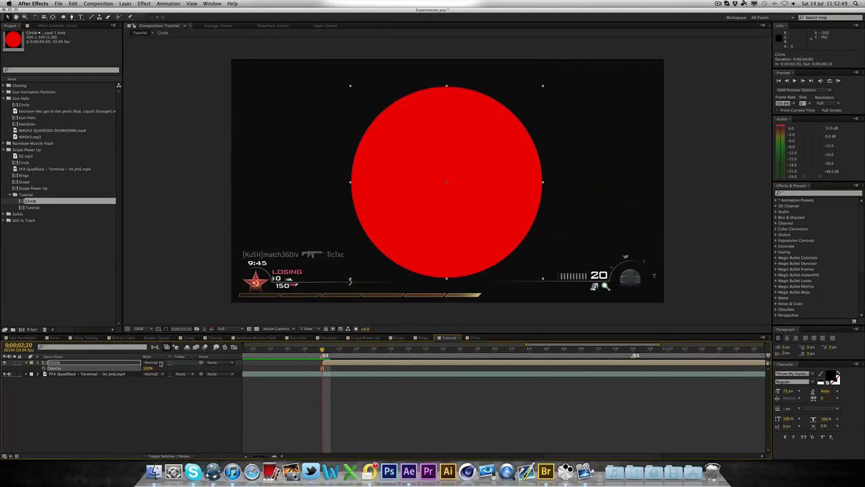
Try the Add blending mode on the Circle layer, and settle on Overlay.
left_click(160, 364)
left_click(154, 253)
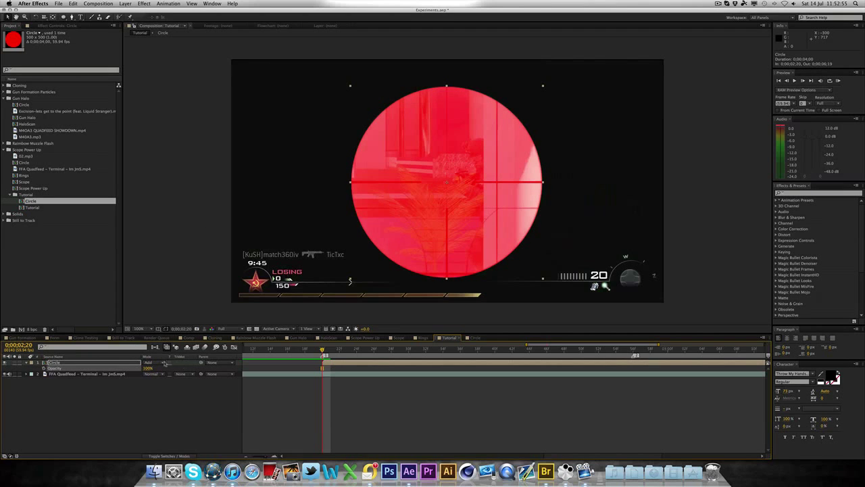
left_click(164, 363)
left_click(166, 304)
left_click(199, 261)
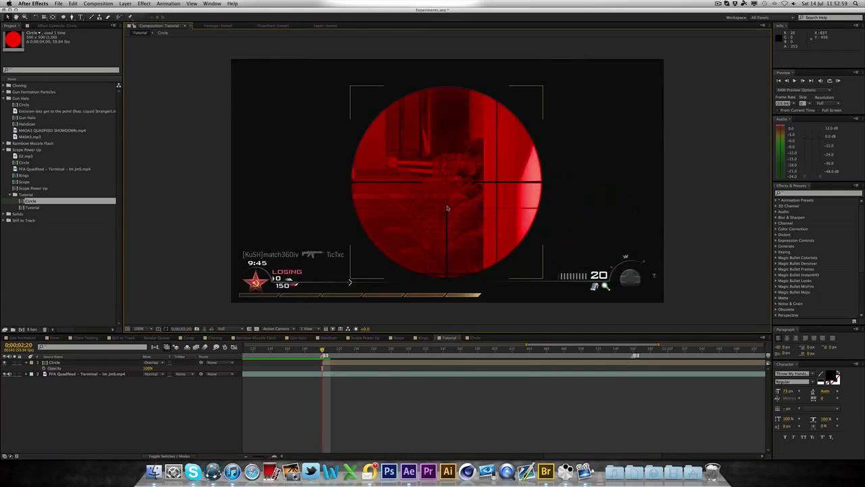
Start a Pen mask on the Circle layer with points at the scope's centre and top, plus a curved point at its left edge.
key("period")
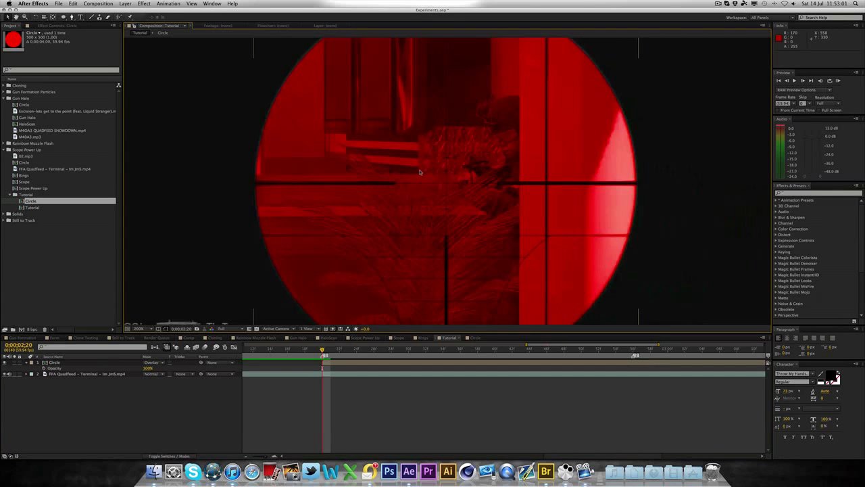
key("h")
left_click_drag(421, 141, 436, 201)
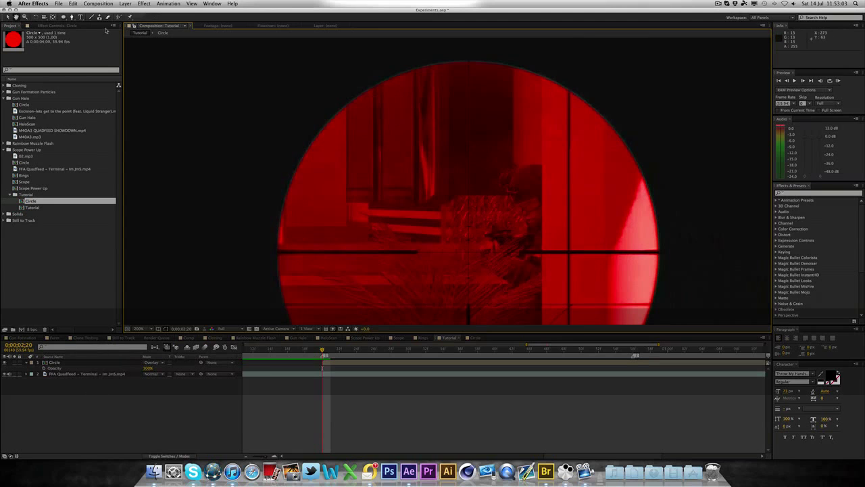
left_click(71, 17)
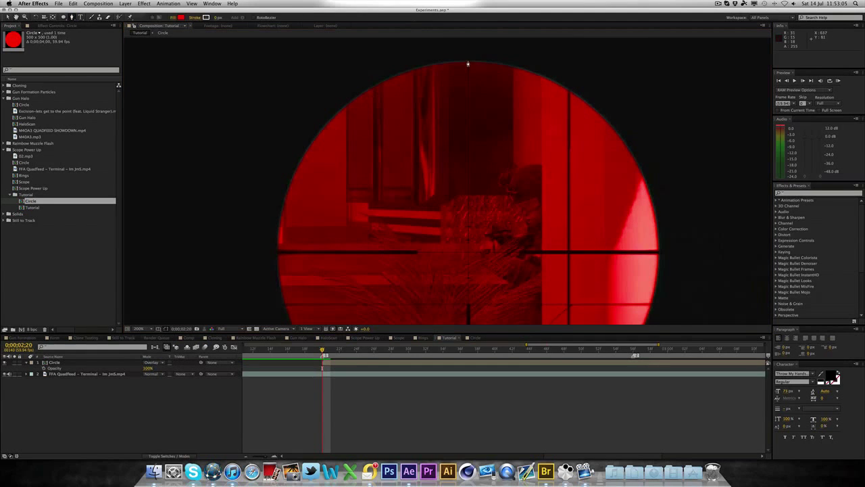
left_click(53, 363)
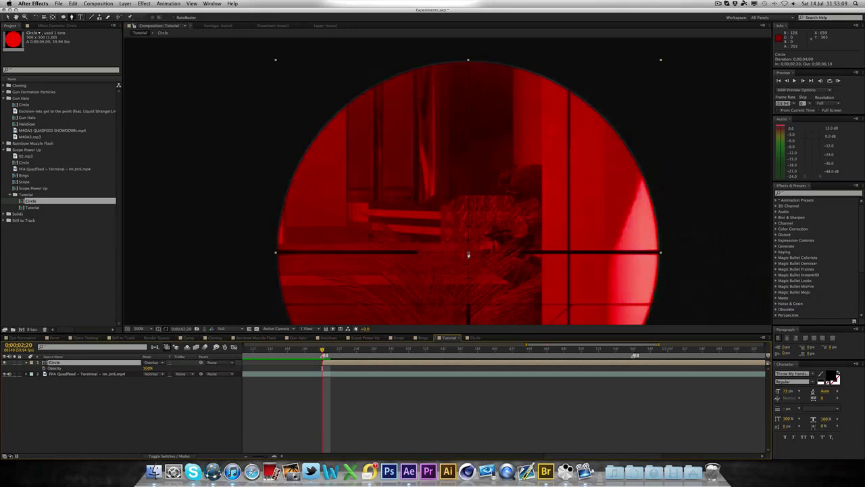
left_click(468, 253)
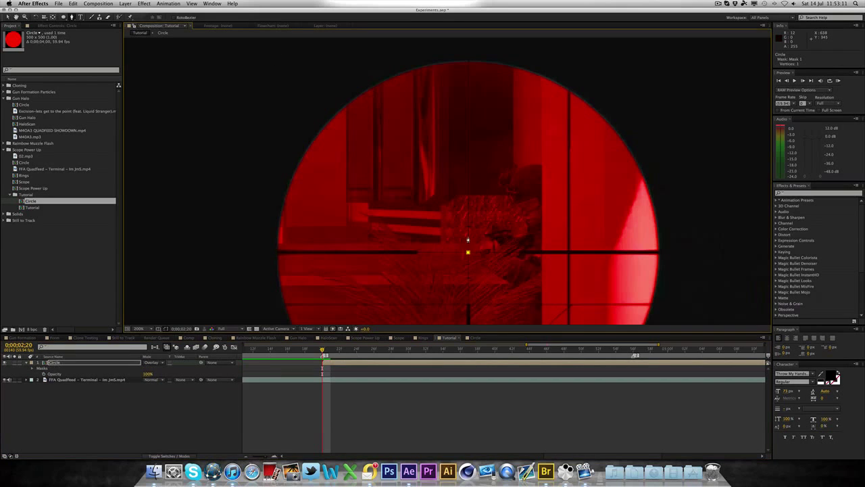
left_click(468, 62)
left_click_drag(276, 254, 275, 315)
Adjust the handles of the mask's left-edge point so the curve follows the upper-left rim of the scope.
key("comma")
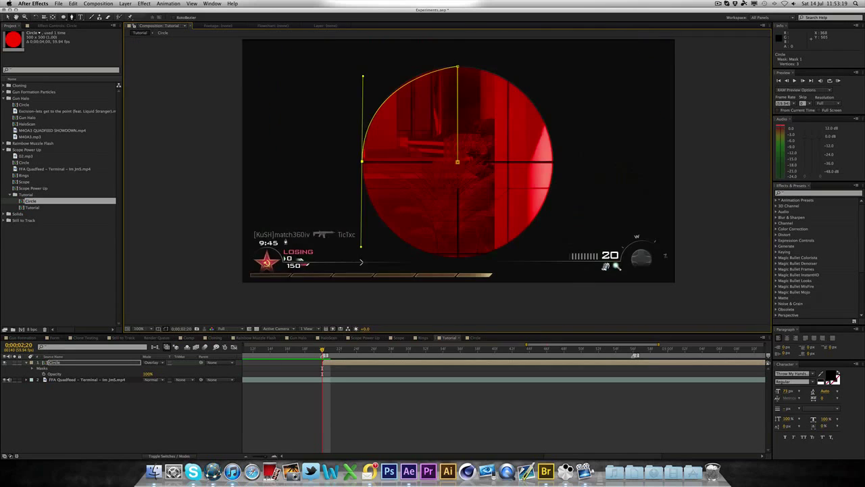
left_click_drag(361, 249, 359, 268)
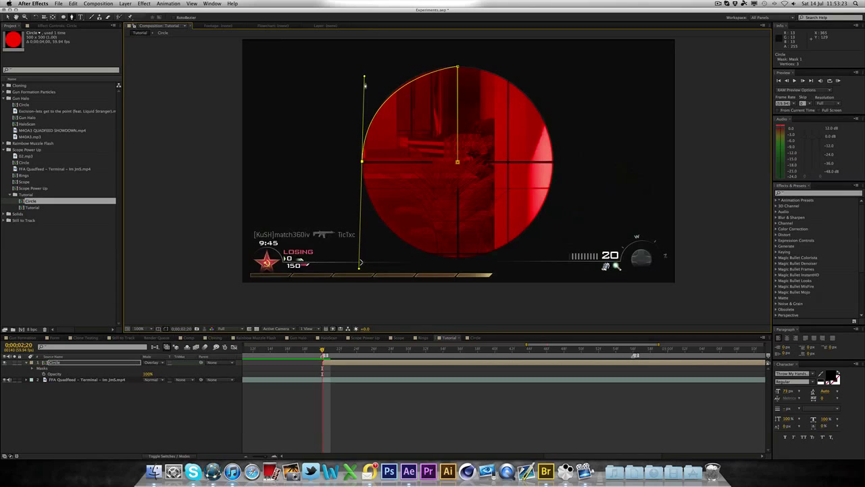
left_click_drag(365, 77, 371, 70)
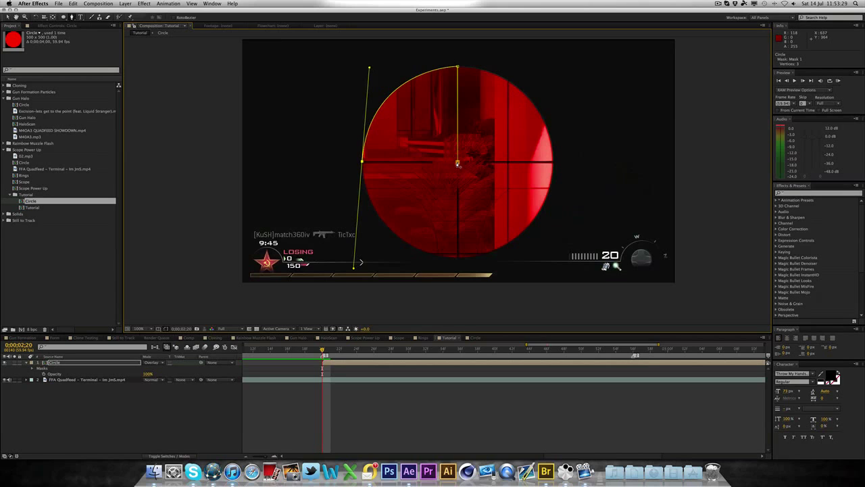
Try closing the mask path, undo the closure, and retract the left-edge point's lower handle onto the point.
left_click(458, 164)
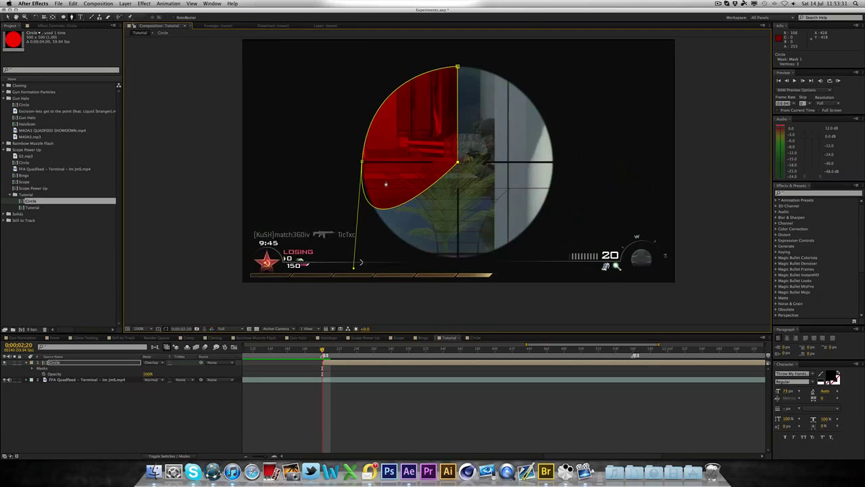
key("super+z")
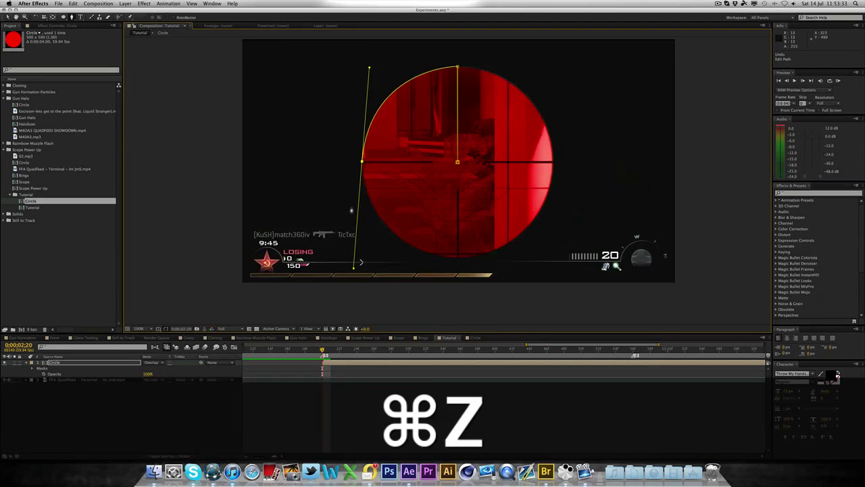
left_click_drag(355, 268, 363, 164)
scroll(363, 165, "up", 2)
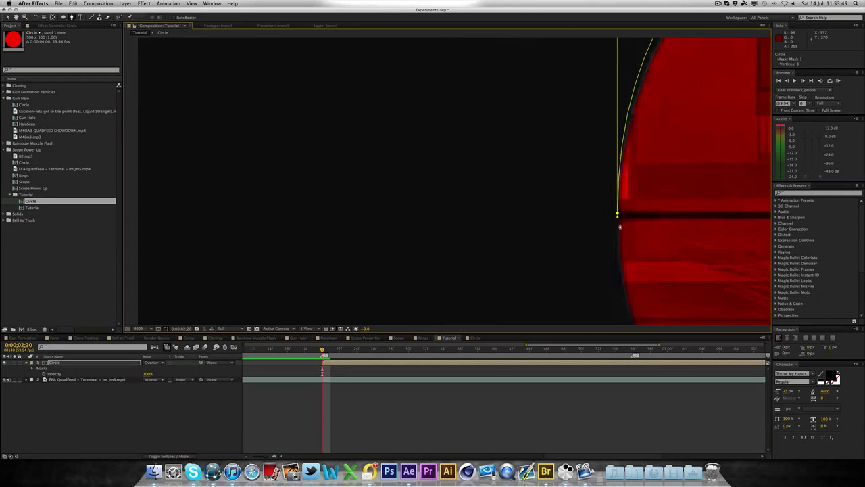
left_click_drag(618, 218, 318, 379)
Close the mask path at the scope's centre so it encloses only the upper-left quarter of the circle.
key("h")
left_click_drag(529, 153, 489, 56)
left_click_drag(501, 203, 489, 157)
key("v")
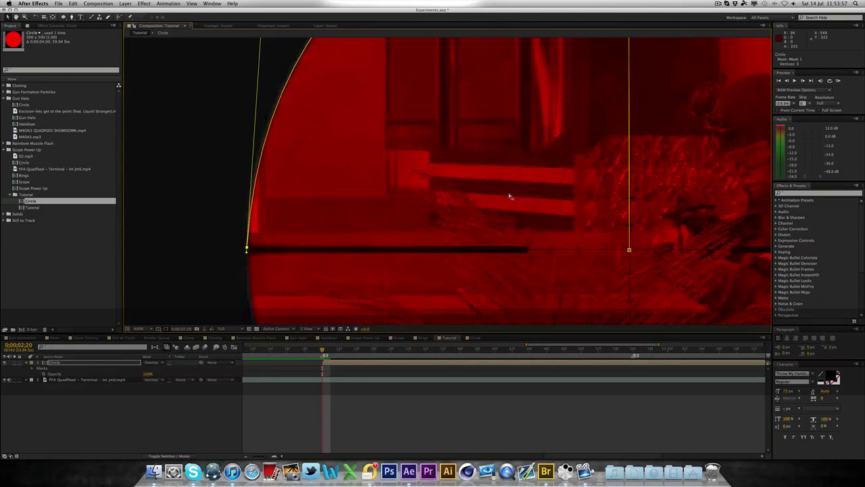
key("g")
left_click(629, 249)
key("comma")
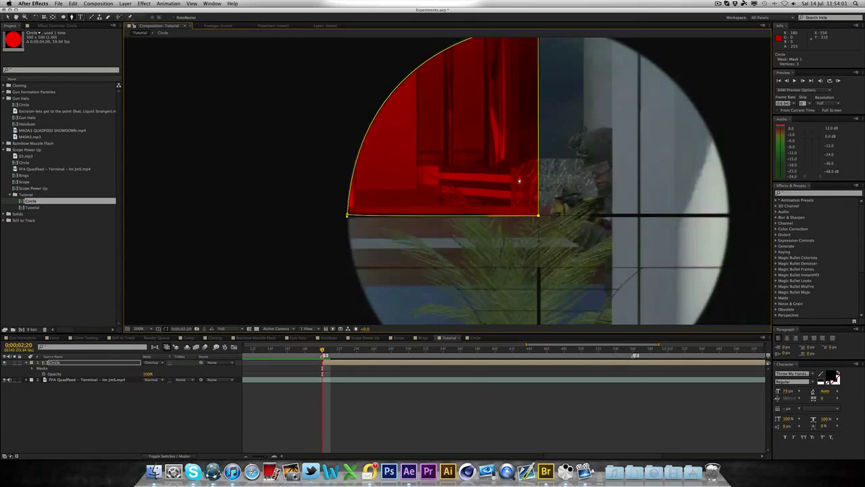
Duplicate the masked Circle layer and set the copy's rotation to 90° so it covers the scope's upper-right quarter.
key("h")
left_click_drag(531, 139, 456, 170)
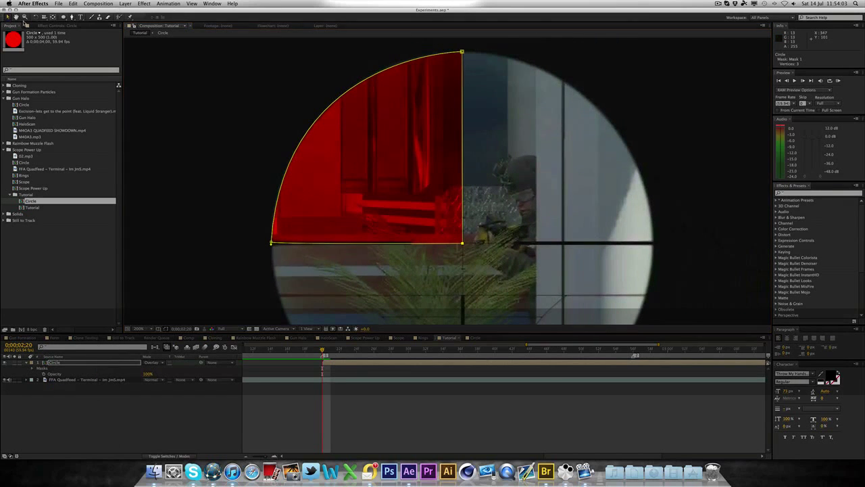
left_click(168, 120)
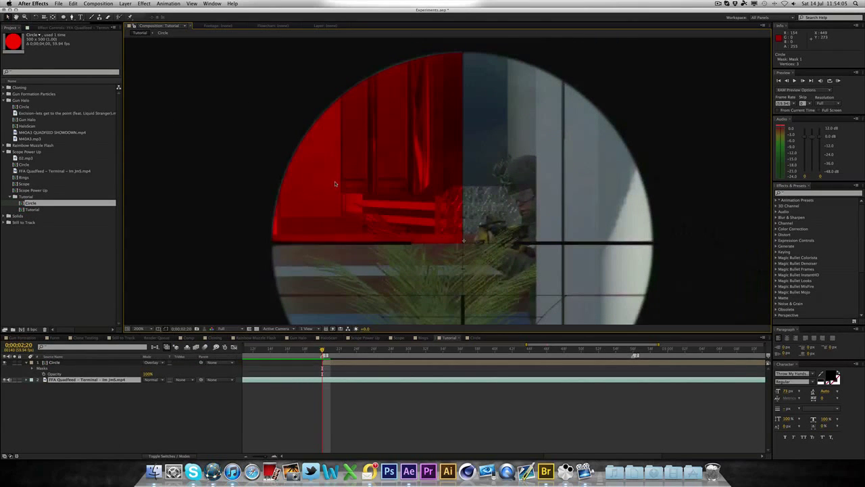
left_click(323, 364)
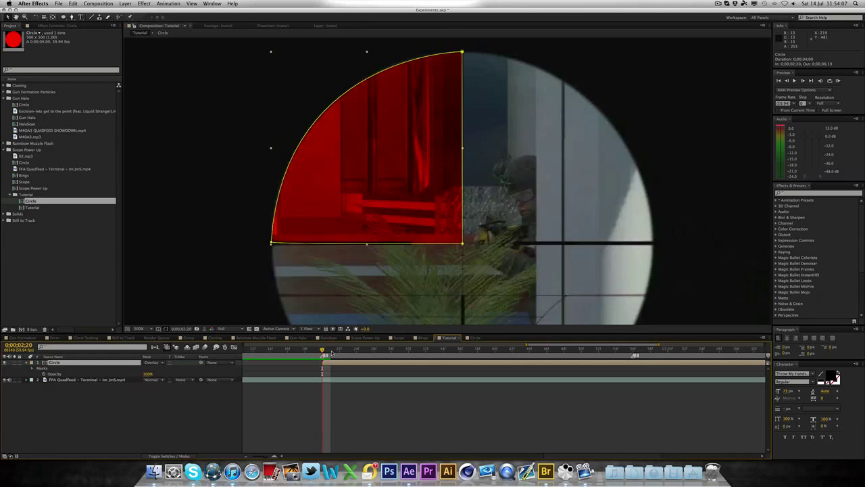
key("super+d")
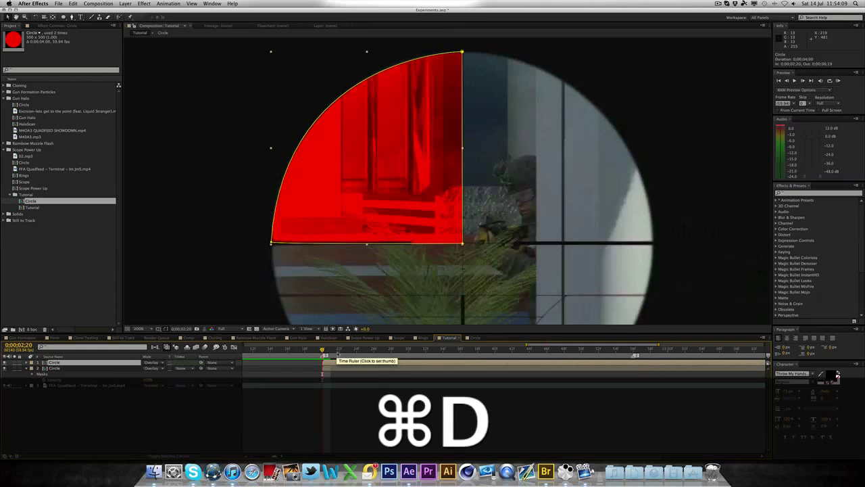
key("r")
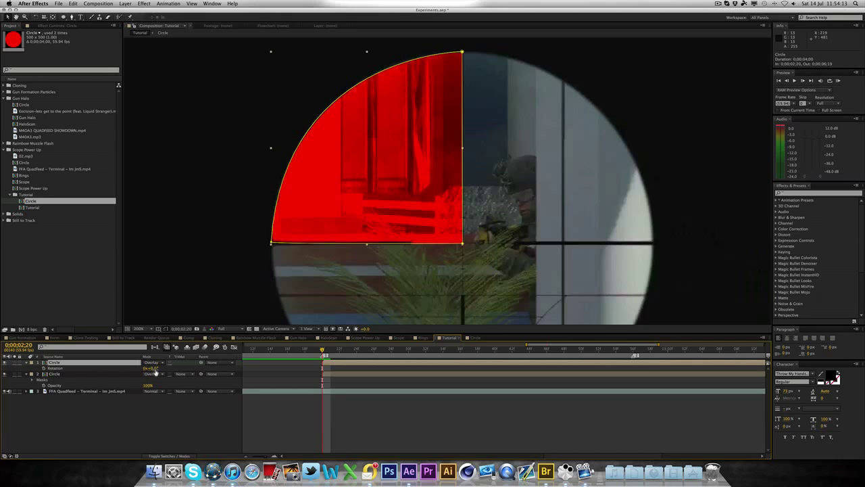
left_click_drag(155, 372, 188, 370)
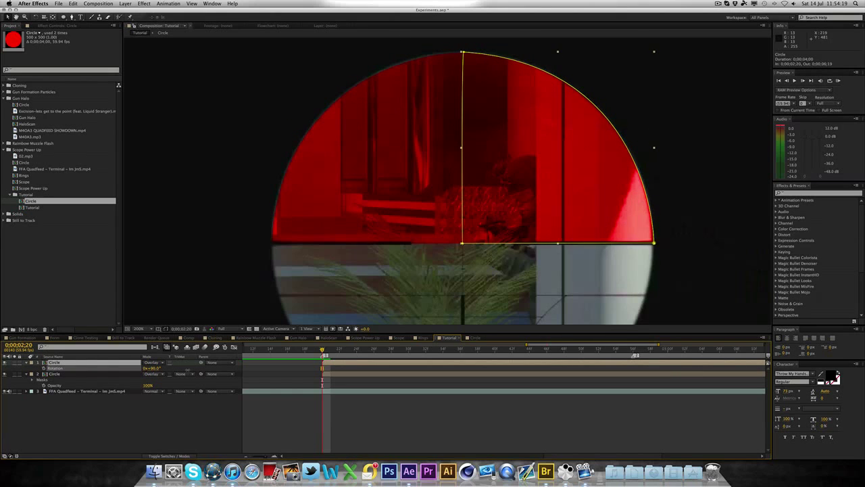
left_click(194, 276)
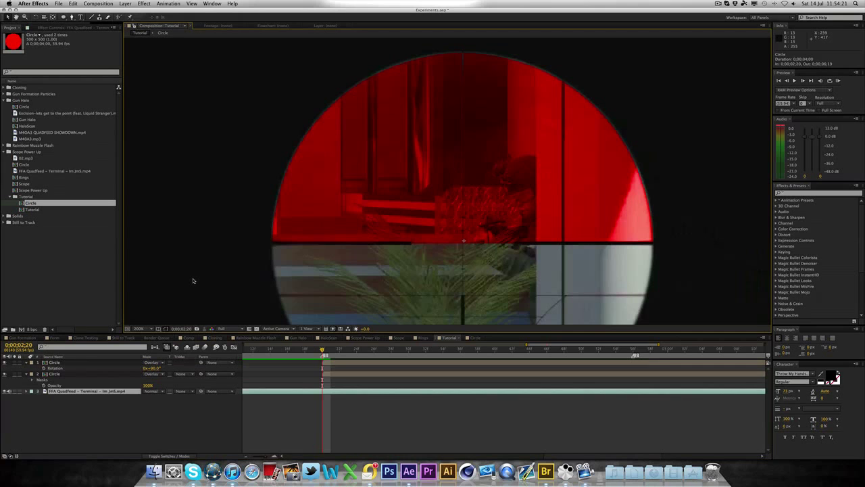
Duplicate the 90° Circle layer and set the new copy's rotation to 180° to cover the scope's lower-right quarter.
left_click(67, 362)
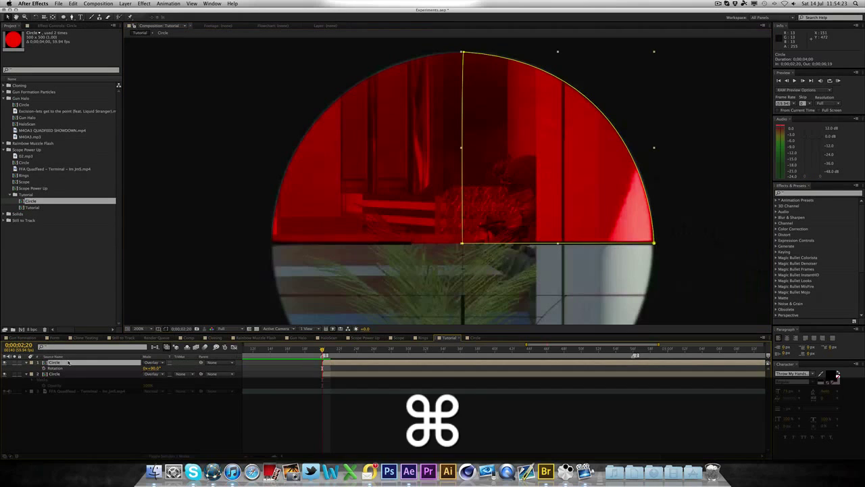
key("super+d")
key("r")
left_click_drag(154, 369, 216, 368)
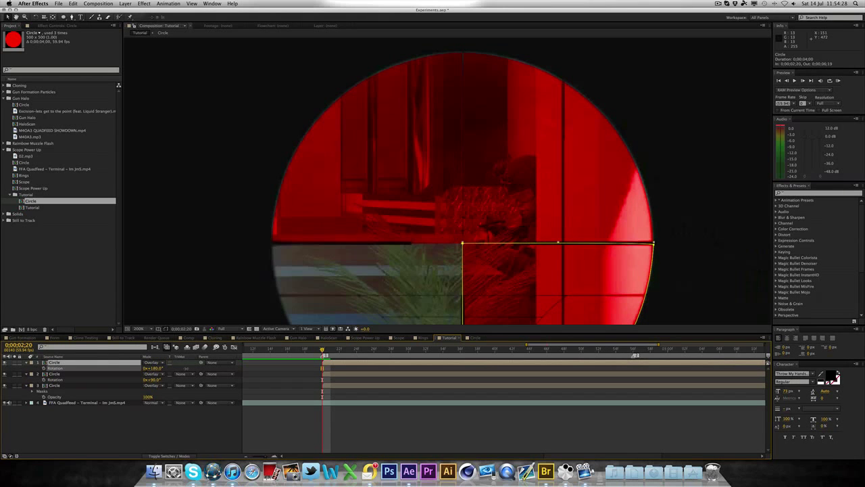
left_click(207, 296)
left_click_drag(449, 250, 435, 178)
scroll(436, 170, "down", 1)
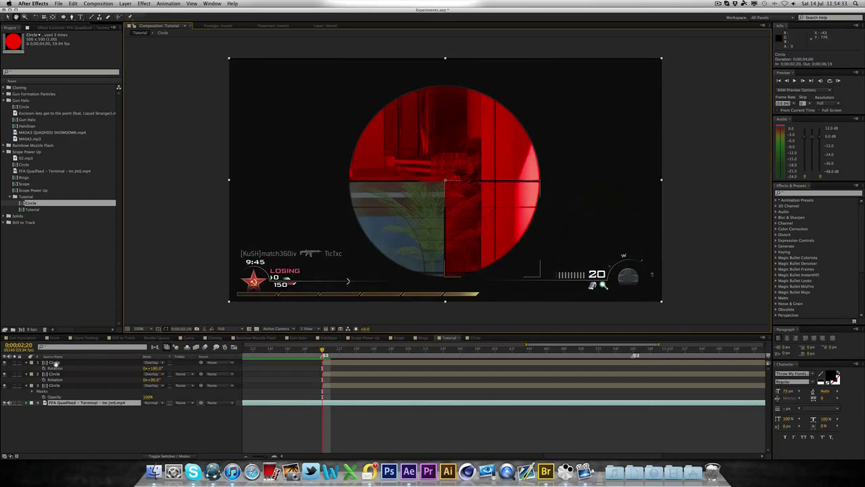
Duplicate the 180° Circle layer and set the new copy's rotation to 270° to fill the scope's lower-left quarter.
left_click(54, 363)
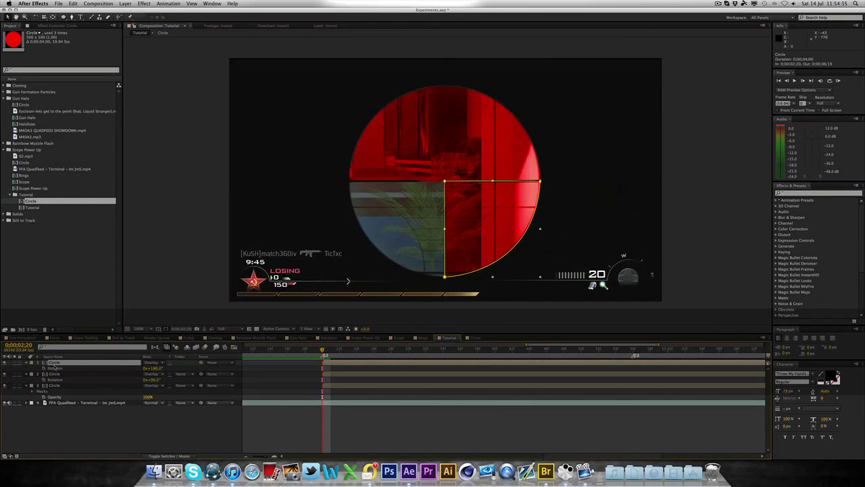
key("super+d")
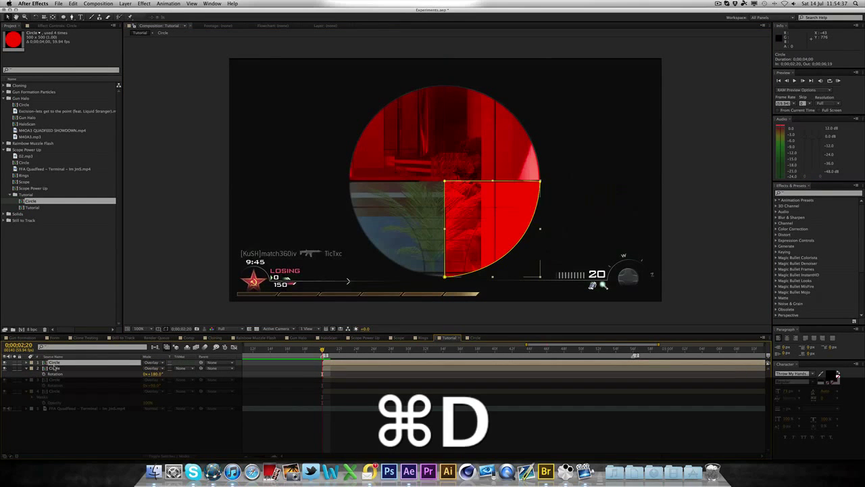
key("r")
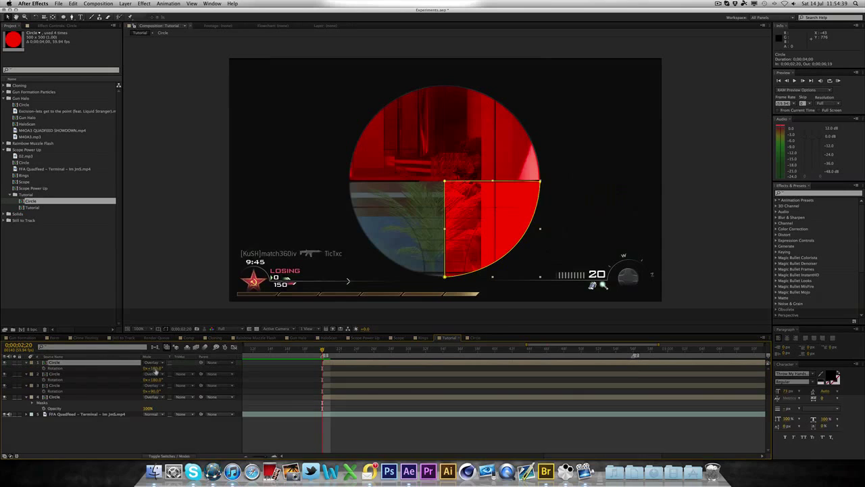
left_click_drag(153, 368, 187, 367)
left_click(169, 303)
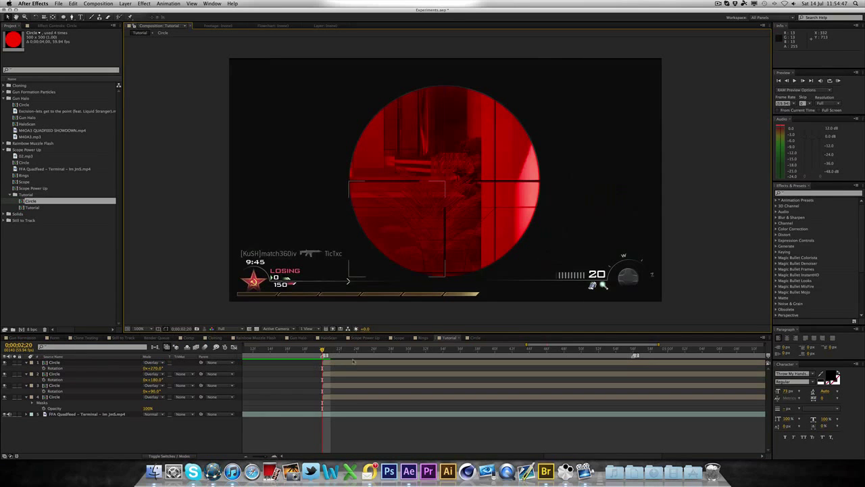
left_click(341, 351)
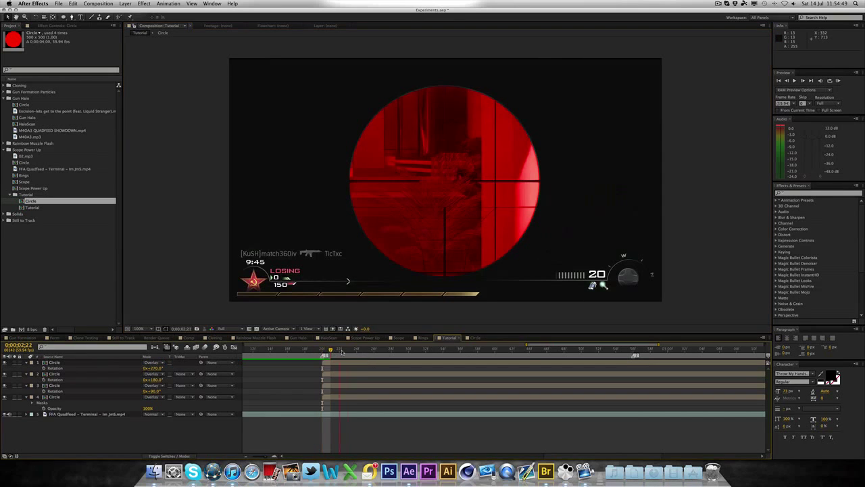
left_click_drag(342, 352, 324, 354)
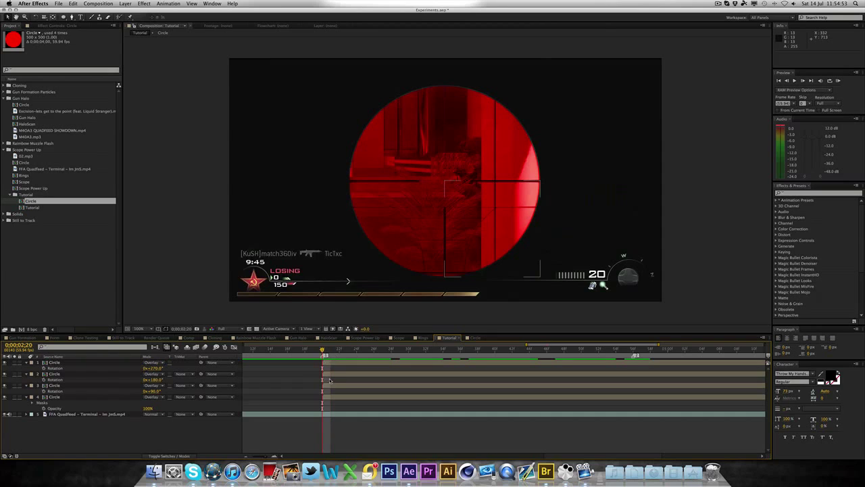
In the Circle composition, pre-compose Shape Layer 1 as CircleBase, moving all attributes into the new composition.
left_click(476, 337)
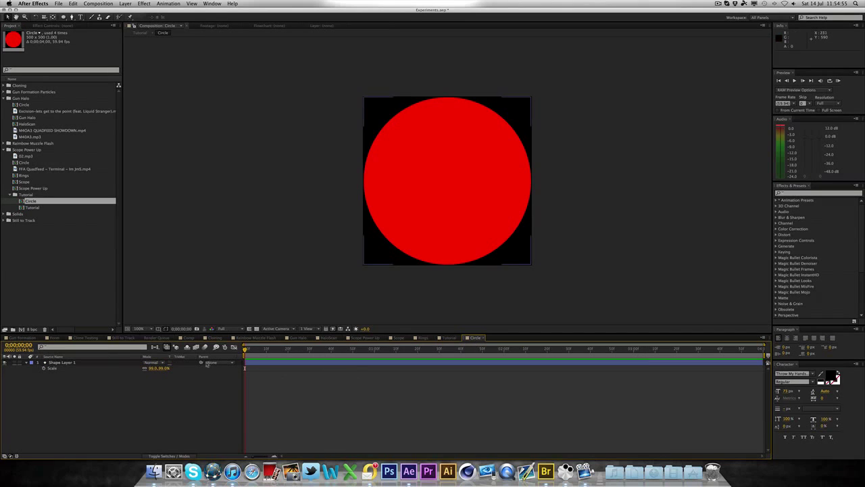
left_click(248, 365)
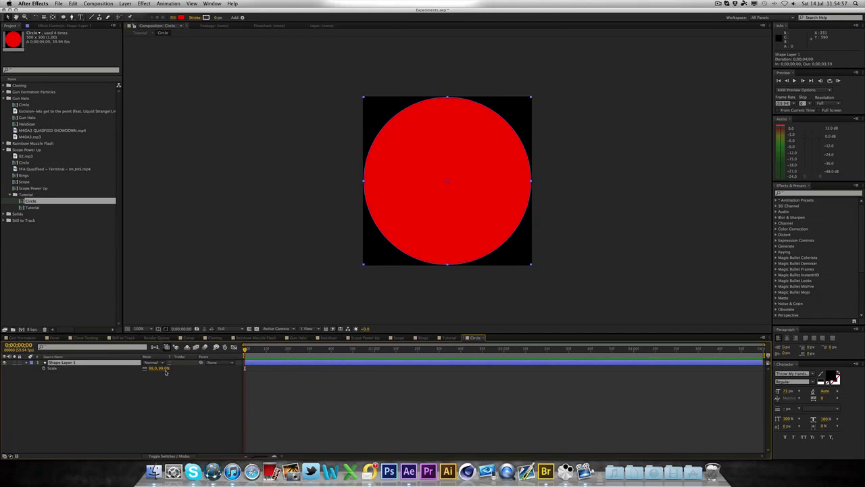
key("super+shift+c")
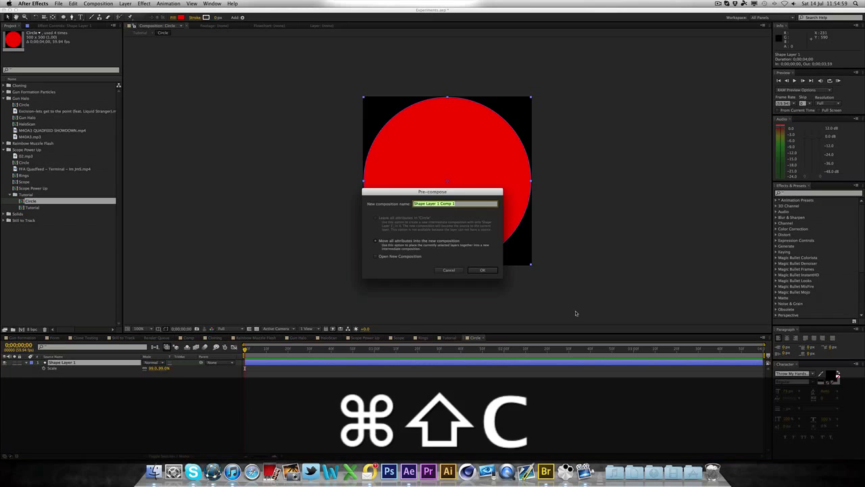
left_click(446, 270)
left_click(144, 3)
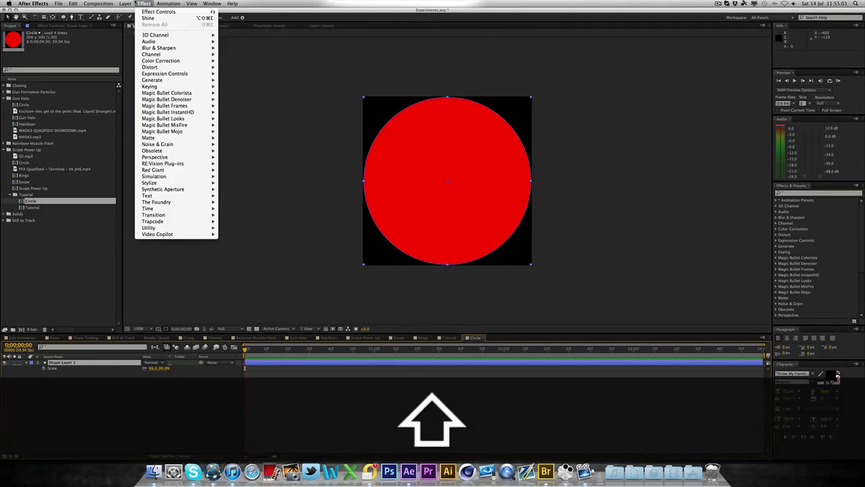
mouse_move(125, 4)
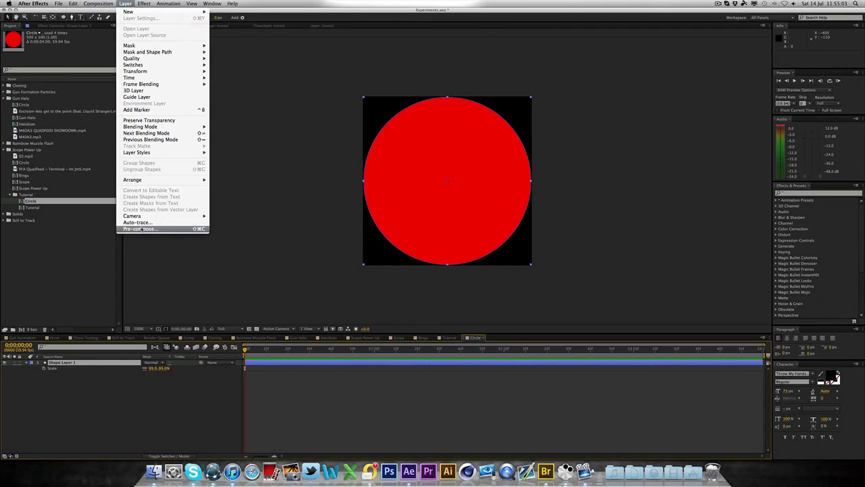
left_click(140, 229)
left_click(387, 241)
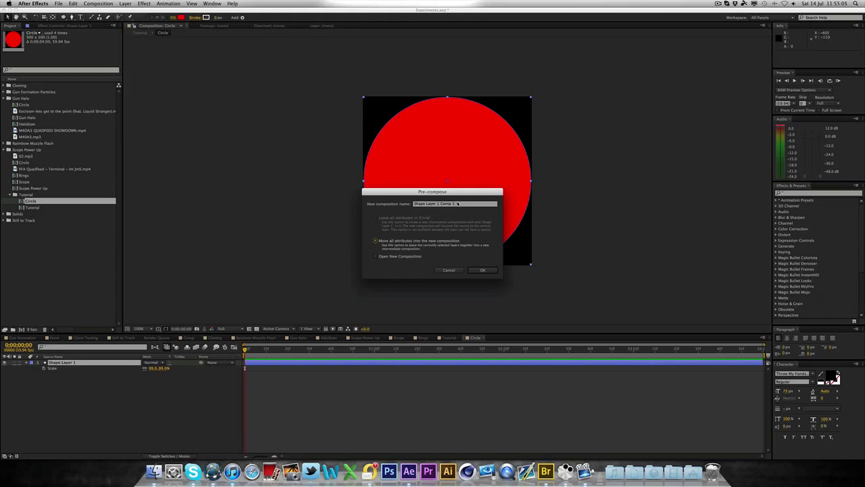
left_click(457, 204)
type("CircleBase")
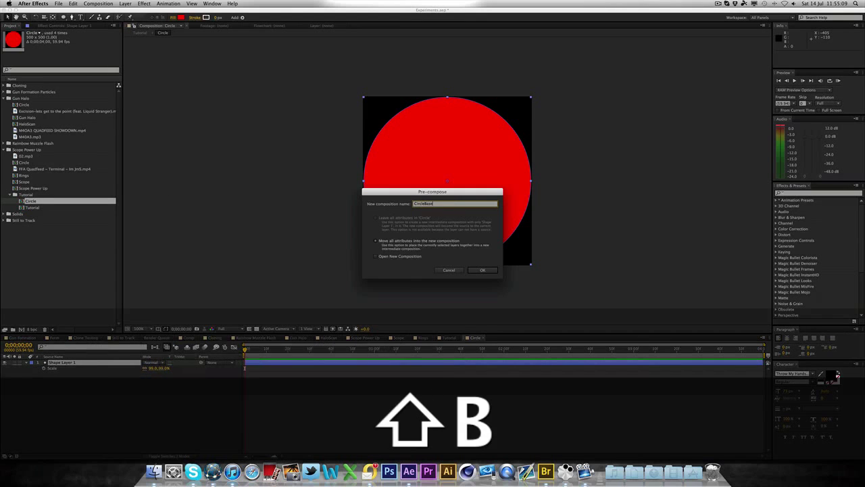
key("Return")
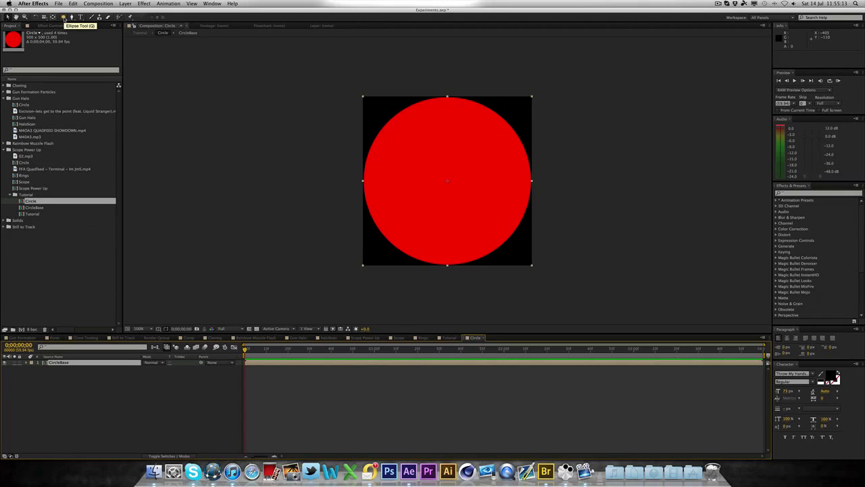
Add a full-size elliptical mask to the CircleBase layer and keyframe its Mask Expansion at -250 pixels at 0;00;00;00.
double_click(63, 17)
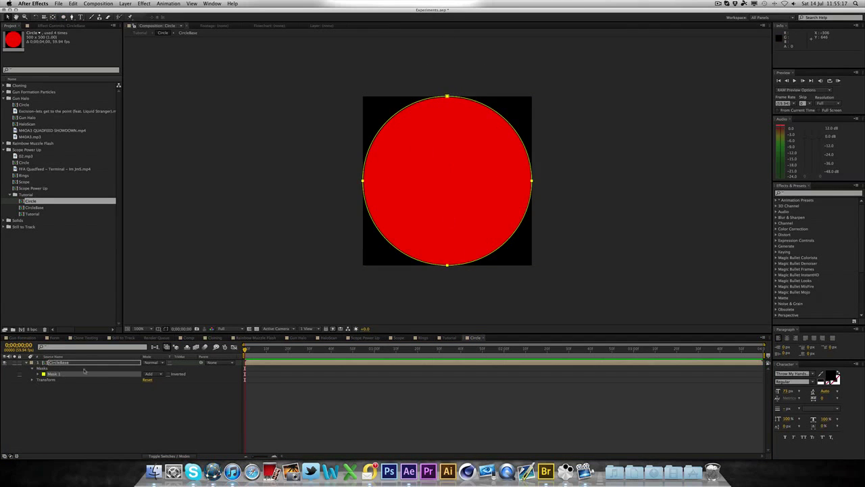
left_click(38, 374)
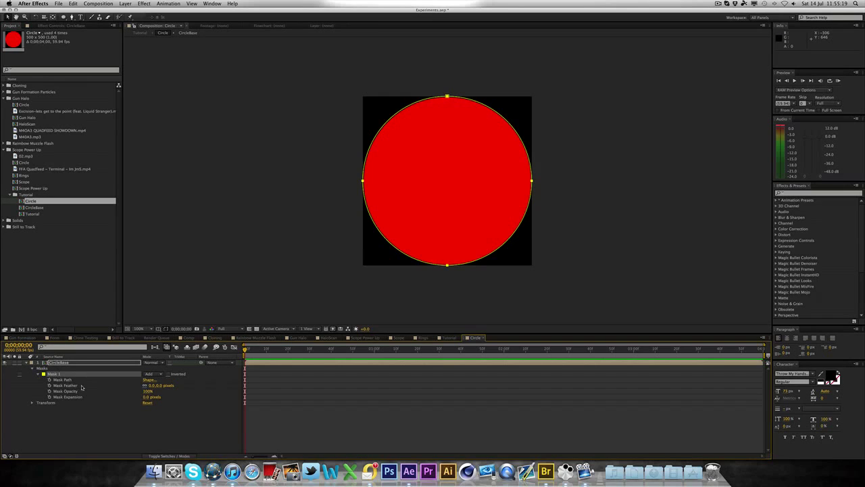
left_click_drag(146, 397, 129, 400)
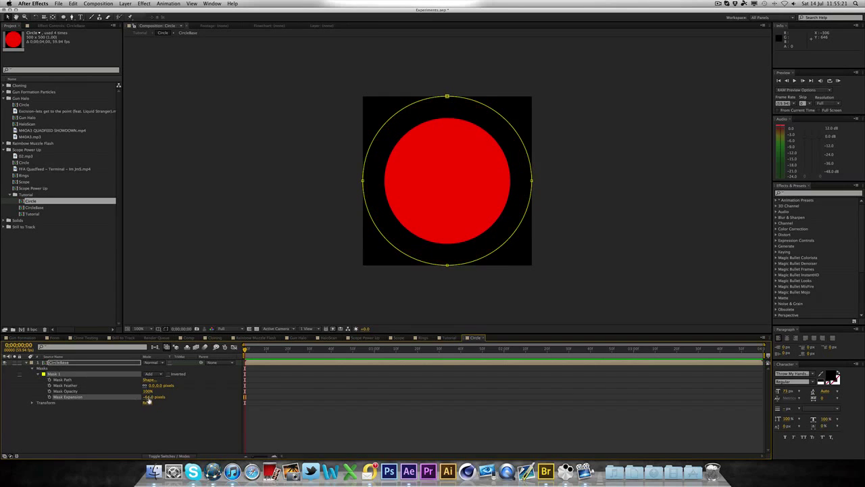
left_click(147, 397)
type("-250")
key("Return")
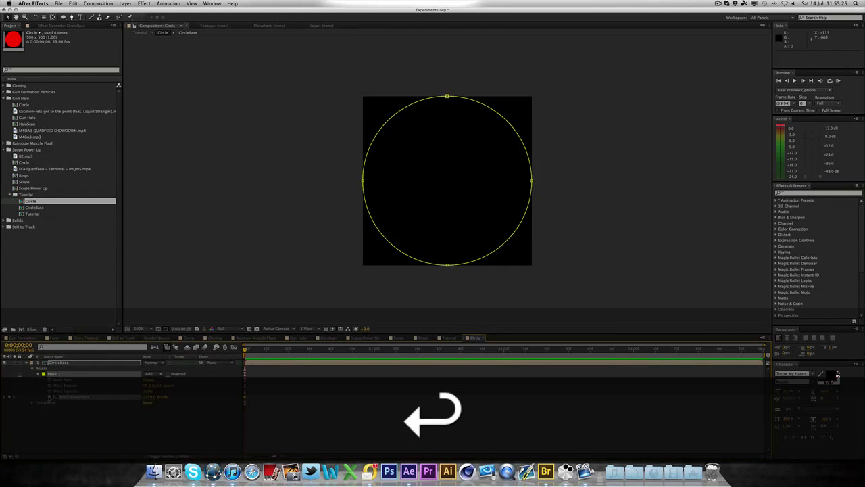
Using the Tutorial composition's second marker for timing, keyframe the CircleBase Mask Expansion at 0 pixels at 0;00;00;36 in the Circle composition.
left_click(446, 337)
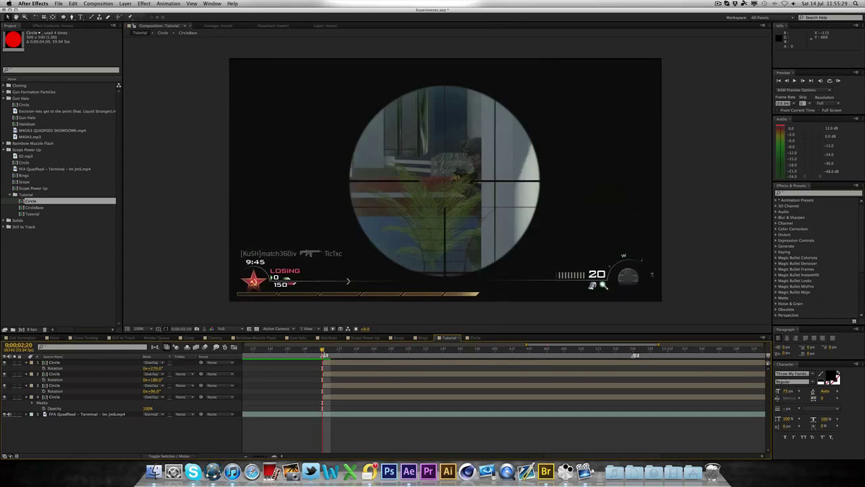
key("space")
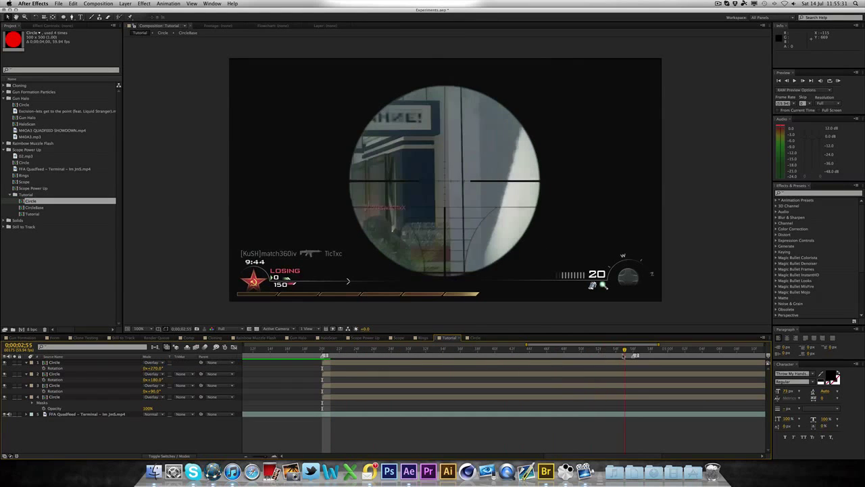
left_click(474, 337)
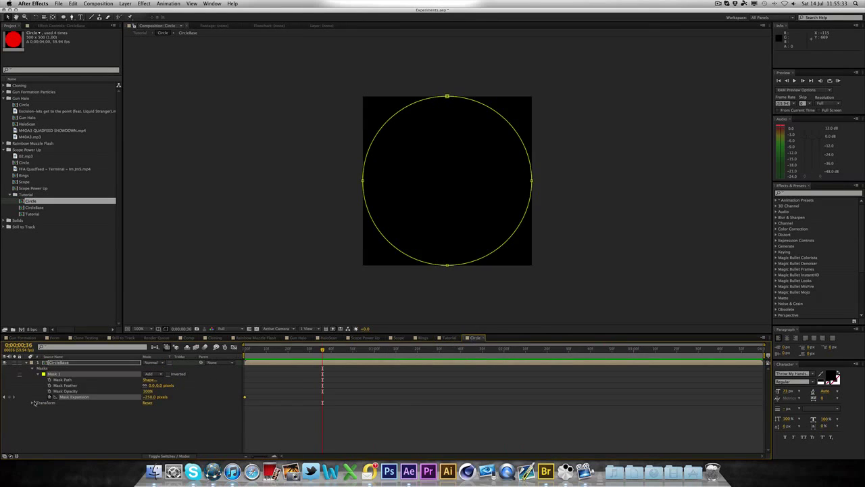
left_click(150, 397)
type("0")
key("Return")
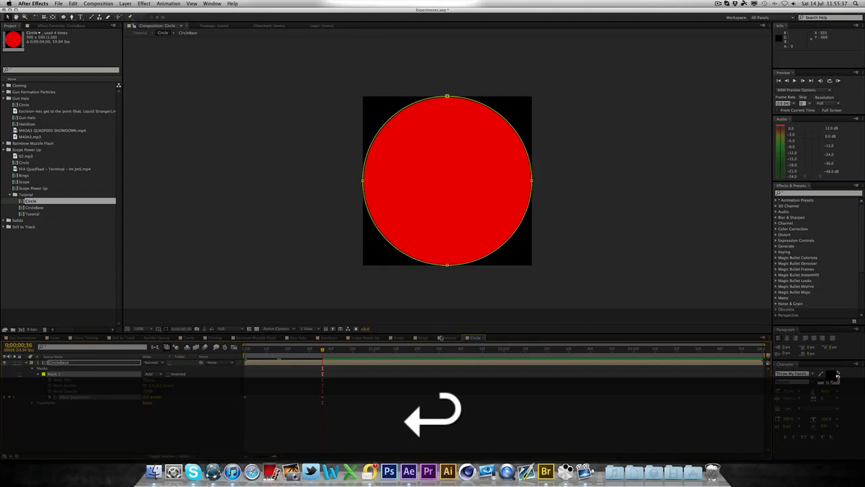
Examine the red circle's growth in the Tutorial composition up to the second marker at 0;00;02;56, and return to the Circle composition.
left_click(448, 338)
left_click_drag(331, 351, 633, 359)
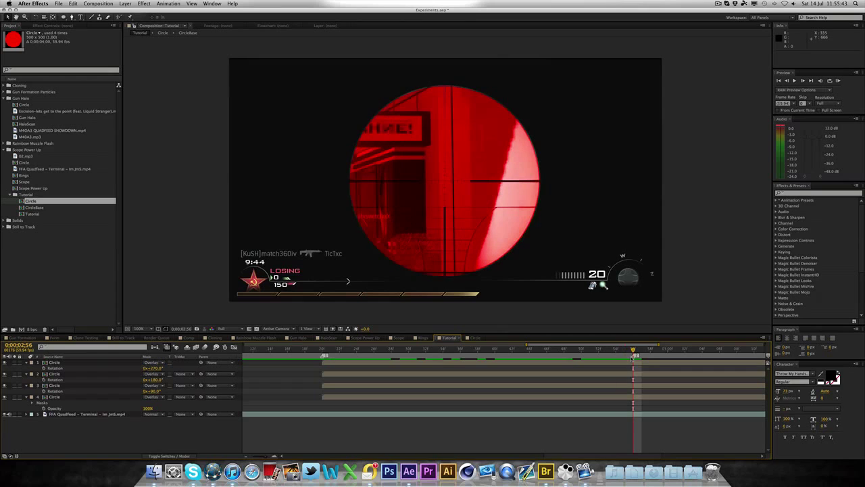
left_click(640, 365)
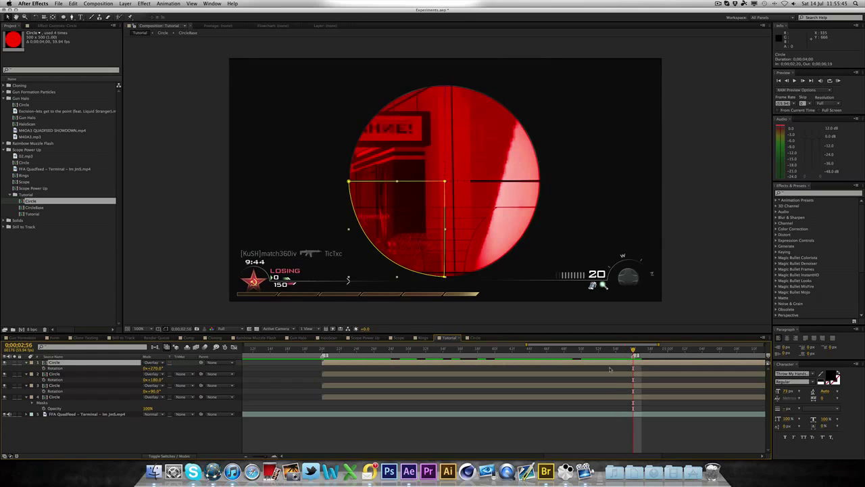
left_click(477, 337)
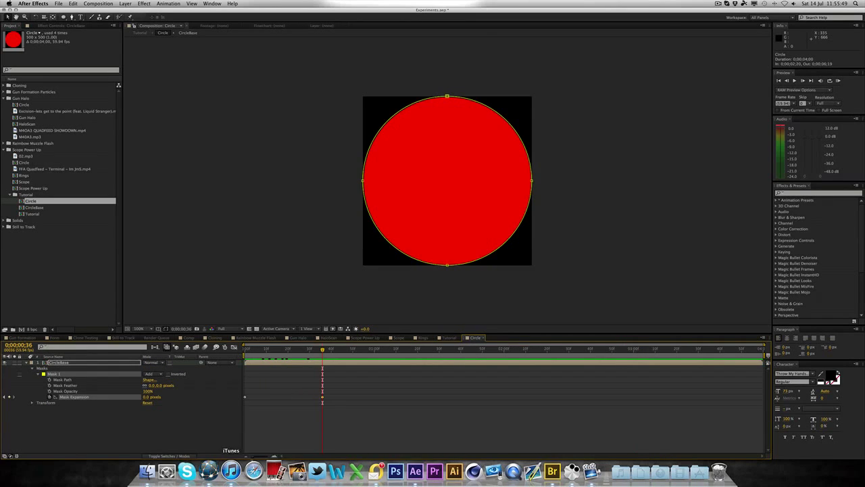
Move the CircleBase layer's 0-pixel Mask Expansion keyframe to 0;00;00;08 so the circle fills faster.
left_click_drag(271, 454, 273, 454)
left_click(273, 455)
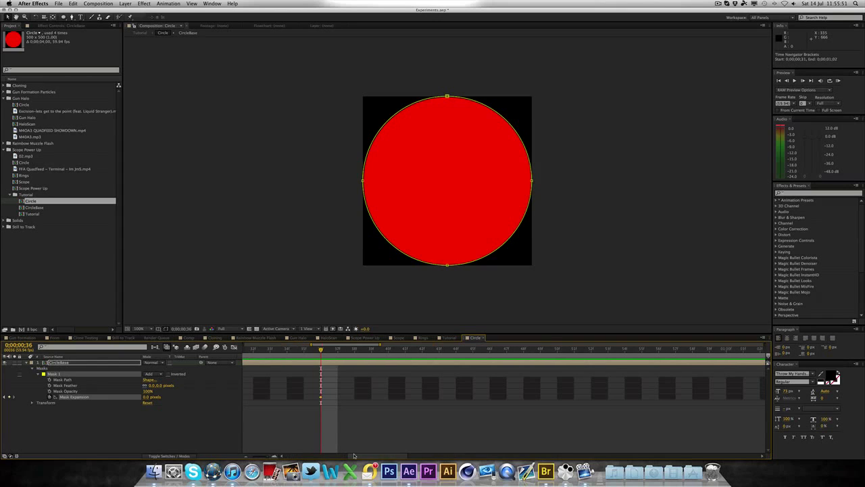
left_click_drag(380, 456, 318, 456)
left_click(246, 457)
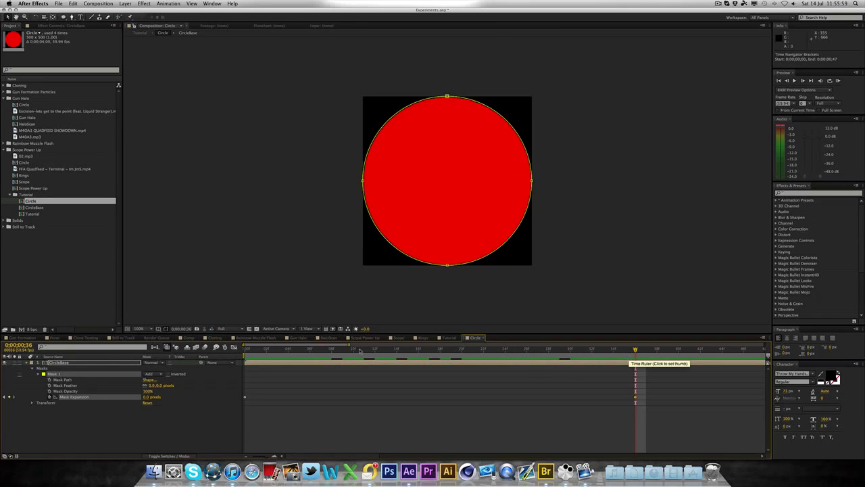
left_click_drag(360, 350, 420, 359)
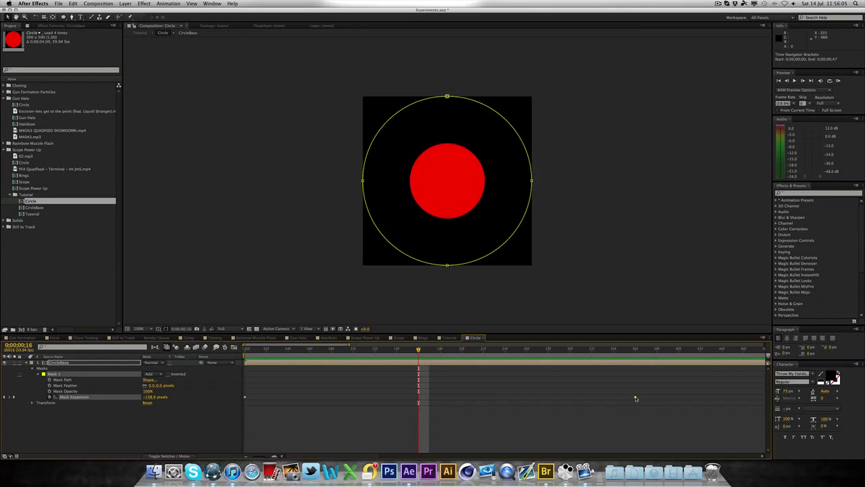
left_click_drag(636, 397, 419, 400)
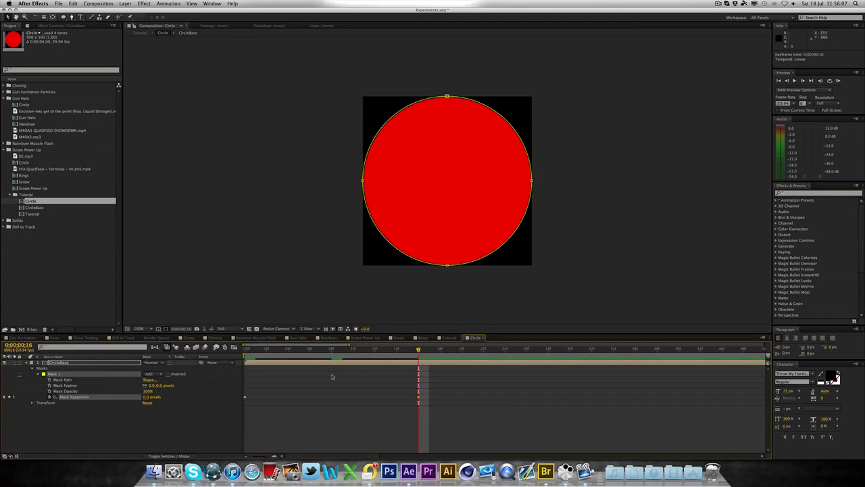
left_click(331, 350)
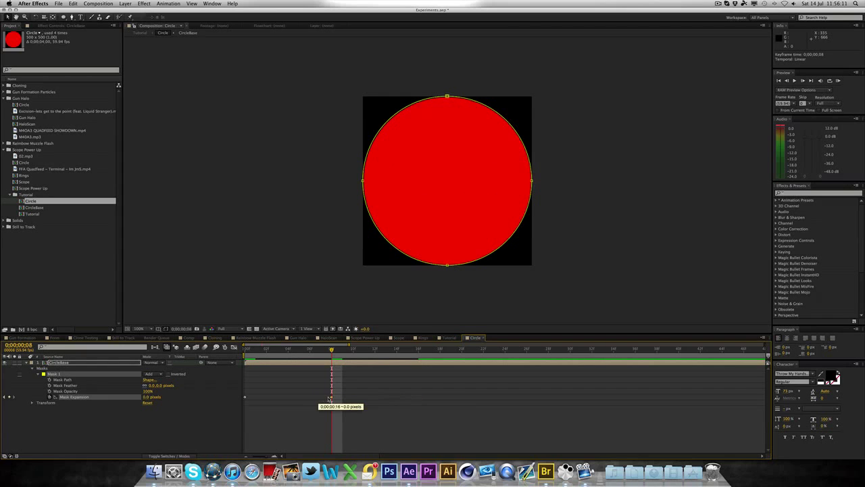
In the Tutorial composition, shift the upper three Circle layers to start at 0;00;02;28.
left_click(451, 337)
left_click_drag(322, 349, 391, 349)
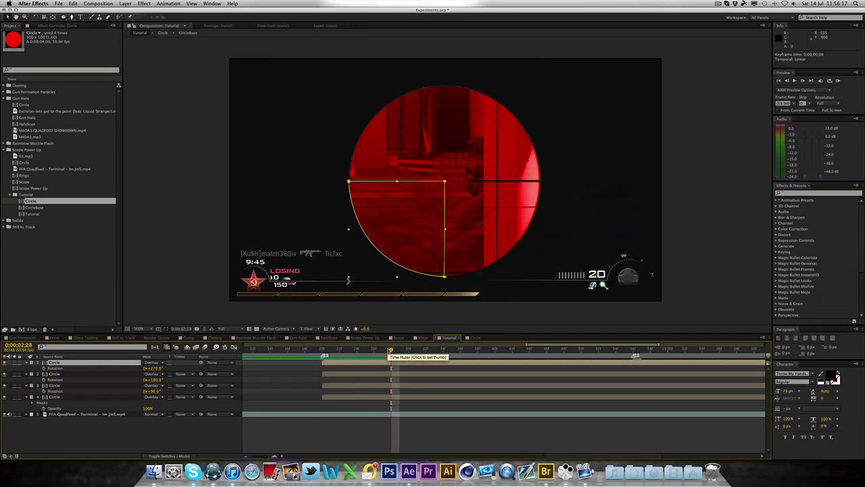
left_click(354, 386, "shift")
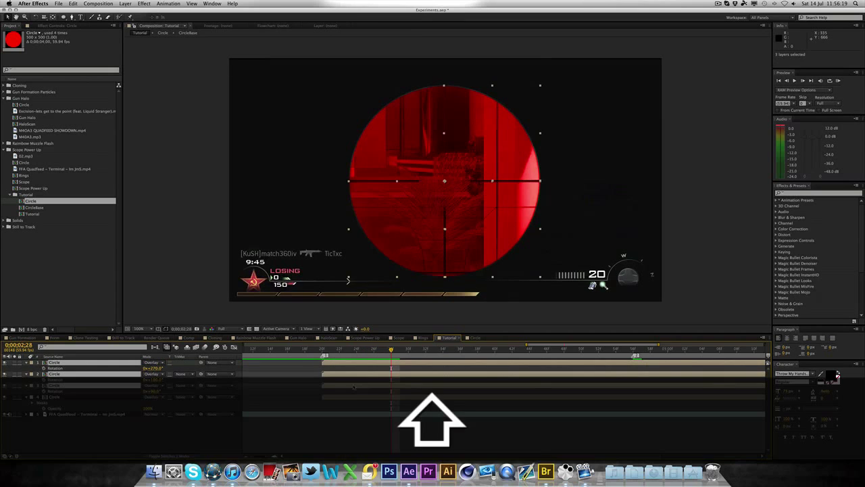
key("bracketleft")
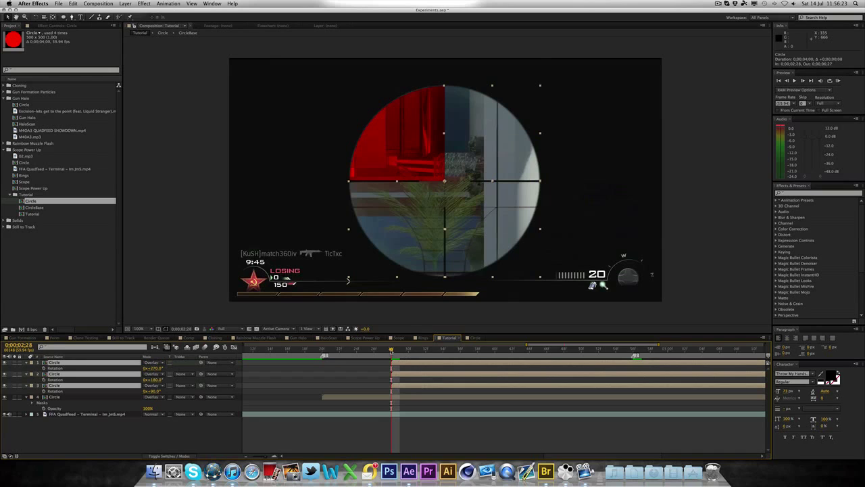
Shift the top two Circle layers to start at 0;00;02;36.
left_click_drag(391, 351, 461, 351)
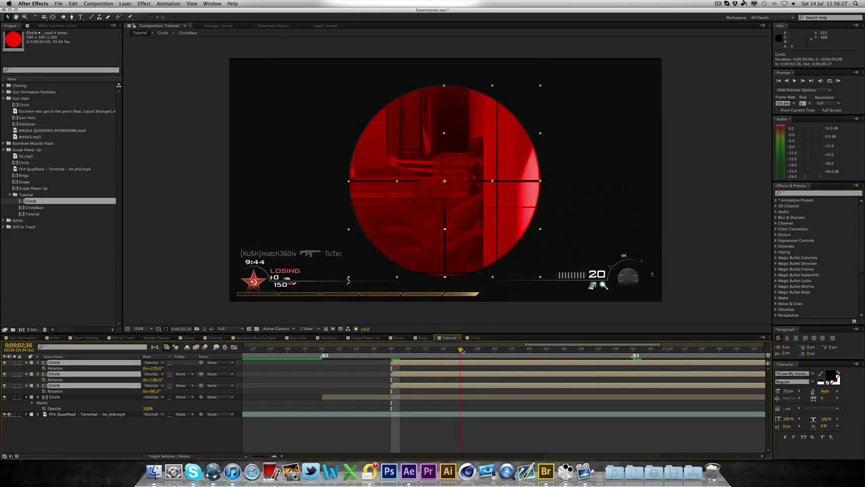
left_click(89, 397)
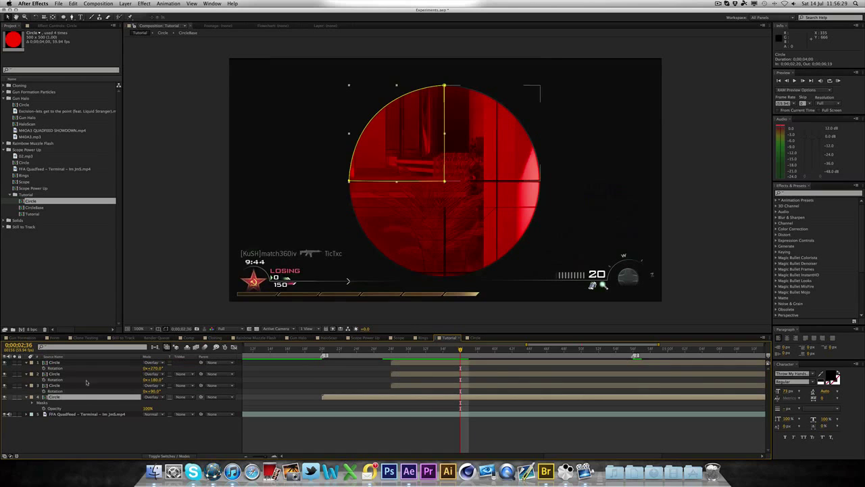
left_click(89, 373)
left_click(90, 364, "shift")
left_click_drag(452, 361, 521, 363)
Shift the topmost Circle layer alone to start at 0;00;02;44.
left_click(521, 350)
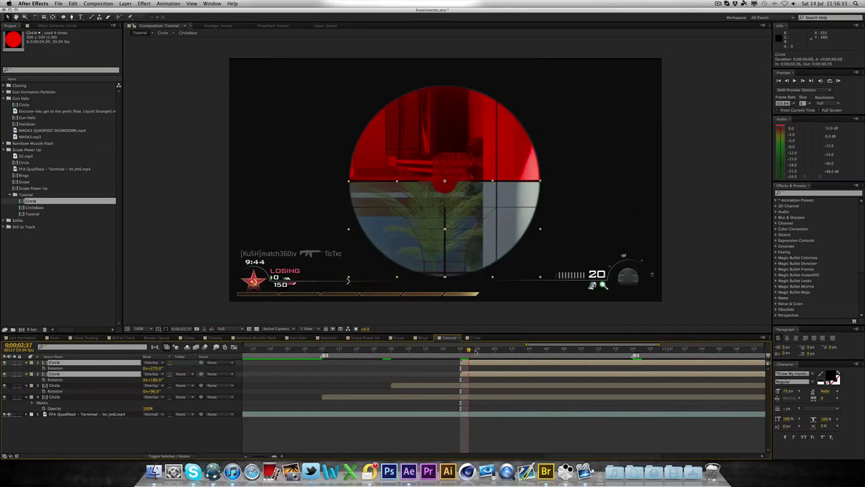
left_click(528, 351)
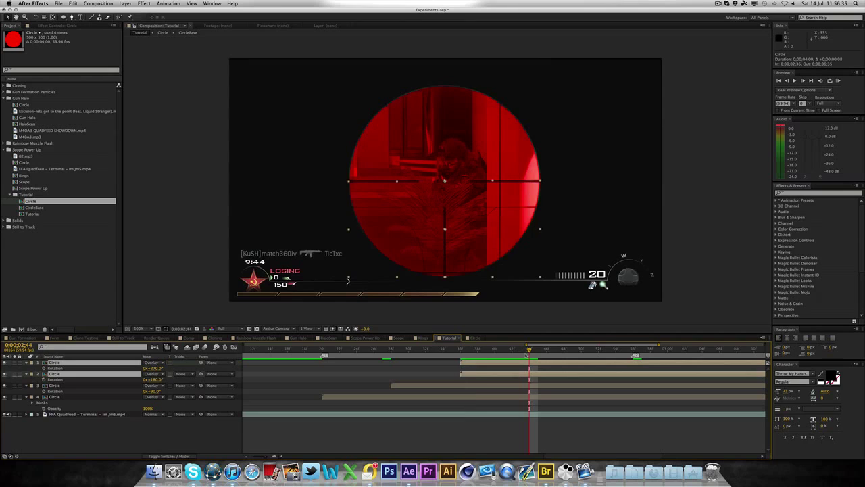
left_click(125, 379)
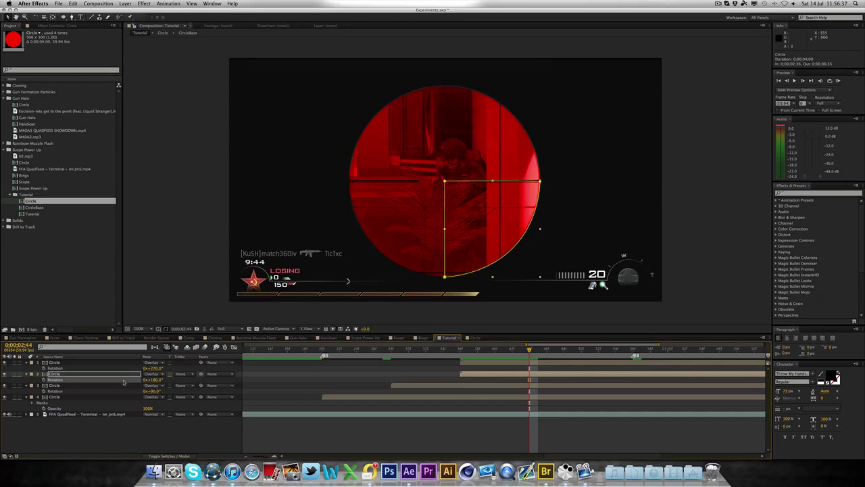
left_click(126, 364)
left_click_drag(487, 361, 553, 363)
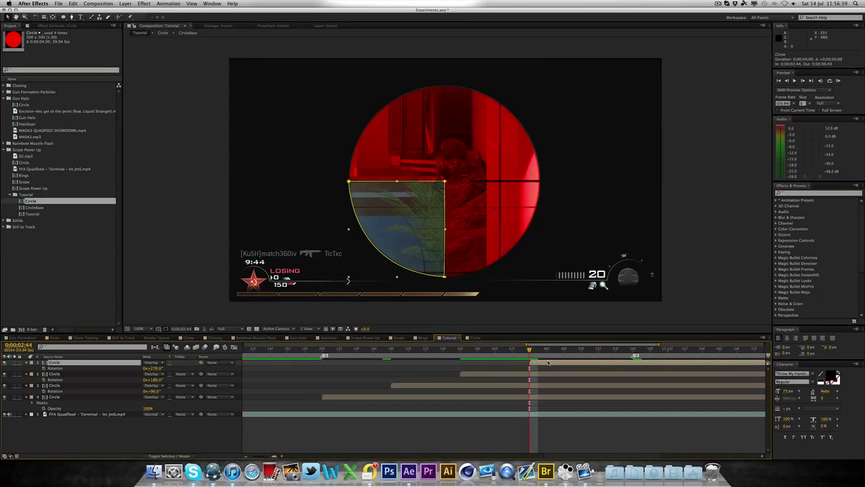
Trim the ends of all four Circle layers at 0;00;02;57, near the second marker.
key("space")
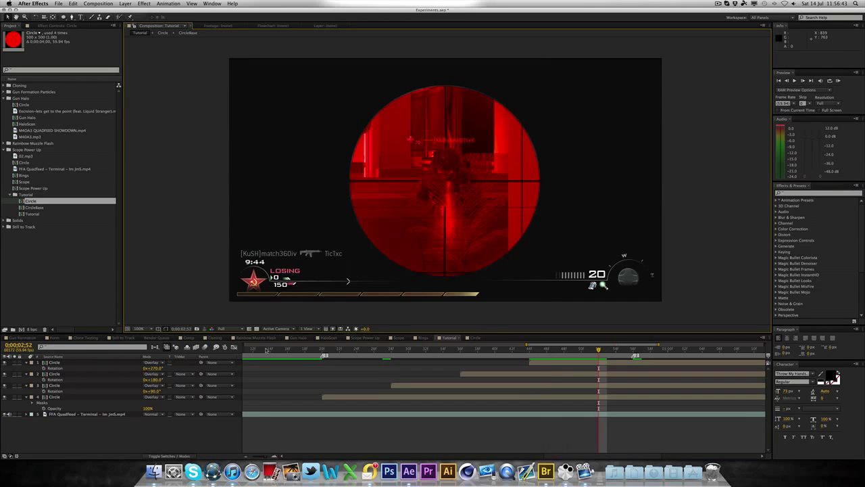
left_click(245, 455)
left_click(245, 455)
left_click(245, 455)
left_click_drag(497, 350, 628, 350)
left_click(628, 365)
left_click(625, 400, "shift")
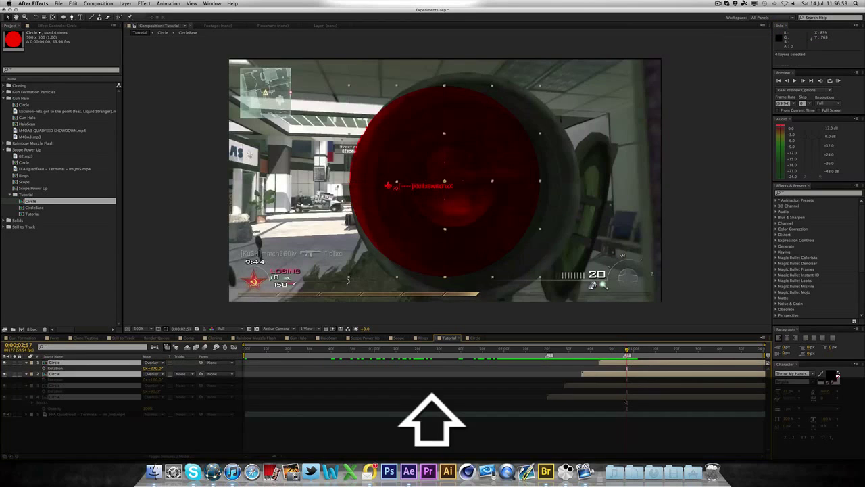
key("alt")
key("alt+bracketright")
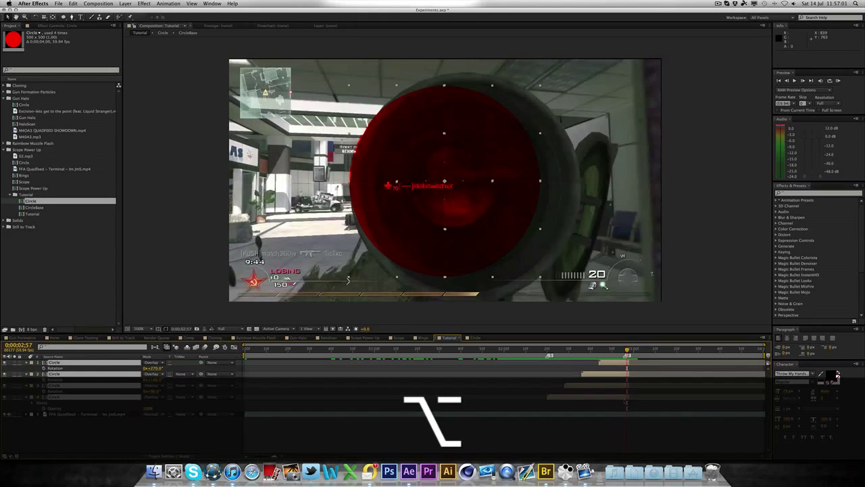
Compare the frames around the scope-out and trim the ends of the four Circle layers at 0;00;02;56.
key("super")
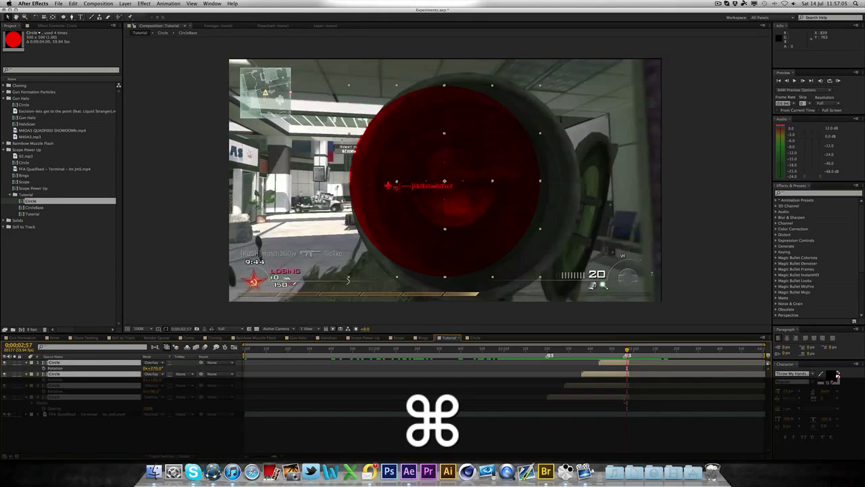
key("super+Left")
key("super+Right")
key("super+Left")
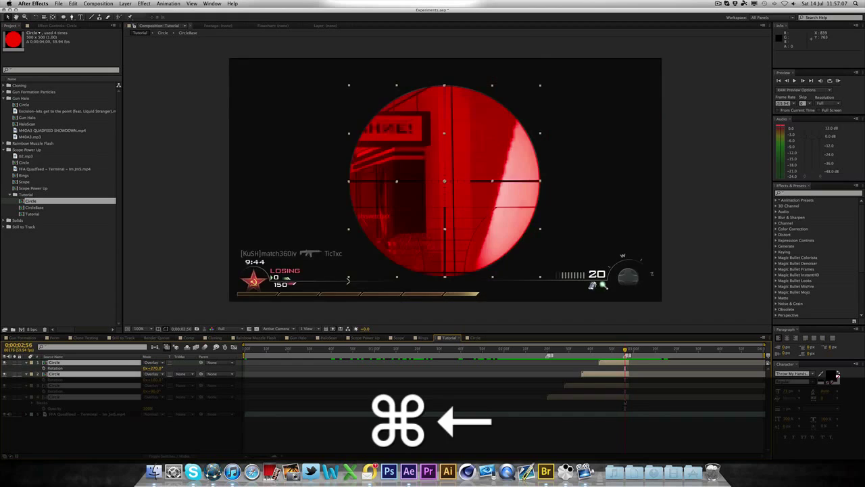
key("super+Right")
key("super+Left")
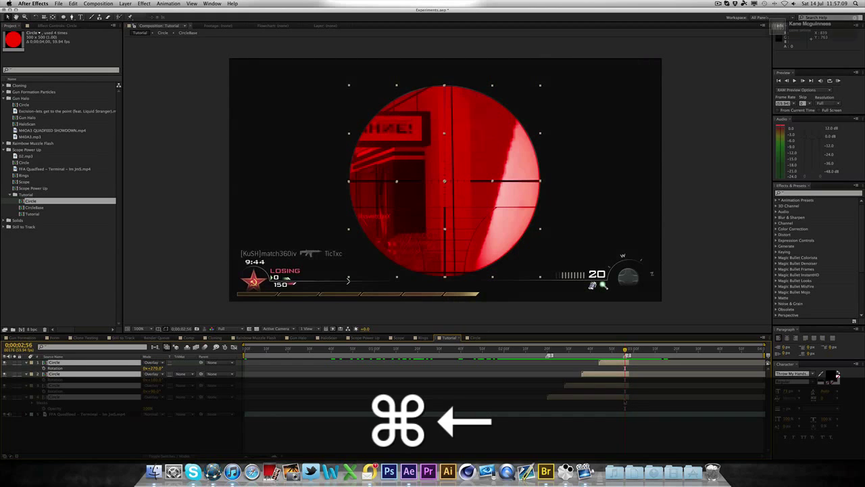
key("alt")
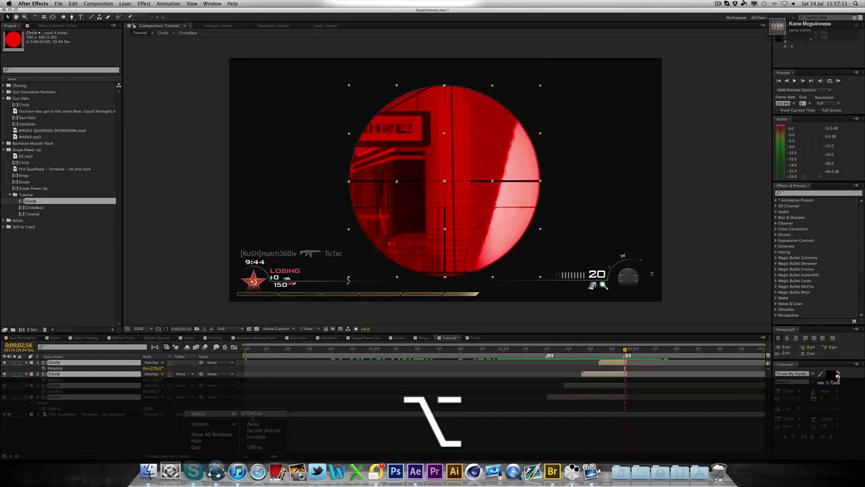
Set the Skype status to Do not disturb and return to After Effects.
right_click(193, 472)
mouse_move(213, 413)
left_click(260, 430)
left_click(707, 322)
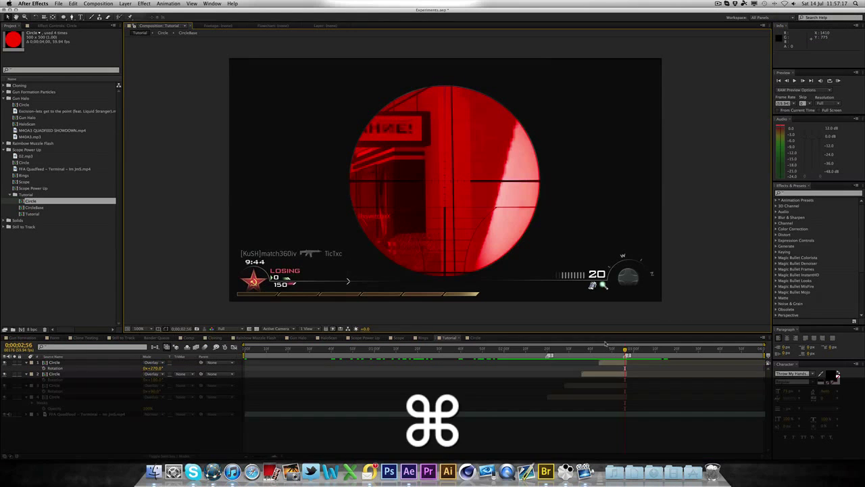
Examine the last frames of the circle fill around the second marker, stopping at 0;00;02;52.
key("super+Right")
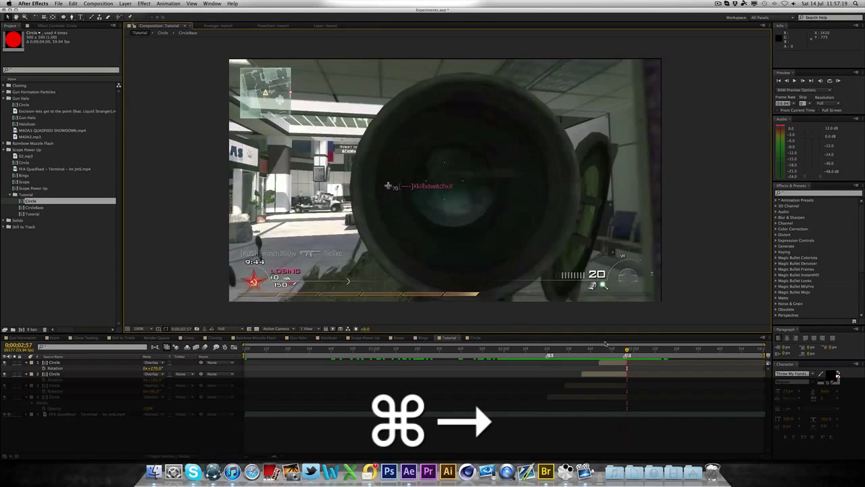
key("super+Left")
left_click_drag(606, 349, 602, 355)
key("super+Right")
key("super+Right")
key("super+Right")
key("super+Right")
key("super+Right")
key("super+Right")
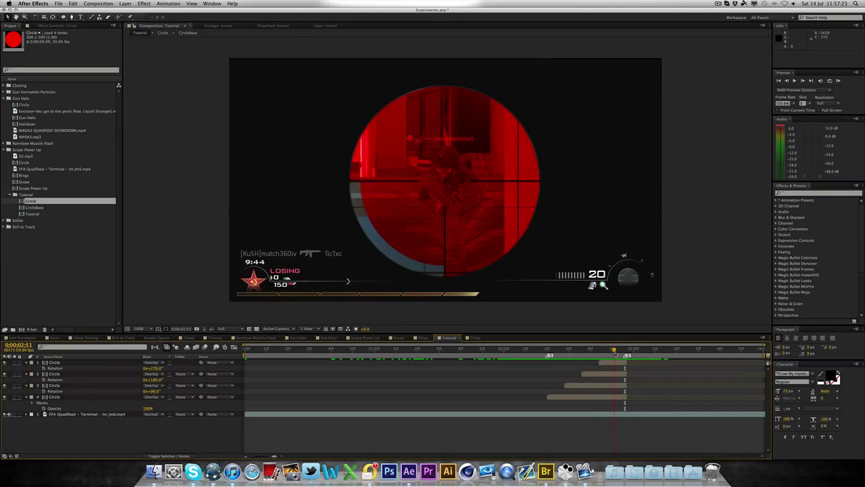
key("super+Right")
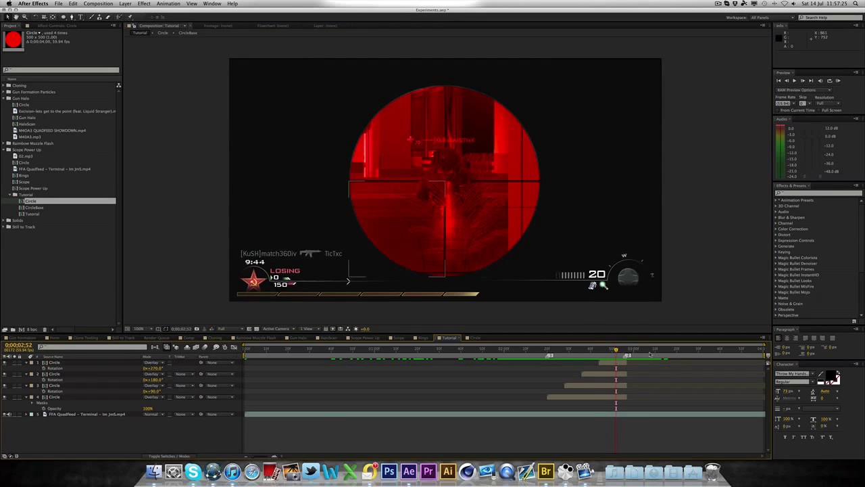
Duplicate the FFA Quadfeed footage layer and trim the upper copy's start to 0;00;02;52.
left_click(458, 113)
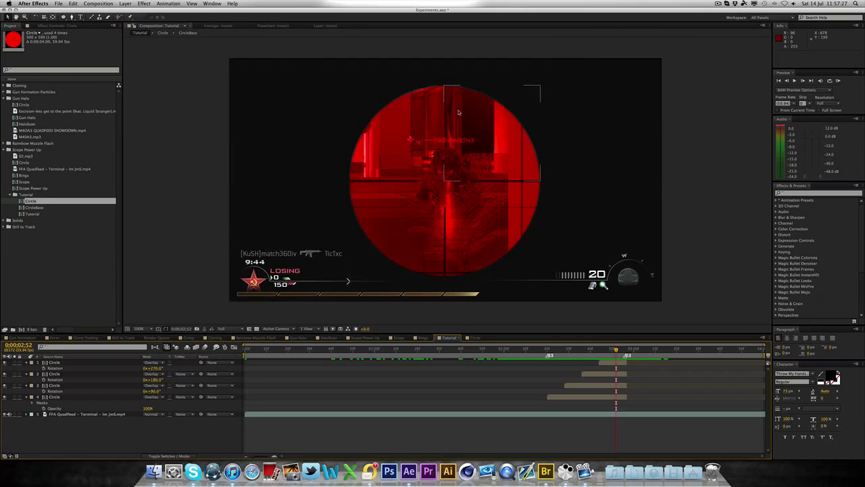
left_click(173, 275)
left_click(77, 414)
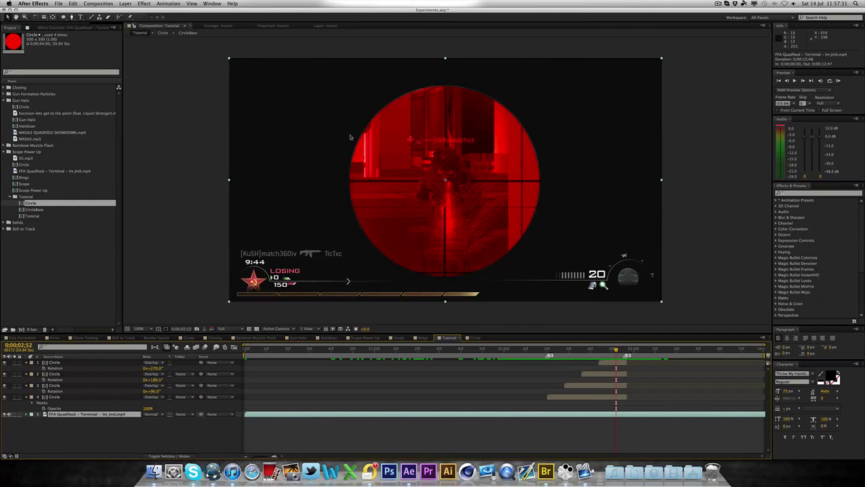
key("super+d")
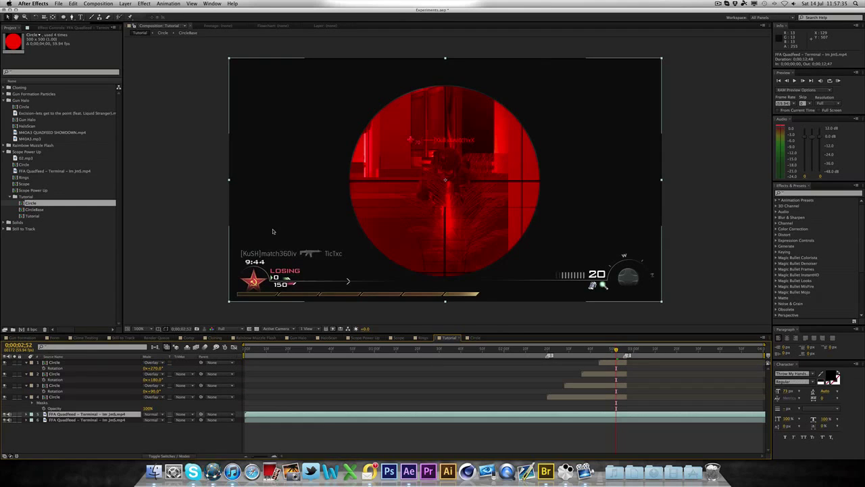
key("alt")
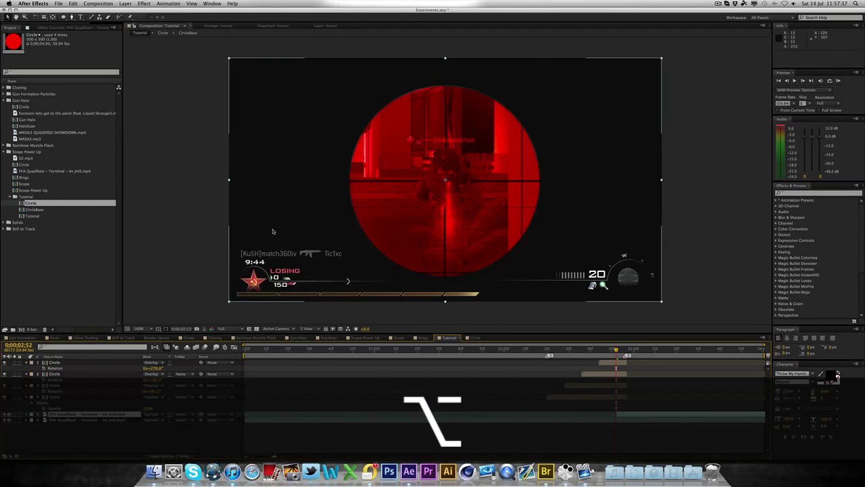
Trim the end of the duplicated footage layer at 0;00;02;56.
key("super+Right")
key("super+Right")
key("super+Right")
key("super+Right")
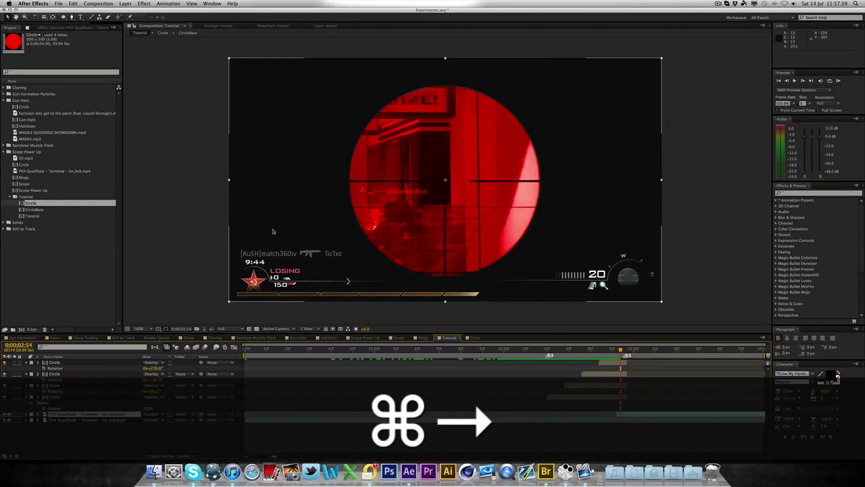
key("super+Left")
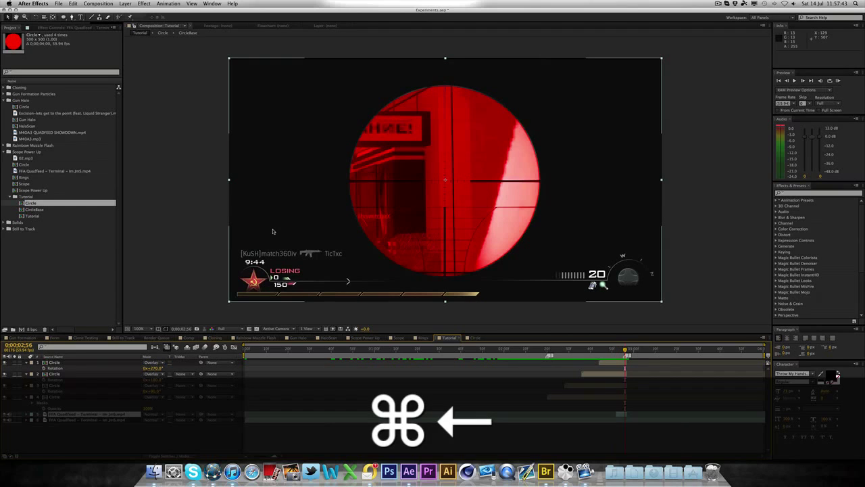
key("alt")
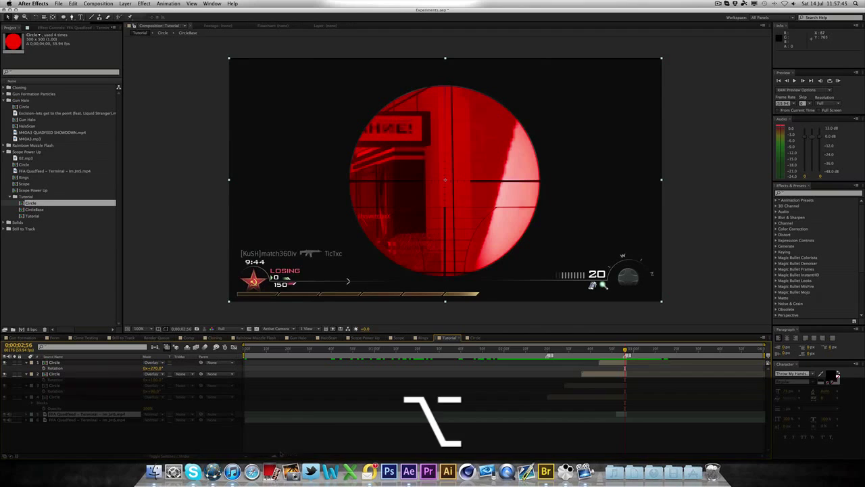
At 0;00;02;52, draw a circular mask on the duplicated footage layer and align it with the scope's edge.
key("=")
key("=")
left_click(591, 350)
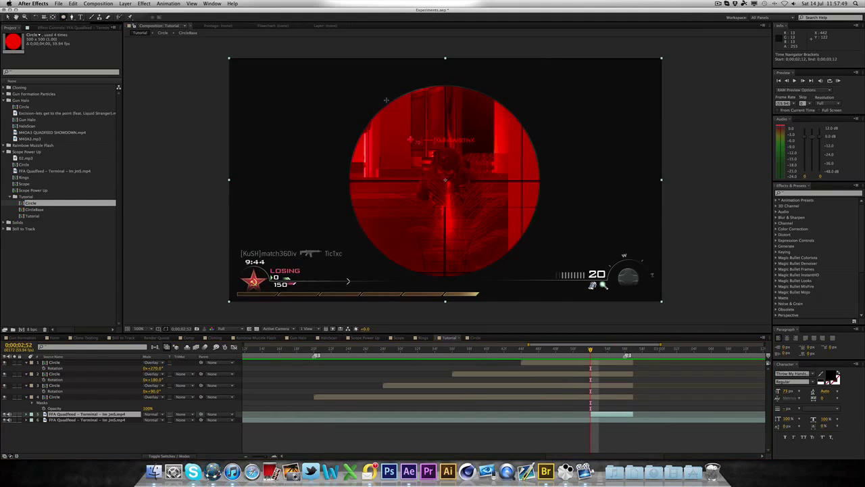
key("shift")
left_click_drag(332, 82, 524, 267)
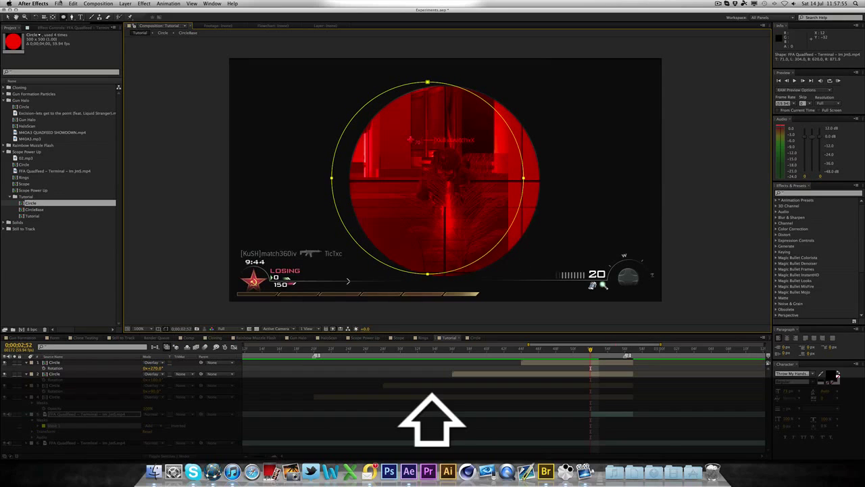
left_click_drag(427, 82, 444, 86)
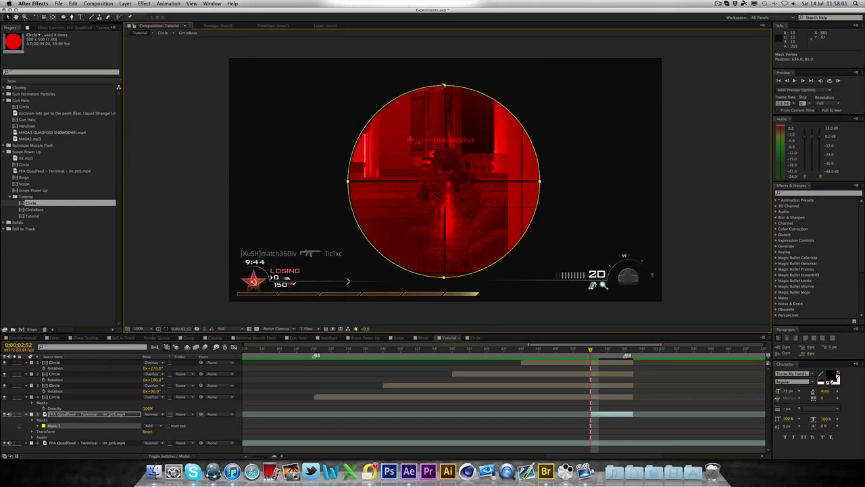
Start Scale keyframes on the masked footage layer at 0;00;02;52 and scale it to 117% at 0;00;02;54.
left_click(443, 54)
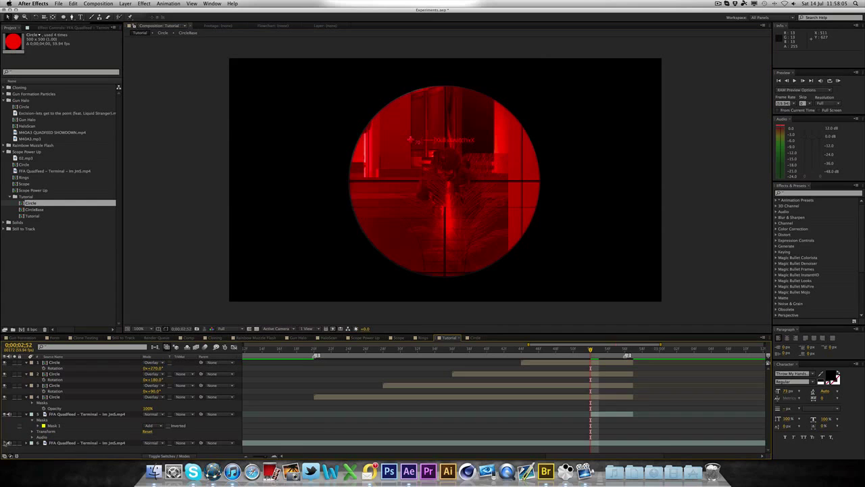
left_click(595, 415)
key("shift+s")
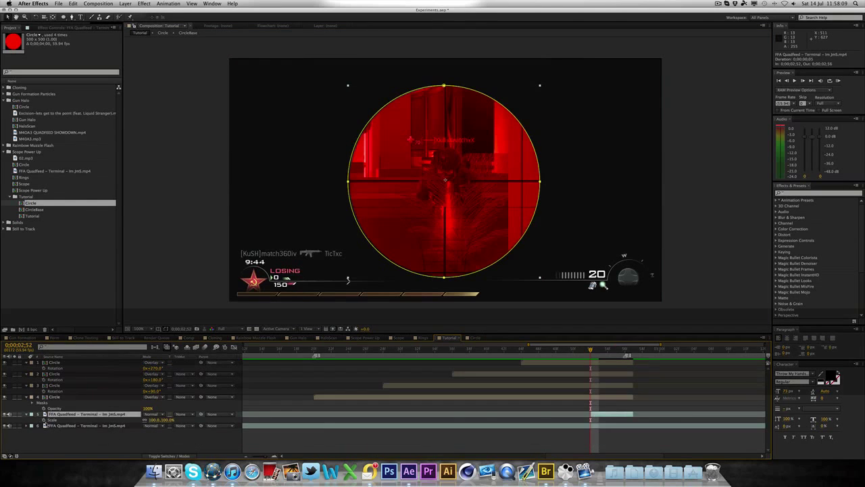
left_click(44, 419)
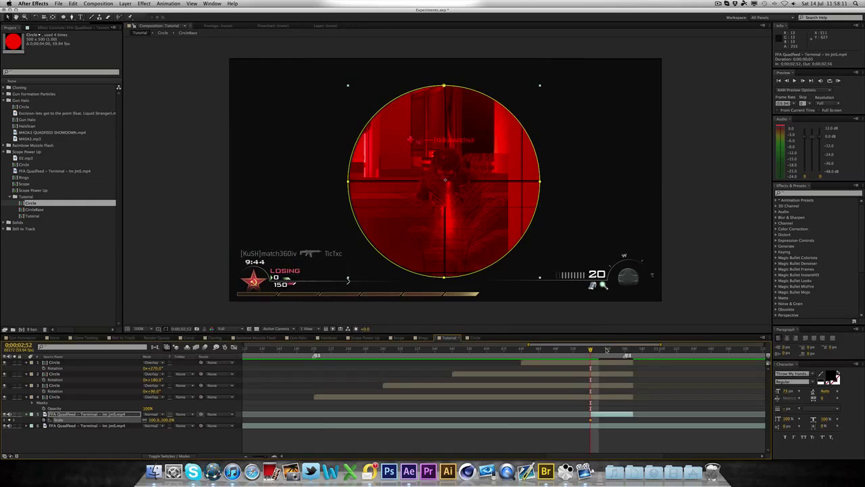
key("Page_Down")
mouse_move(600, 352)
left_mouse_down()
mouse_move(592, 353)
mouse_move(603, 354)
left_mouse_up()
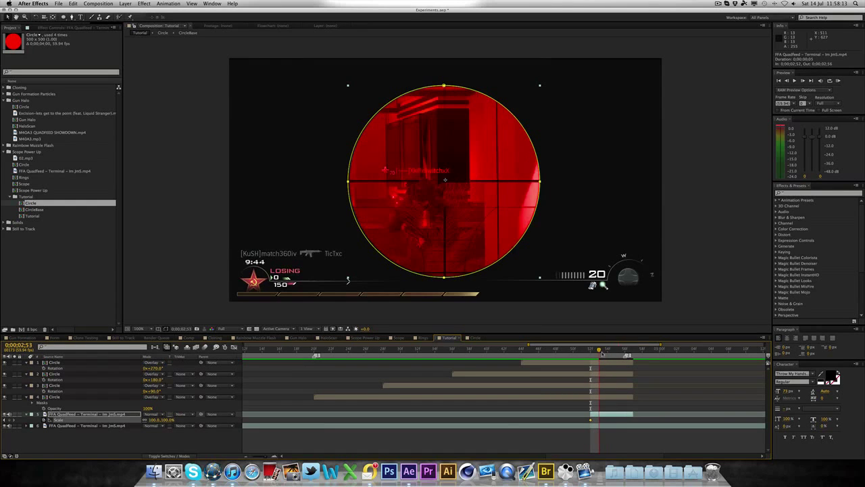
key("Page_Down")
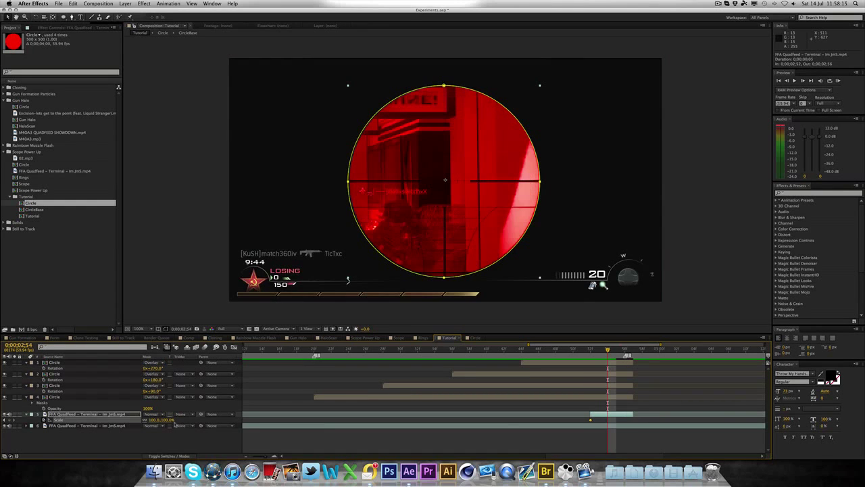
left_click_drag(170, 420, 181, 420)
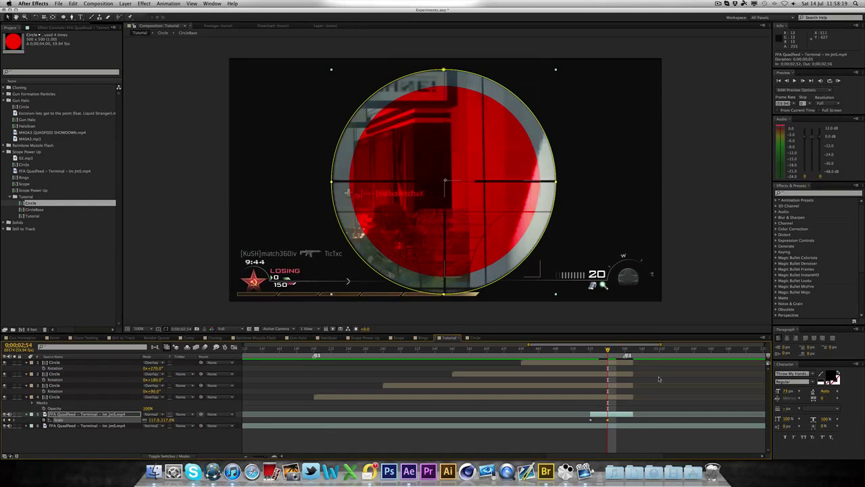
Set the masked footage layer's Scale to 100% at 0;00;02;56.
key("Page_Down")
key("Page_Down")
key("Page_Down")
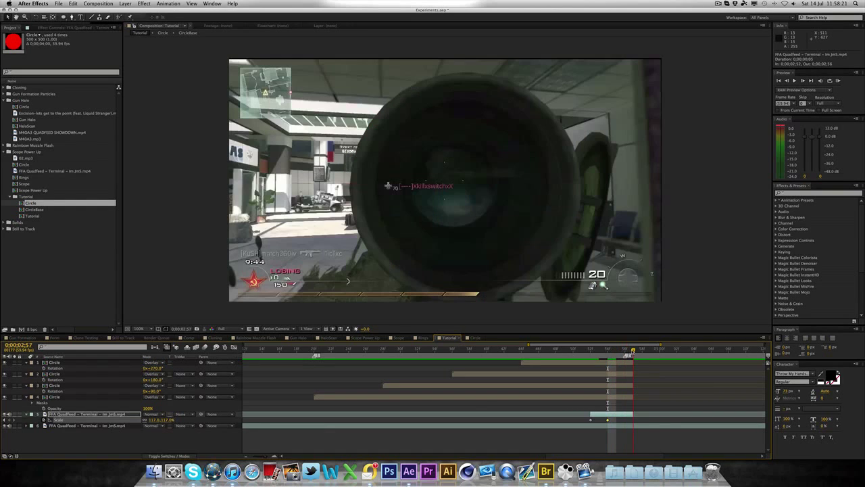
key("Page_Up")
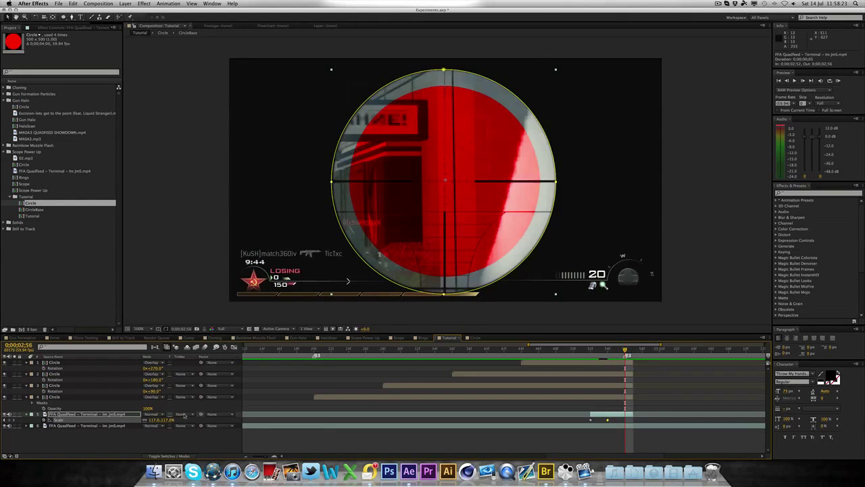
left_click(172, 420)
type("100")
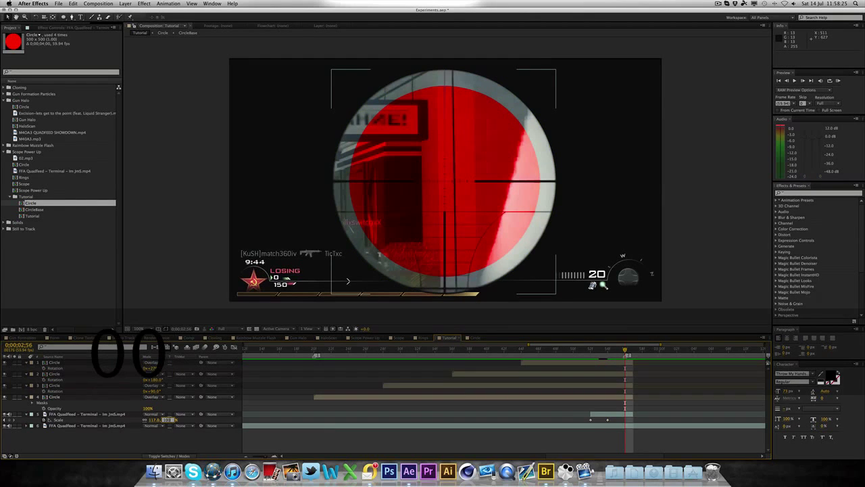
key("Return")
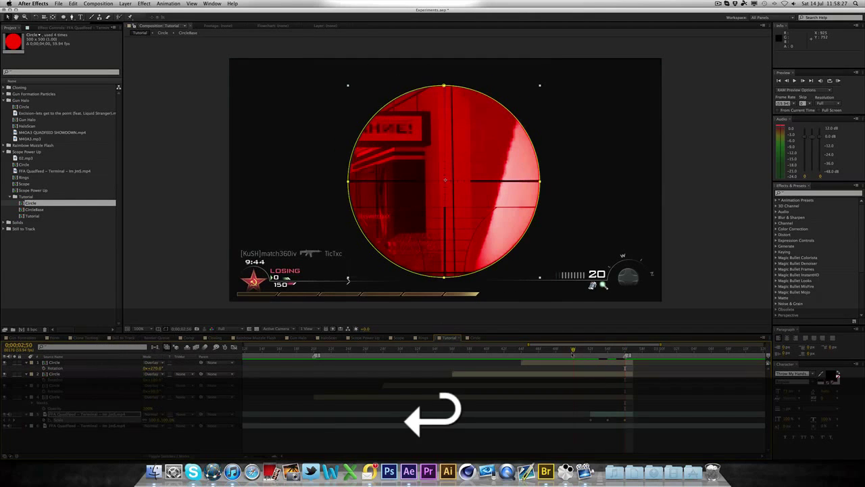
At 0;00;02;52, start Scale keyframes on all four Circle layers.
left_click(526, 350)
left_click_drag(522, 353, 590, 351)
left_click(590, 363)
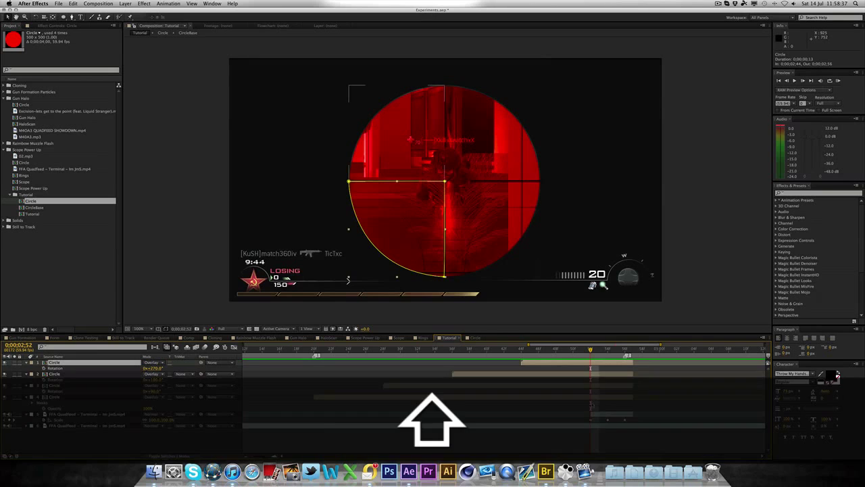
left_click(592, 396, "shift")
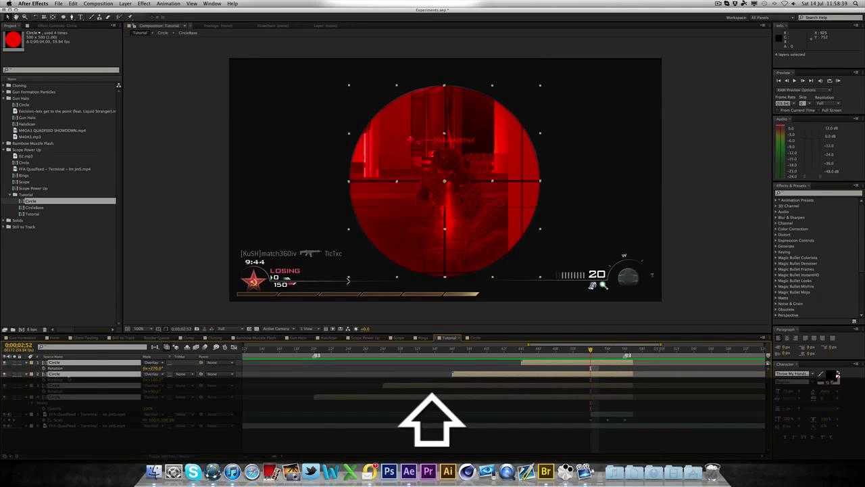
key("s")
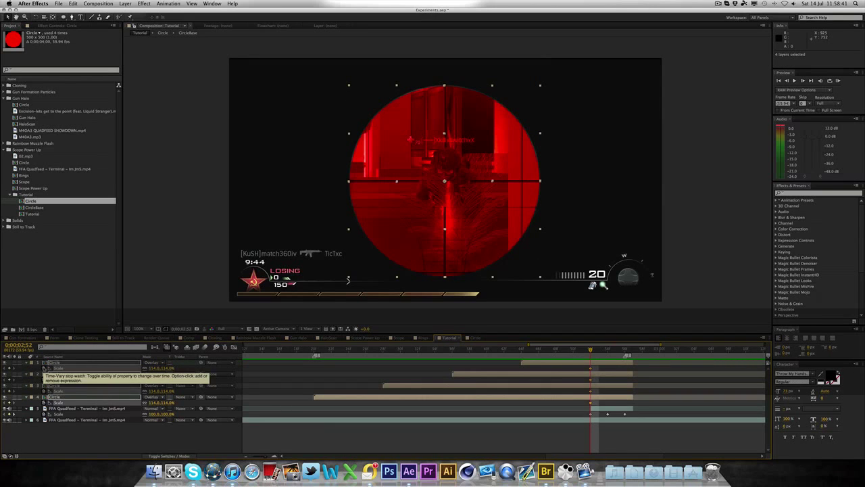
Enlarge the four Circle layers with the scope, setting Scale to 124% at 0;00;02;53 and 134% at 0;00;02;54.
key("super+Right")
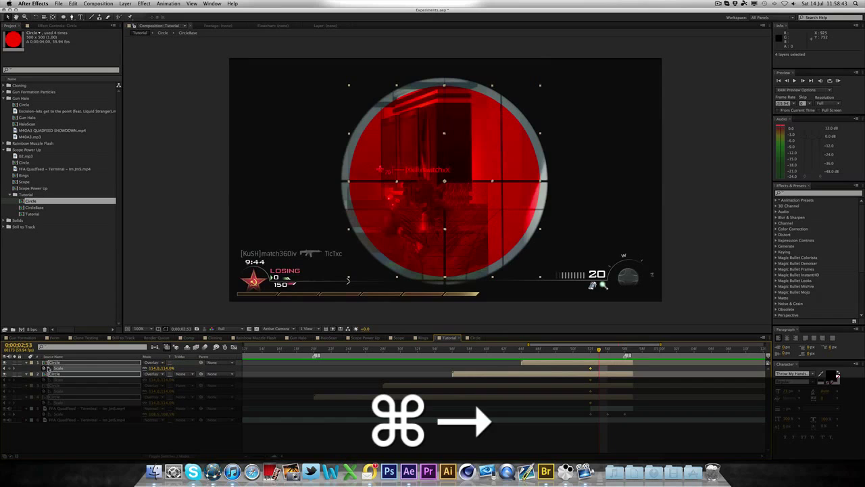
left_click_drag(168, 372, 181, 372)
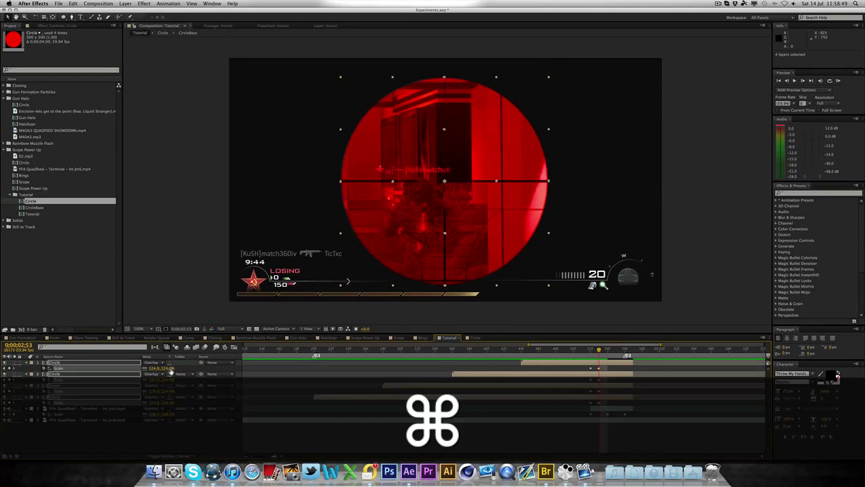
key("super+Right")
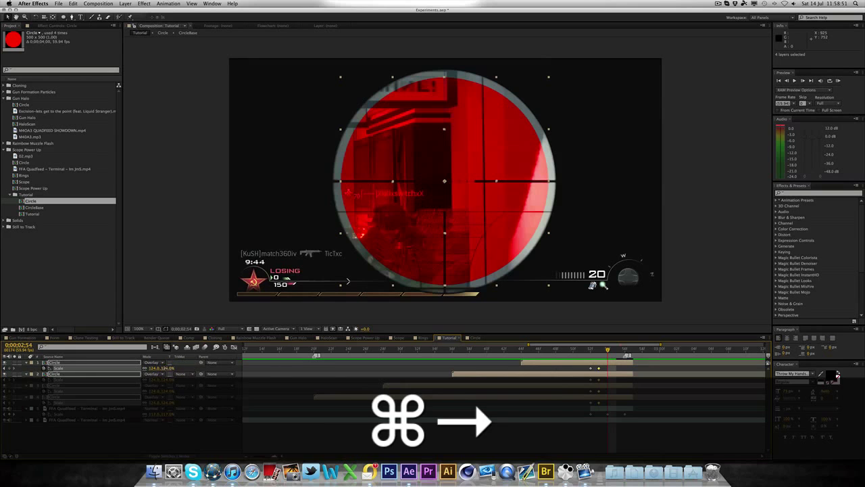
left_click_drag(163, 368, 169, 367)
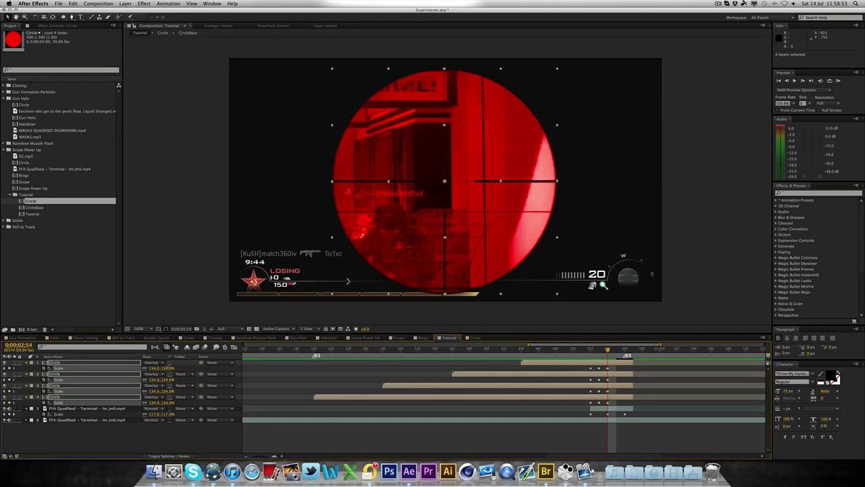
Shrink the four Circle layers back with Scale values of 124% at 0;00;02;55 and 114% at 0;00;02;56.
key("super+Right")
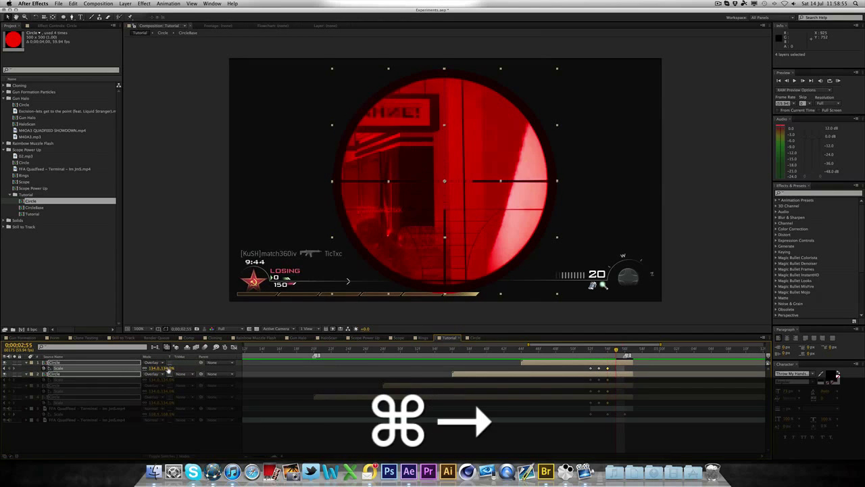
left_click_drag(168, 370, 164, 367)
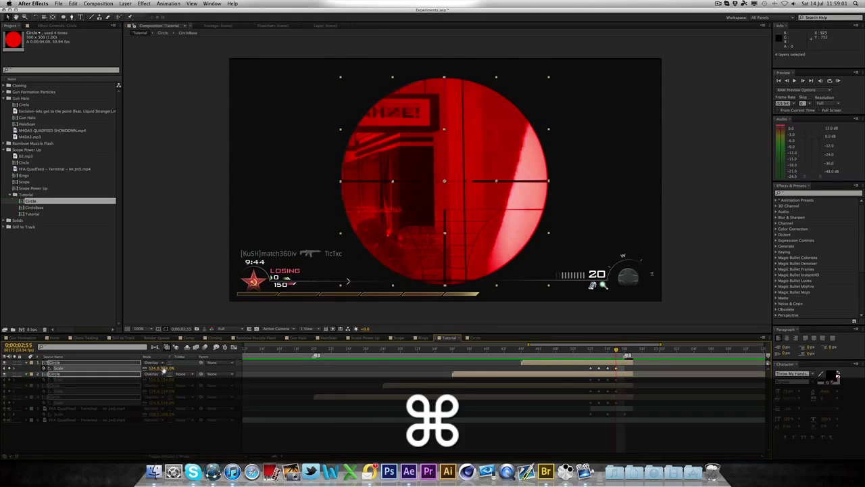
key("super+Right")
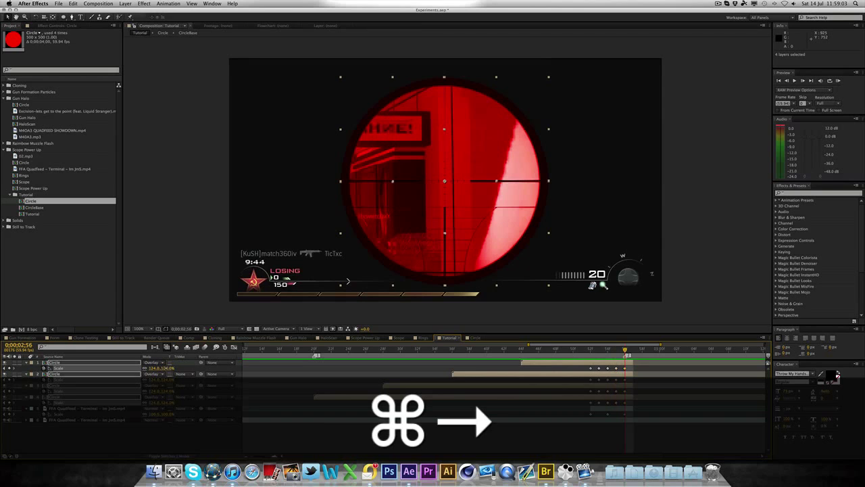
left_click_drag(165, 368, 161, 368)
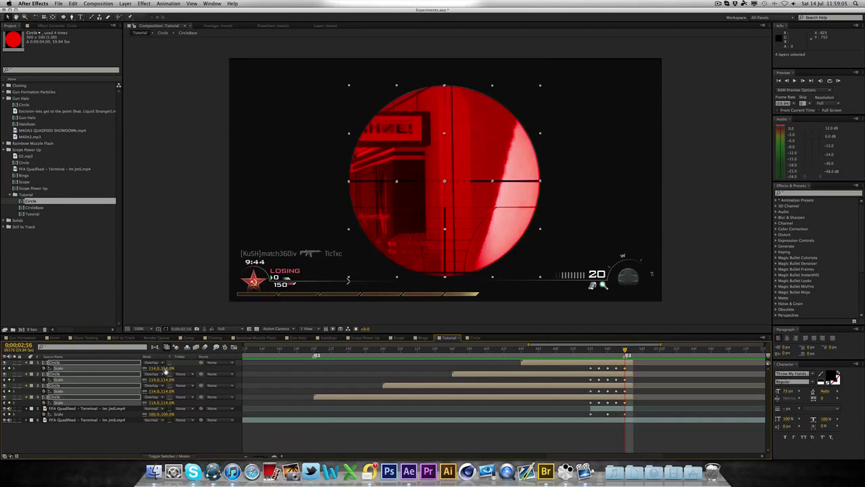
key("super+Right")
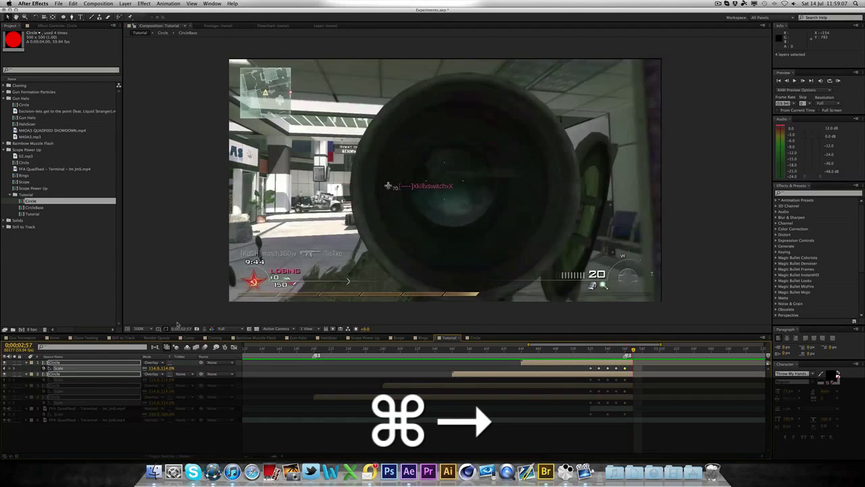
left_click(208, 295)
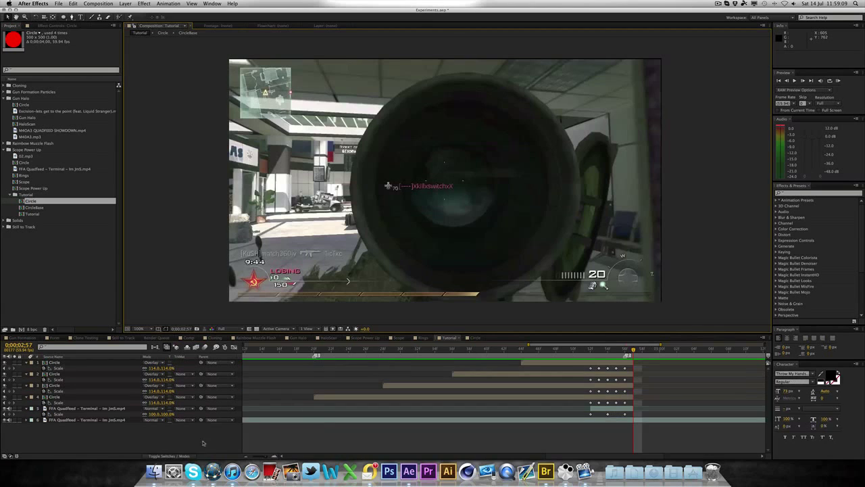
Review the finished Scope Power Up composition around 0;00;02;38, then return to the Tutorial composition.
left_click_drag(258, 455, 245, 456)
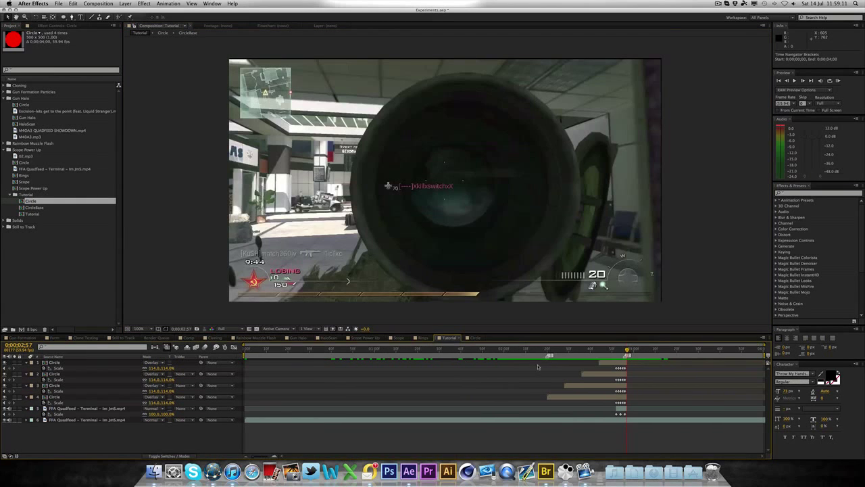
left_click_drag(532, 350, 545, 365)
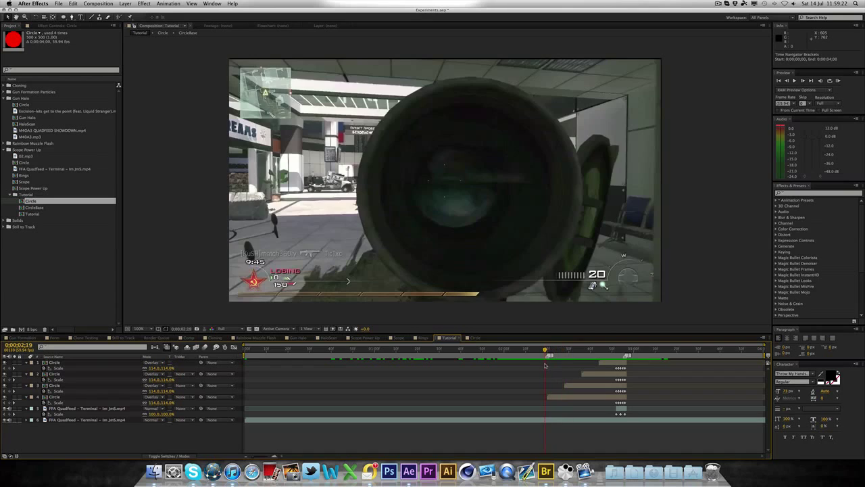
left_click(381, 338)
mouse_move(430, 349)
left_mouse_down()
mouse_move(482, 350)
mouse_move(424, 352)
mouse_move(440, 355)
left_mouse_up()
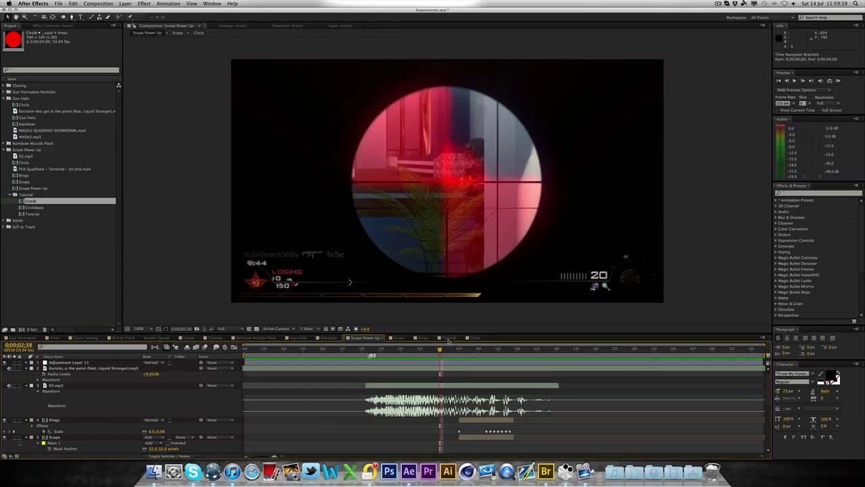
left_click(449, 338)
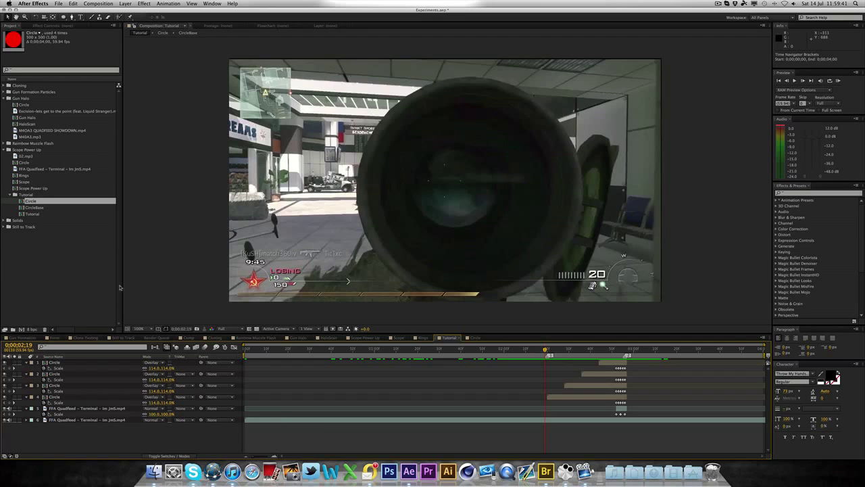
Create a new 500 x 500 px composition named Ring, lasting 0;00;04;00 at 59.94 fps.
left_click(25, 317)
left_click(21, 329)
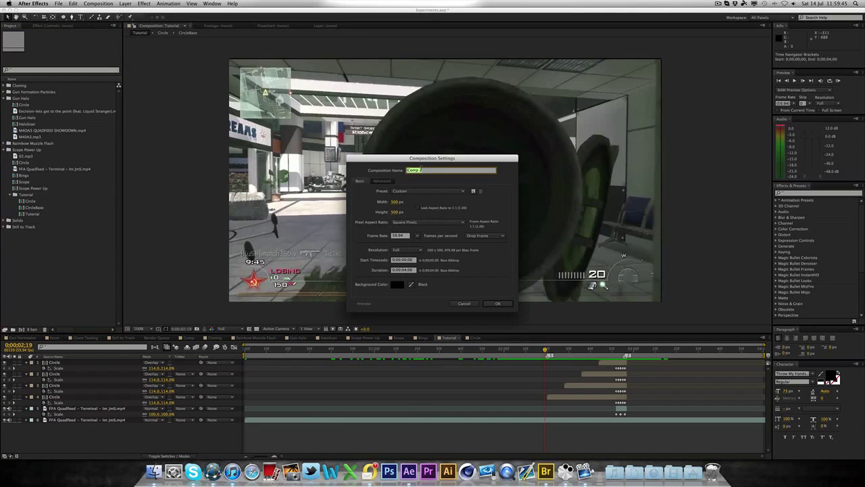
type("Ring")
key("Return")
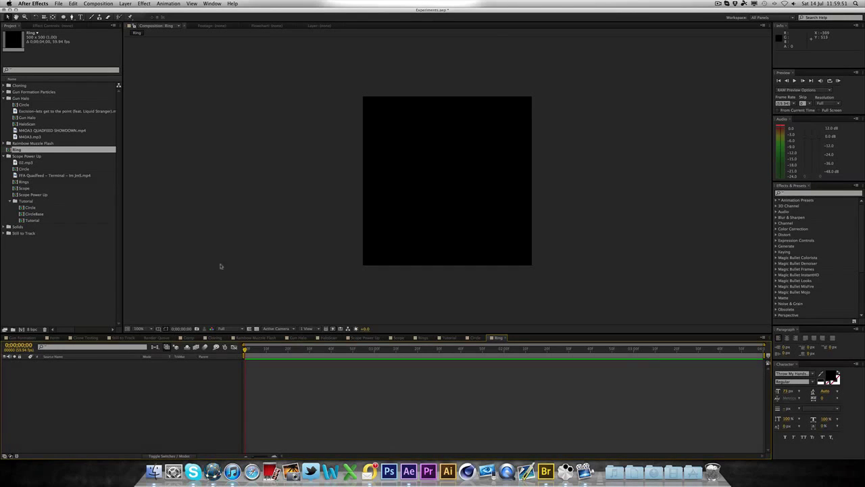
Add a composition-sized ellipse to Ring with no fill and a 15 px white stroke.
left_click(63, 18)
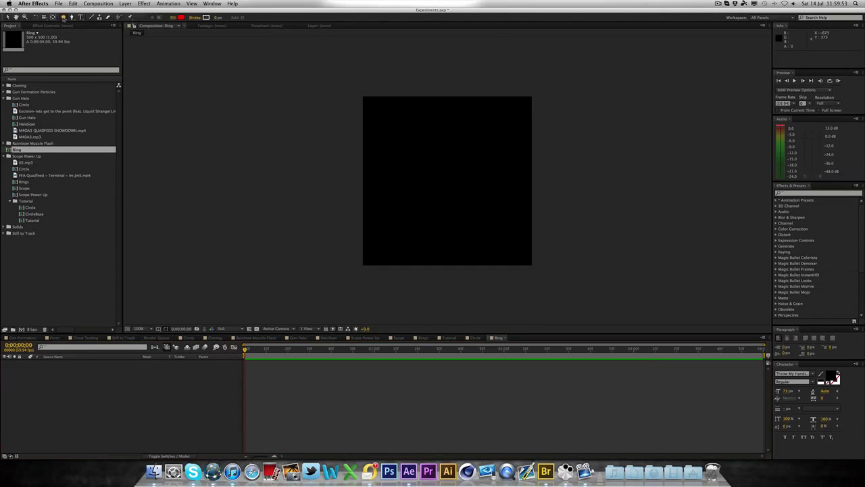
left_click(173, 17)
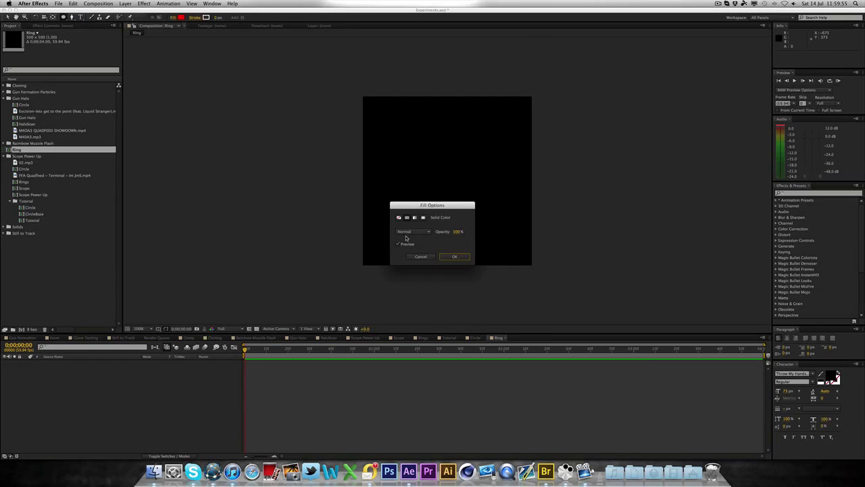
left_click(399, 217)
left_click(463, 257)
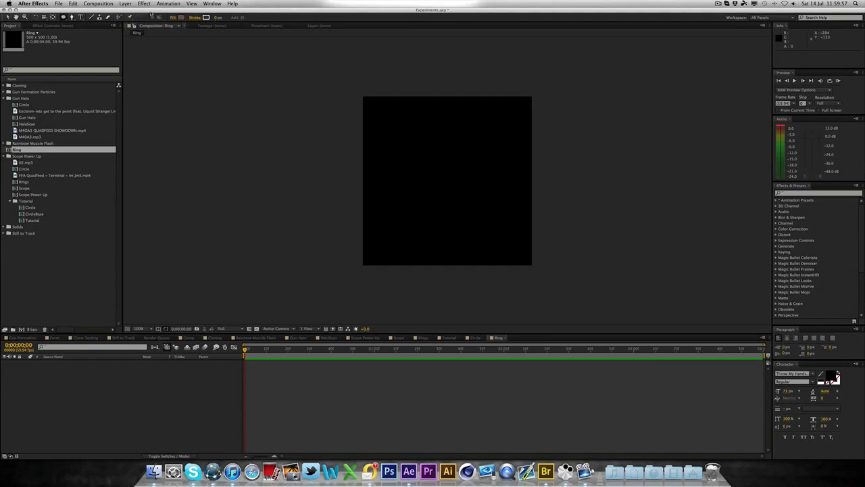
type("15")
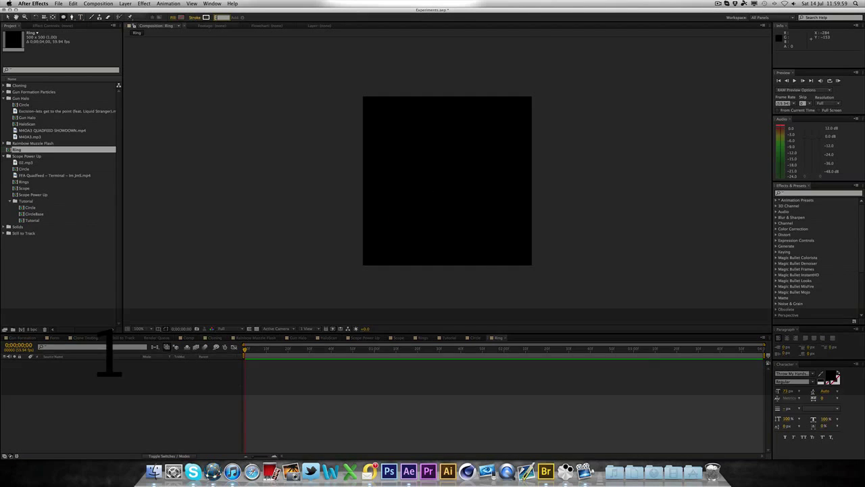
key("Return")
double_click(64, 17)
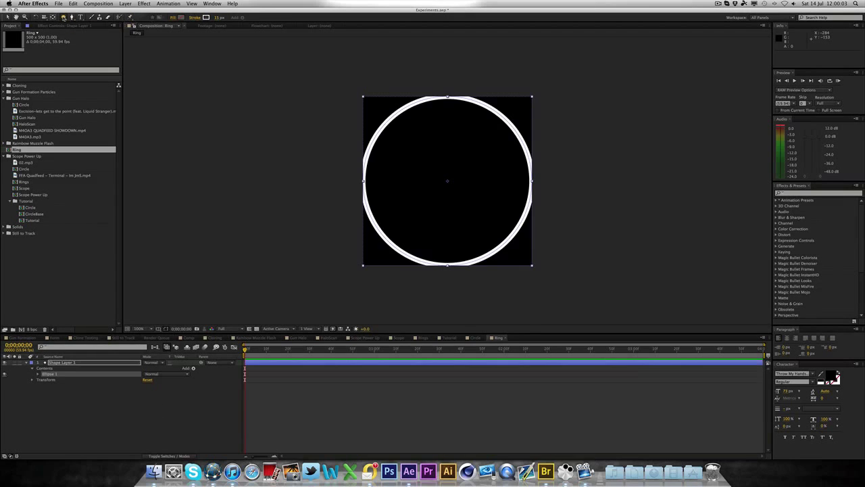
Scale the ellipse shape layer in Ring down to 94% so the full stroke fits inside the composition.
key("s")
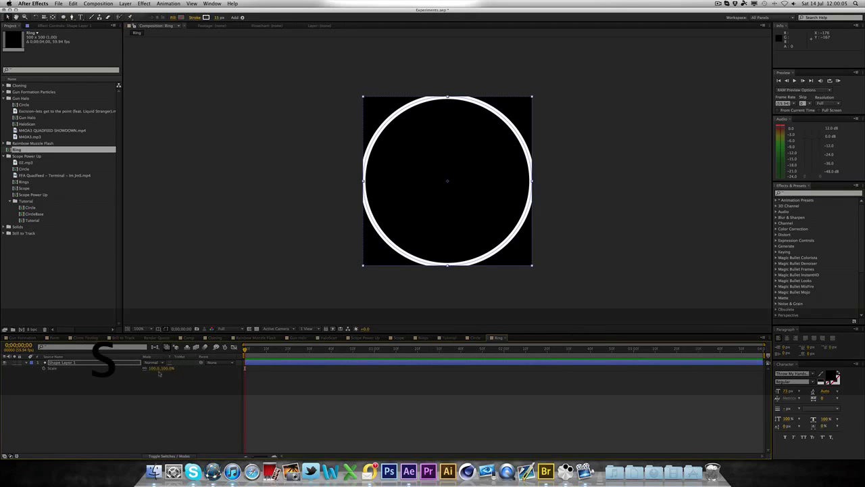
left_click_drag(159, 368, 155, 369)
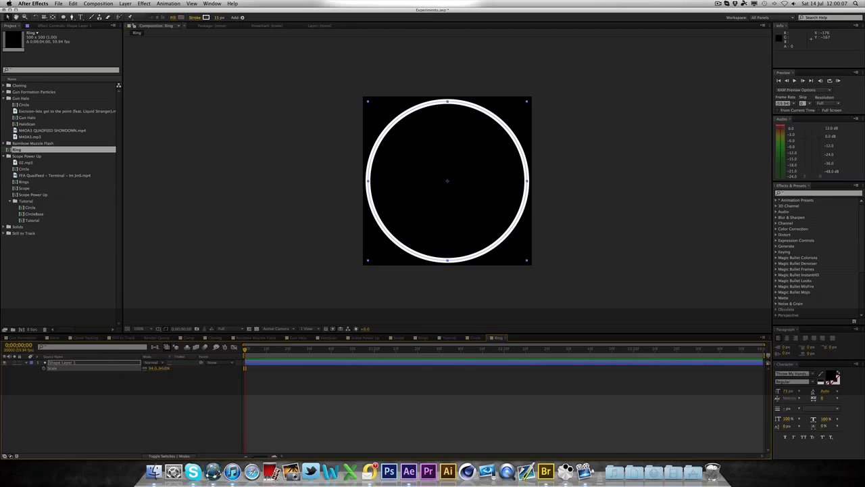
left_click(29, 376)
left_click(27, 363)
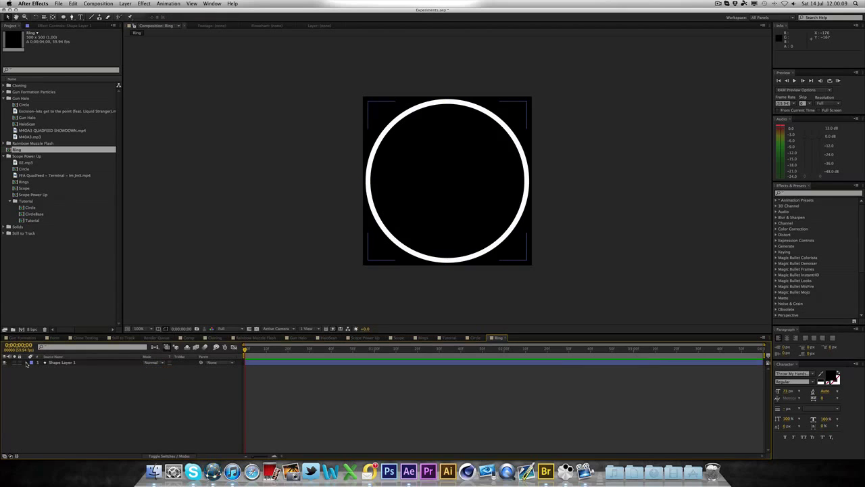
Add dashes to the ellipse's stroke with a Dash of 88 and a Gap of 10.
left_click(27, 363)
left_click(31, 375)
left_click(32, 369)
left_click(38, 374)
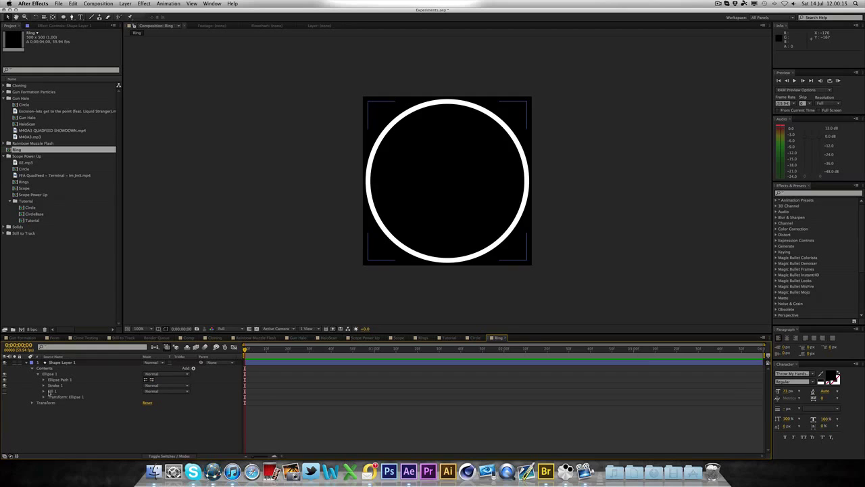
left_click(43, 385)
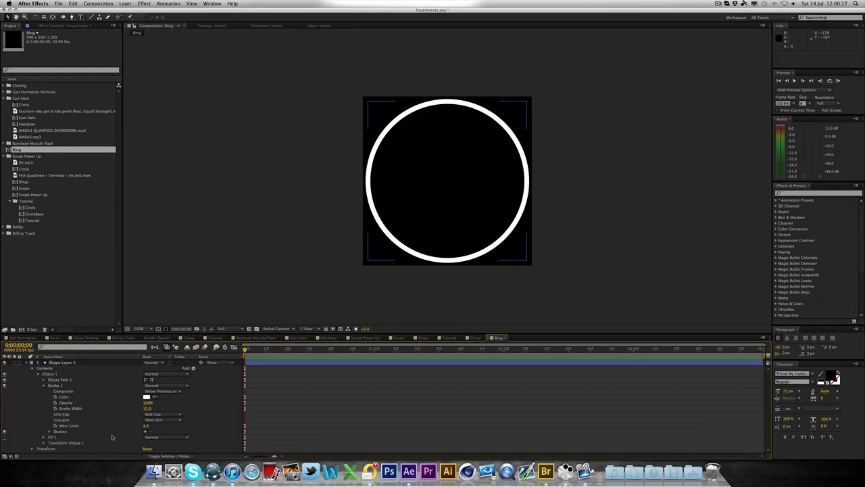
left_click(145, 431)
left_click(145, 431)
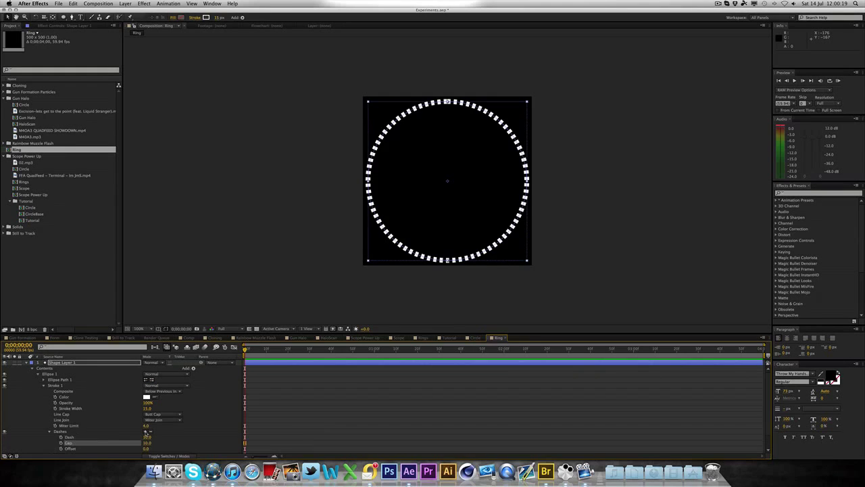
left_click_drag(146, 436, 171, 434)
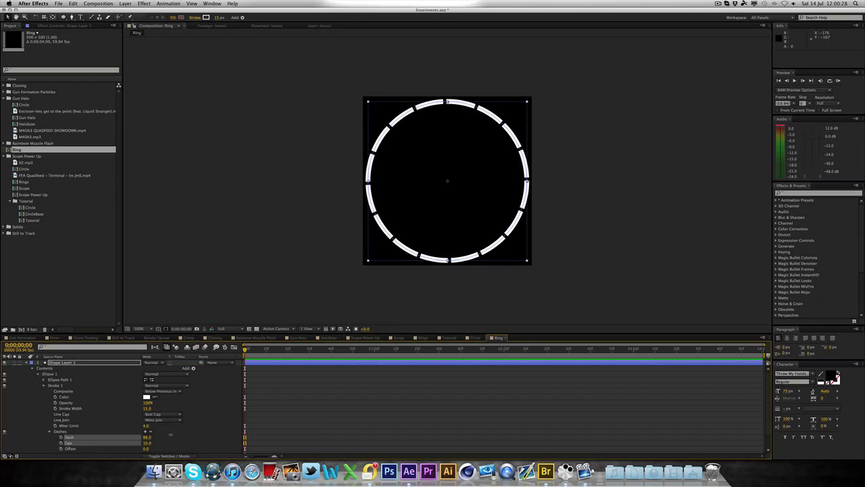
left_click(220, 292)
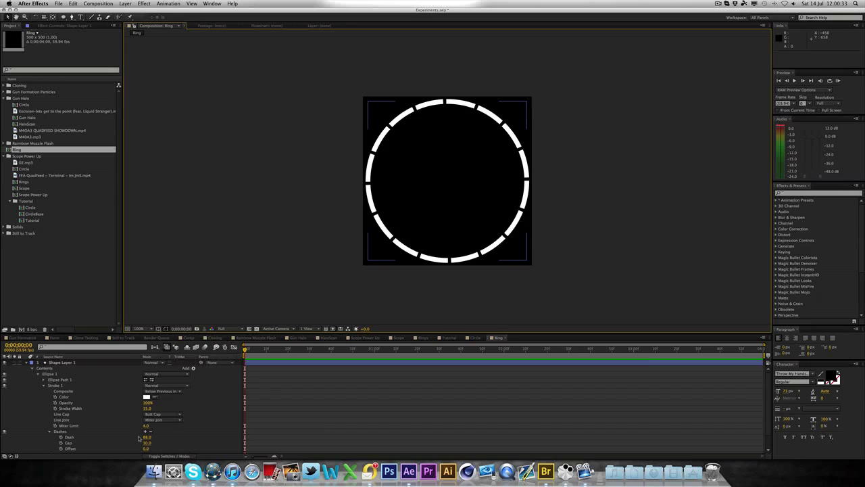
left_click(26, 362)
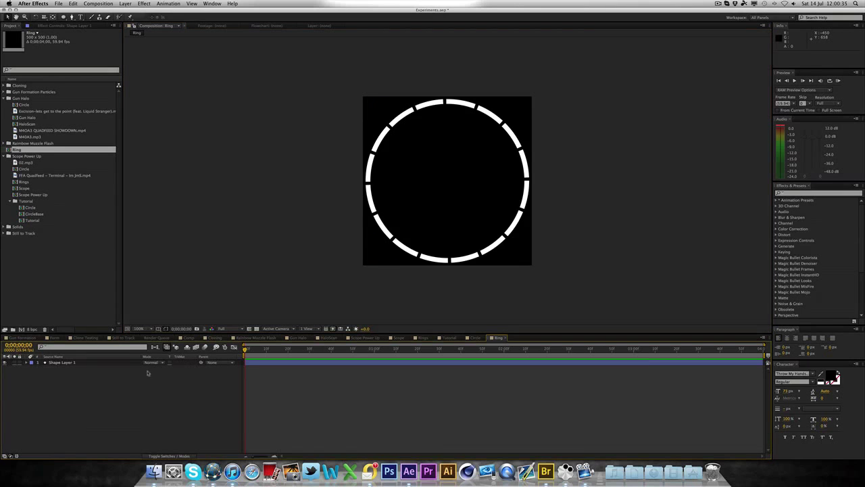
Move Ring into the Tutorial project folder and place it as the top layer of the Tutorial composition, starting at 0;00;02;49.
left_click(451, 339)
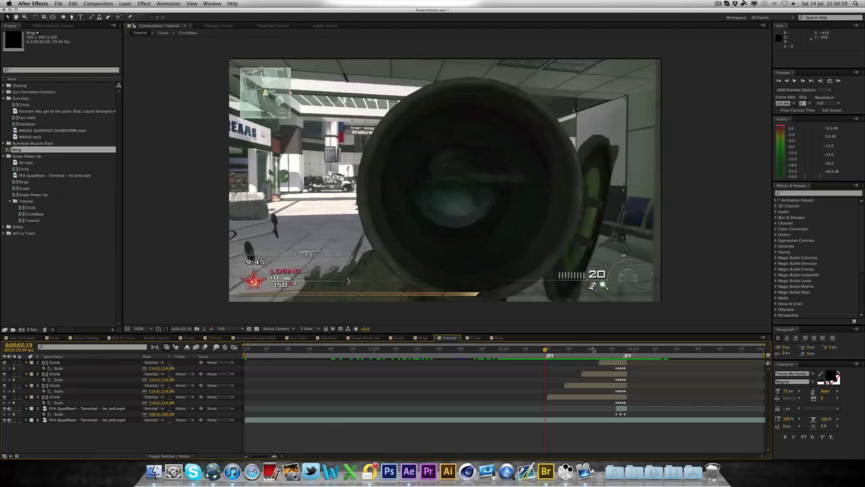
left_click_drag(593, 350, 613, 350)
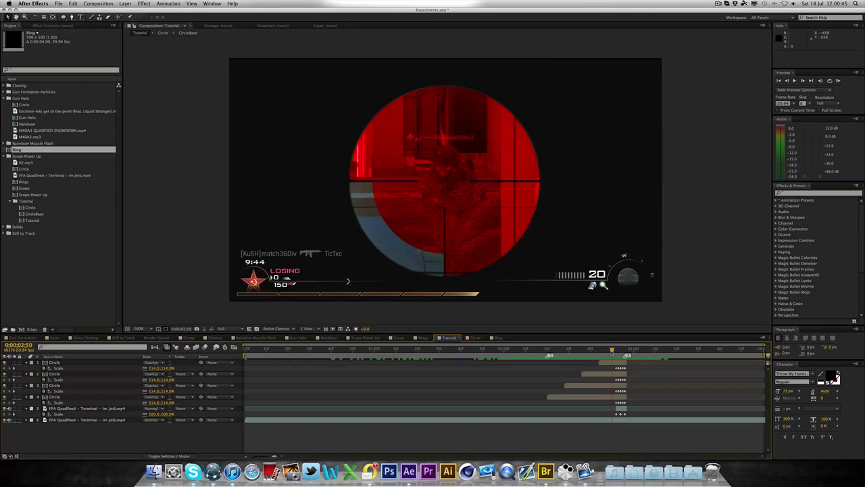
left_click_drag(612, 350, 611, 350)
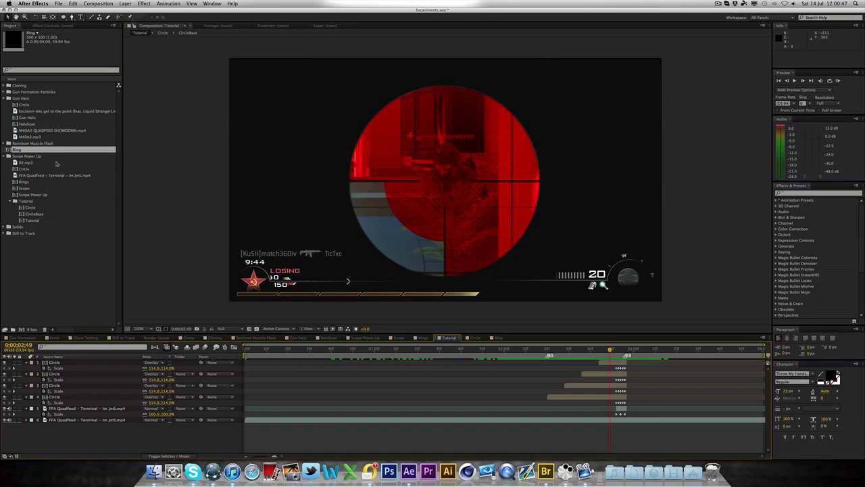
left_click_drag(19, 149, 29, 206)
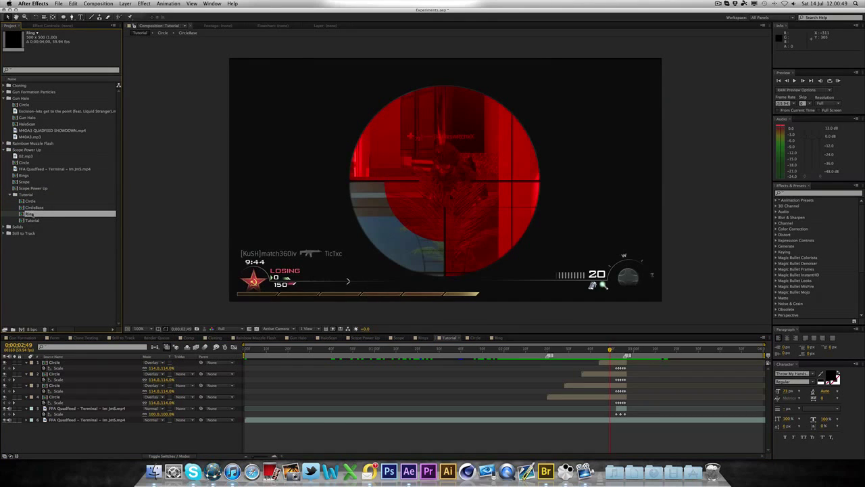
left_click_drag(599, 333, 609, 363)
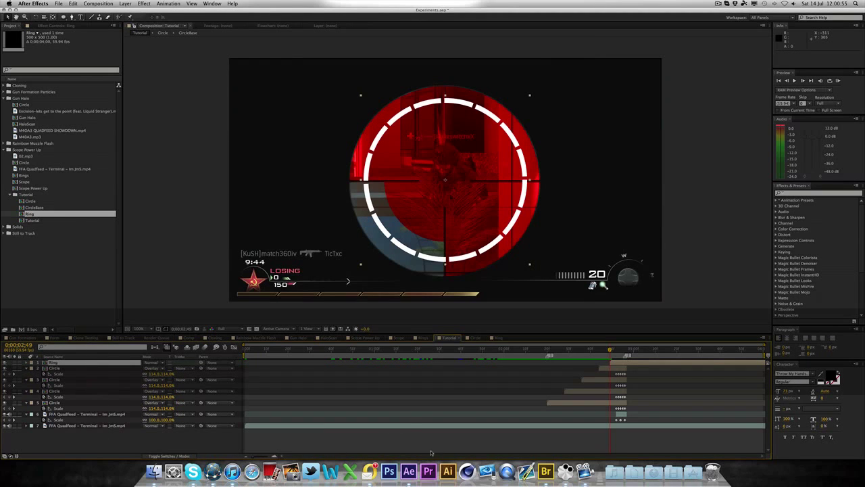
Set the Ring layer's Scale to 0% at 0;00;02;49.
double_click(273, 456)
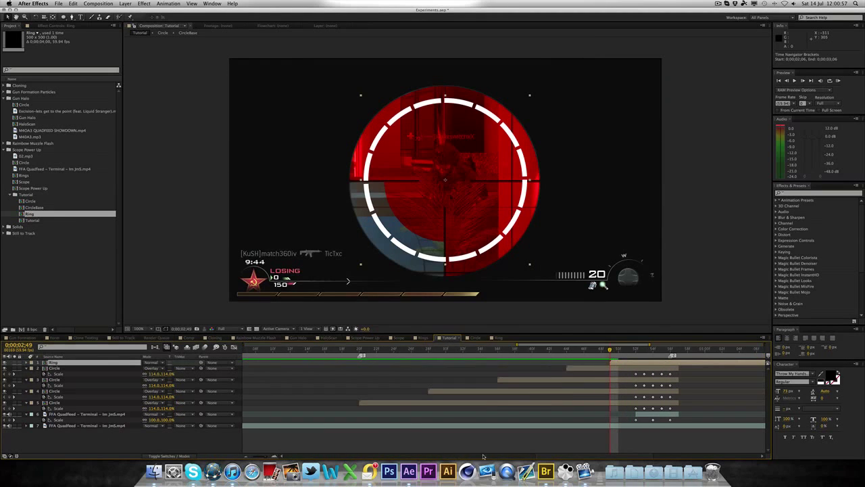
left_click_drag(544, 456, 577, 456)
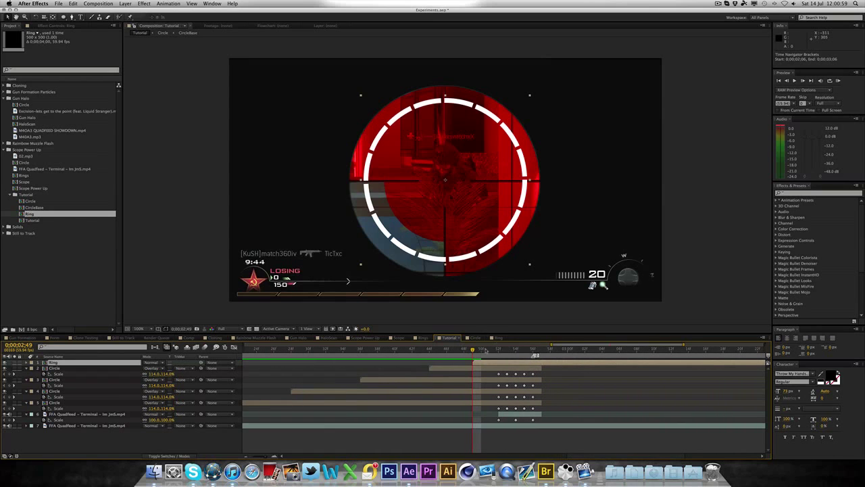
mouse_move(473, 349)
left_mouse_down()
mouse_move(498, 350)
mouse_move(465, 350)
mouse_move(473, 349)
left_mouse_up()
key("s")
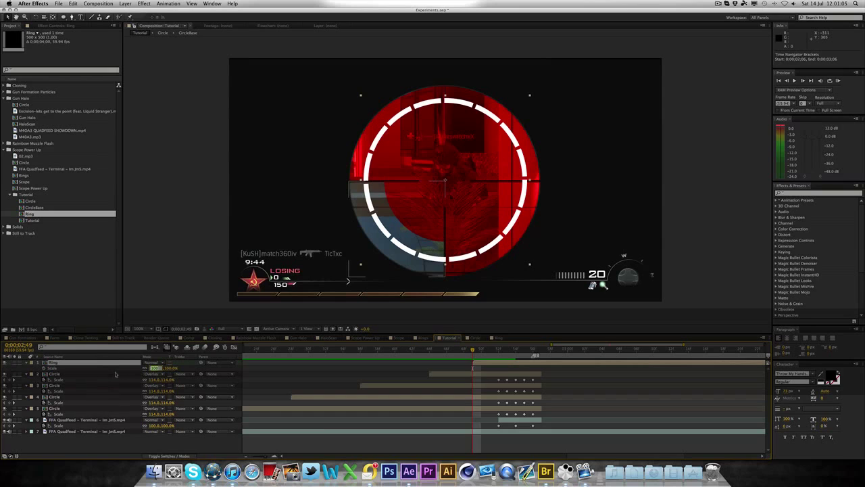
type("0")
key("Return")
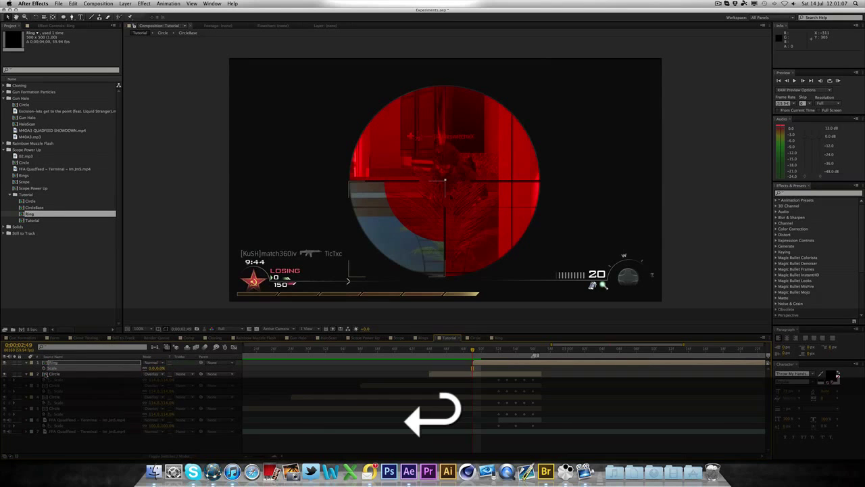
Keyframe the Ring layer's growth from 0;00;02;49, with Scale values of 118% at 0;00;02;52 and 132% at 0;00;02;53.
key("super+Right")
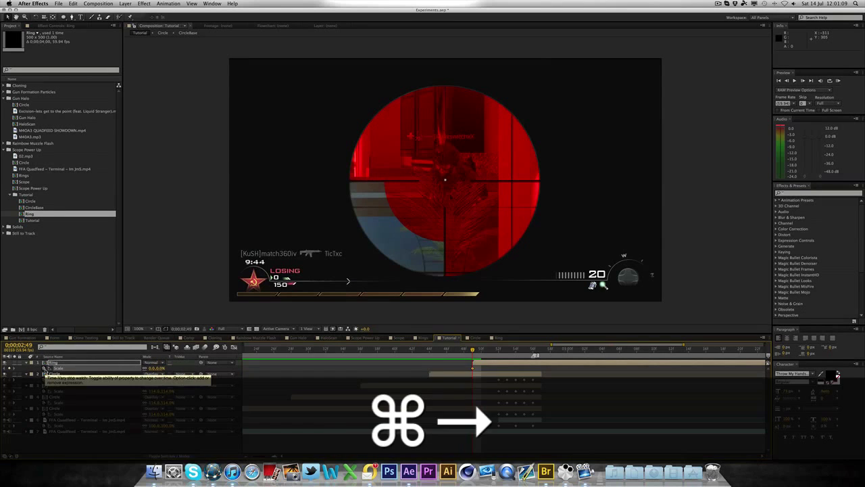
key("super+Right")
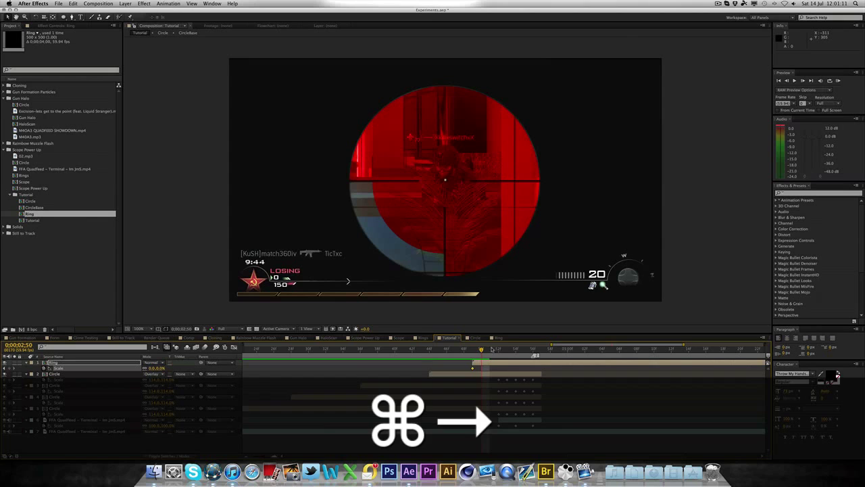
key("super+Right")
key("super+Right")
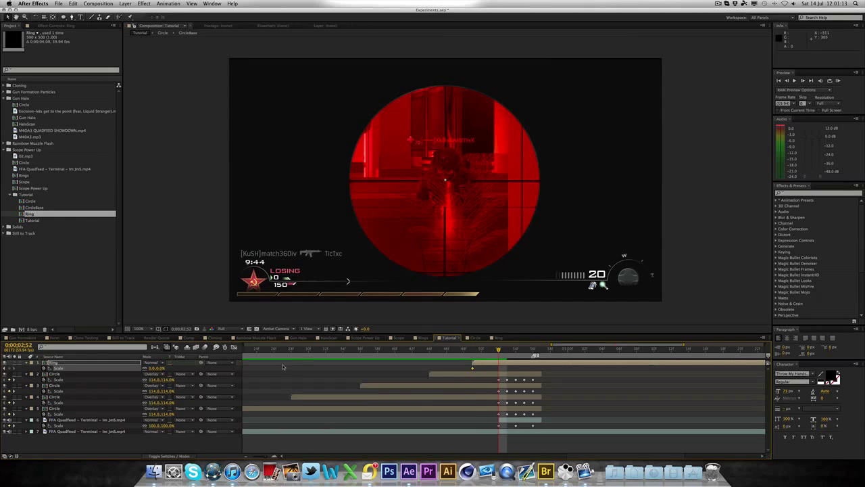
left_click_drag(161, 368, 199, 364)
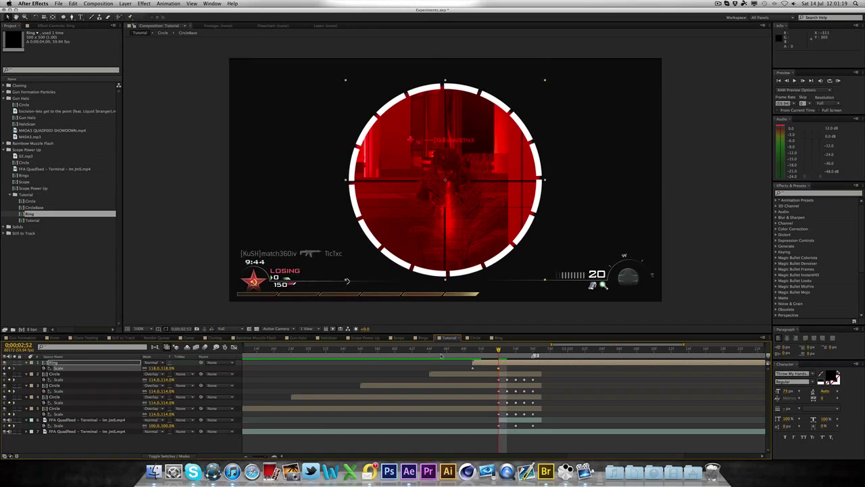
key("super+Right")
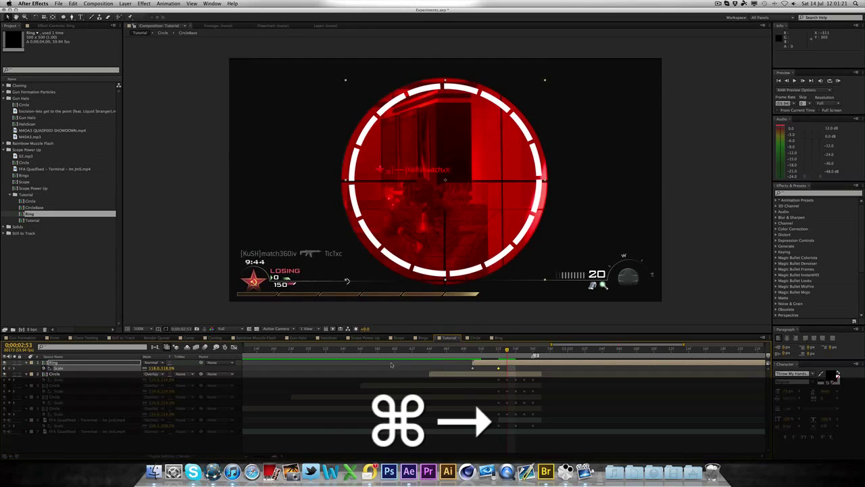
left_click_drag(162, 369, 175, 371)
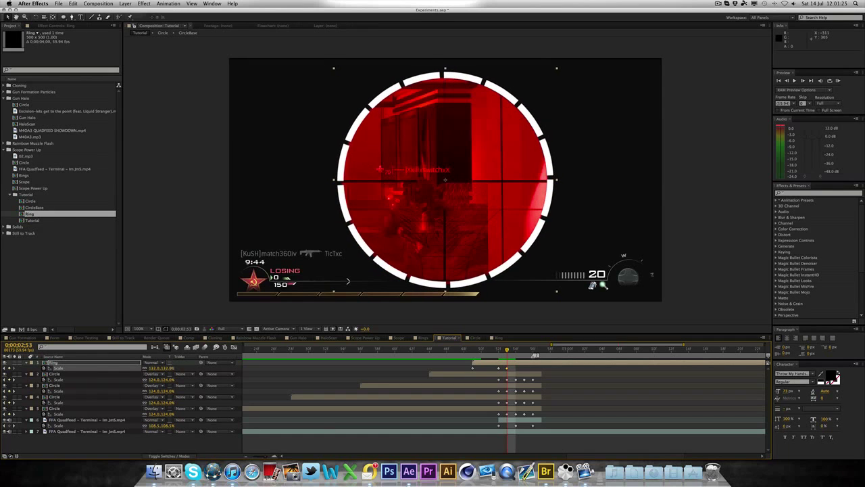
Adjust the Ring layer's Scale at 0;00;02;54, then shrink it to 131% at 0;00;02;55 and 119% at 0;00;02;56.
key("super+Right")
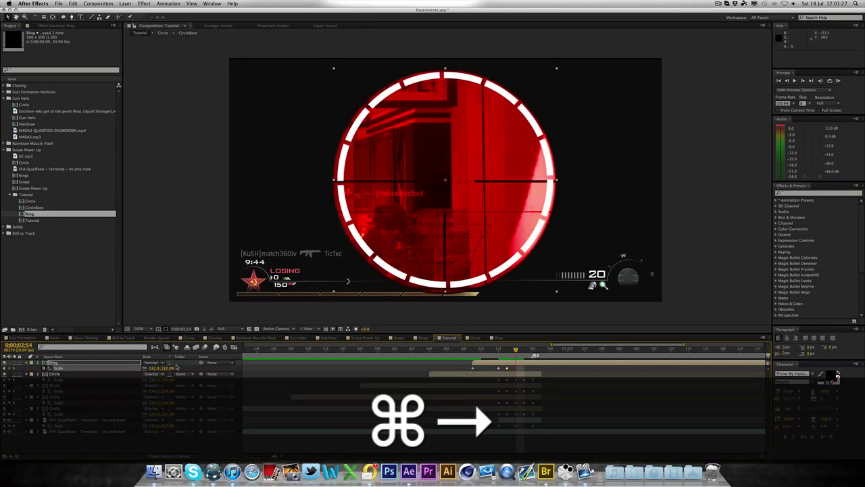
left_click_drag(173, 367, 167, 372)
key("super+Right")
key("super+Right")
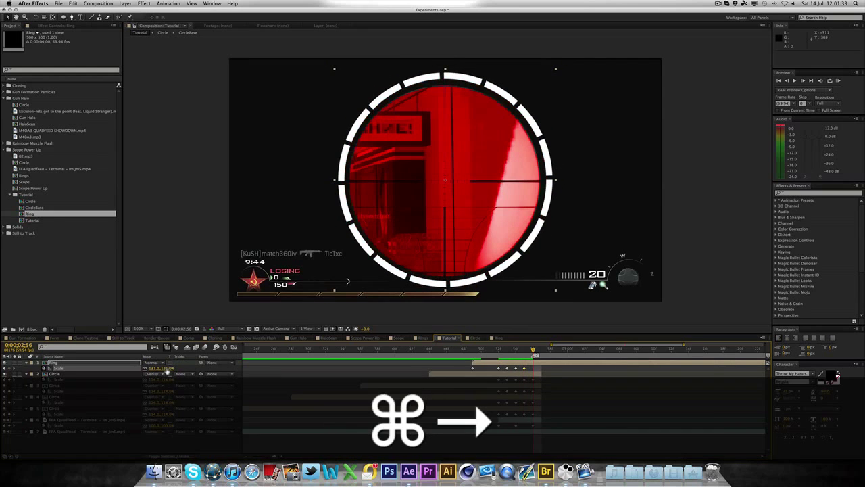
left_click_drag(167, 371, 161, 371)
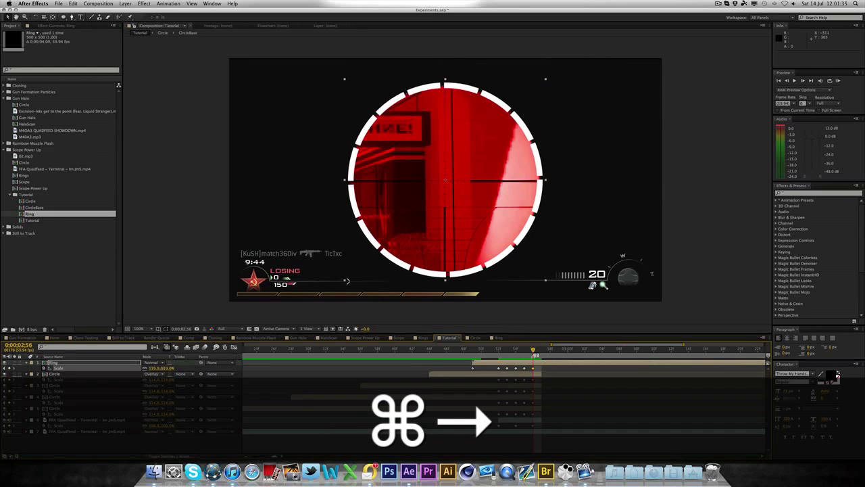
Trim the Ring layer to end at 0;00;02;56 and scrub through its scale animation.
key("super+Right")
key("super+Left")
key("alt")
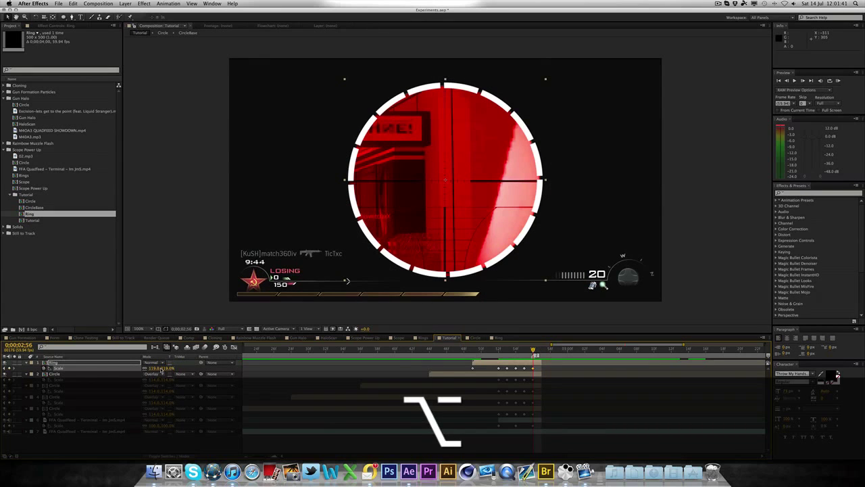
key("super+Right")
key("super+Left")
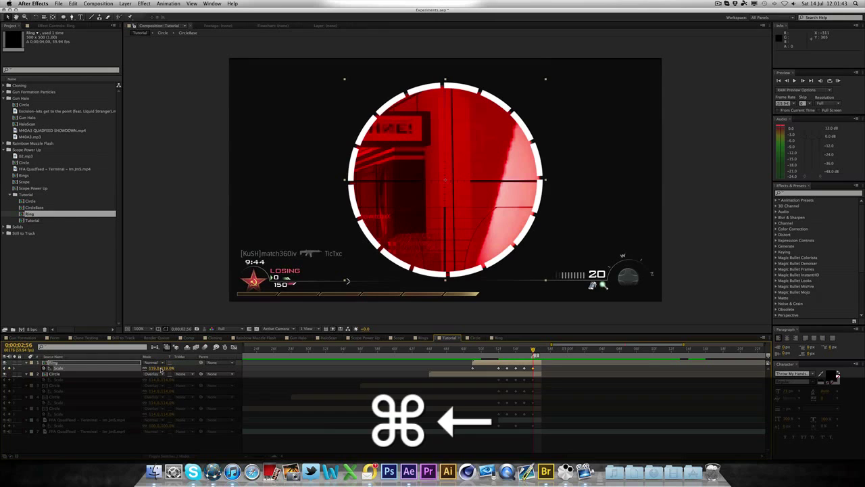
left_click(336, 281)
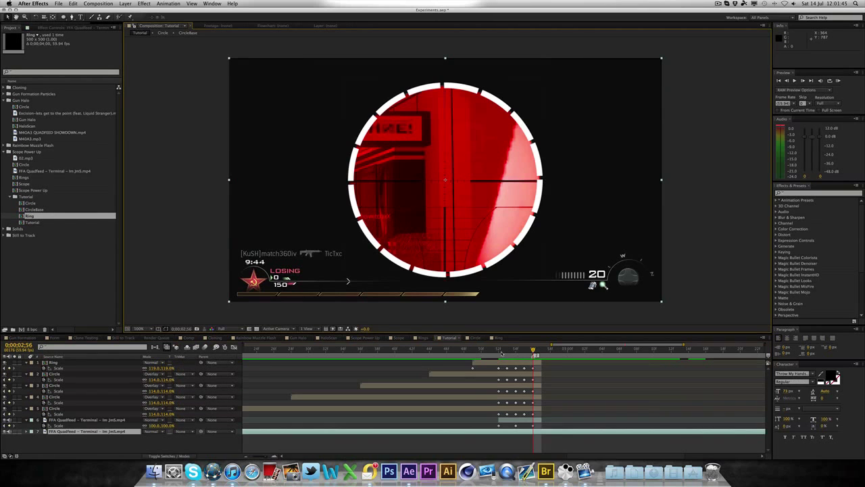
left_click(464, 349)
left_click_drag(464, 349, 507, 349)
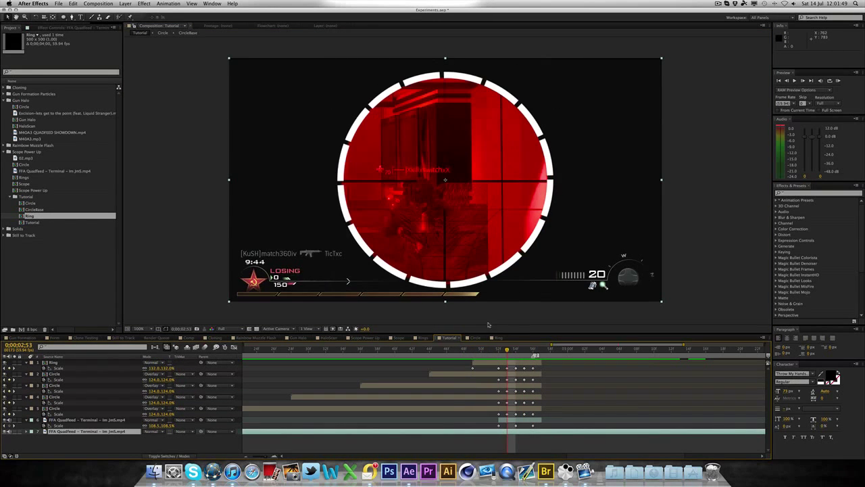
In the Ring composition, keyframe Shape Layer 1's Rotation from 0 at the first frame to 4 revolutions at 0;00;03;59.
left_click(499, 338)
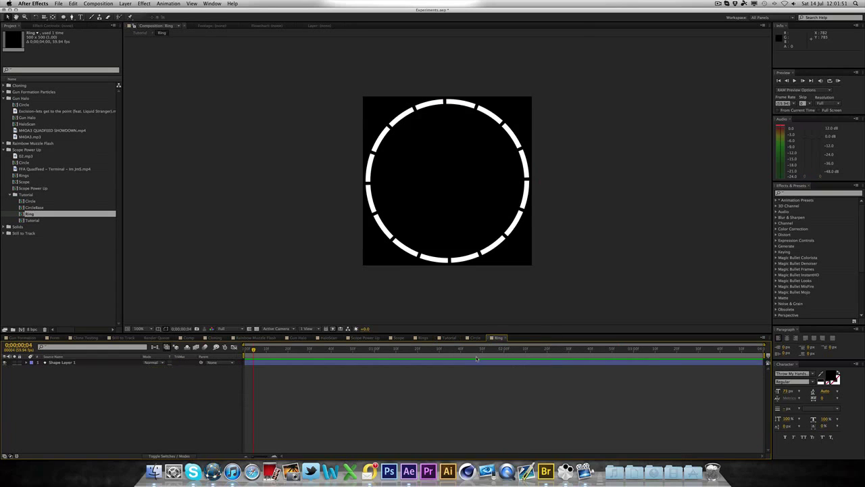
left_click(68, 362)
key("r")
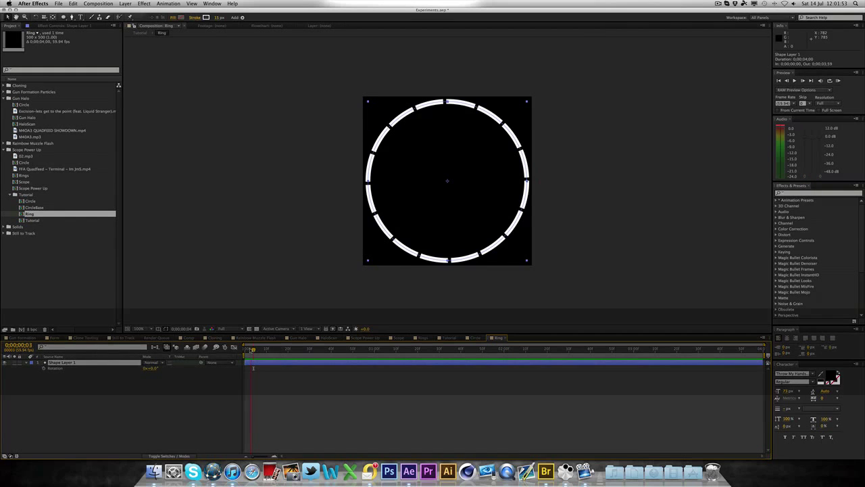
key("Home")
left_click(40, 370)
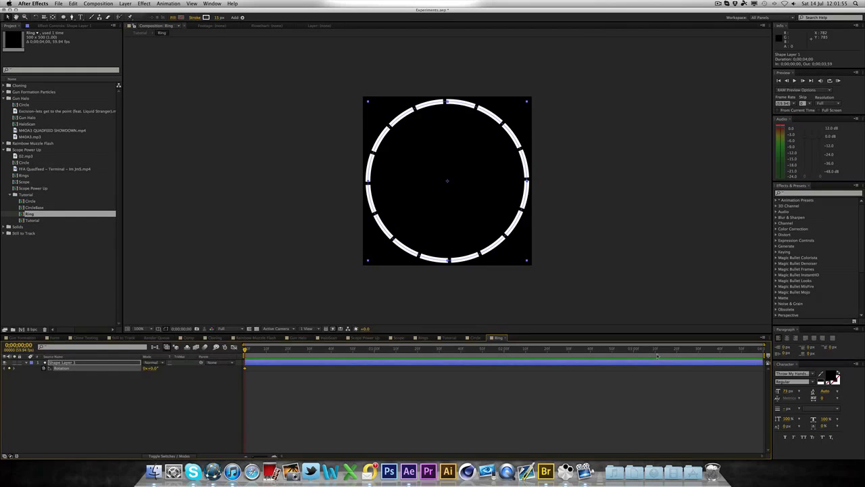
key("End")
left_click(150, 367)
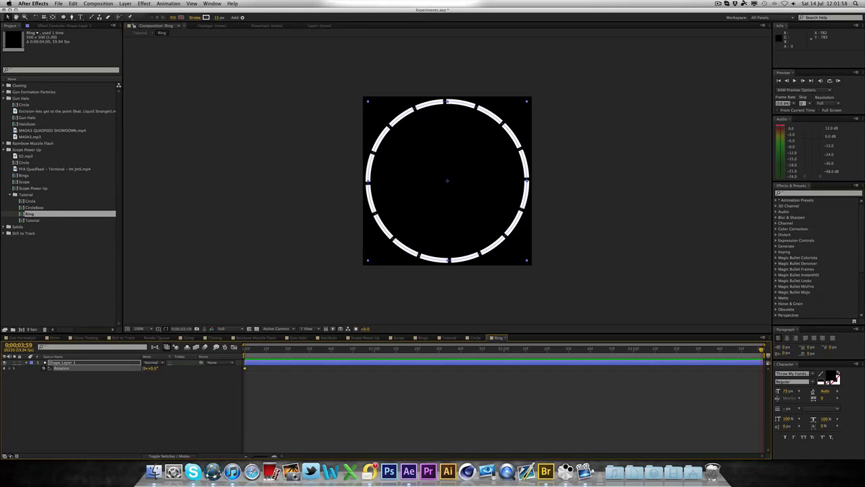
type("4")
left_click(141, 380)
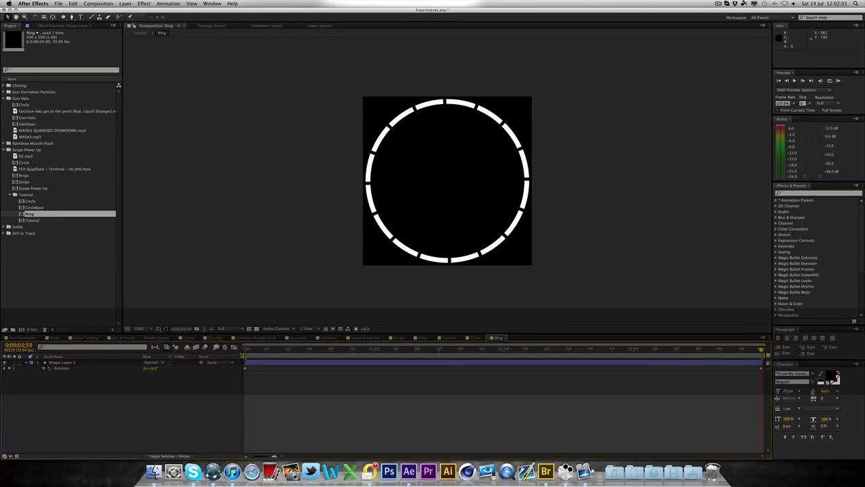
left_click_drag(254, 350, 508, 355)
Apply the Stylize Glow effect to the Ring layer in the Tutorial composition.
left_click(449, 337)
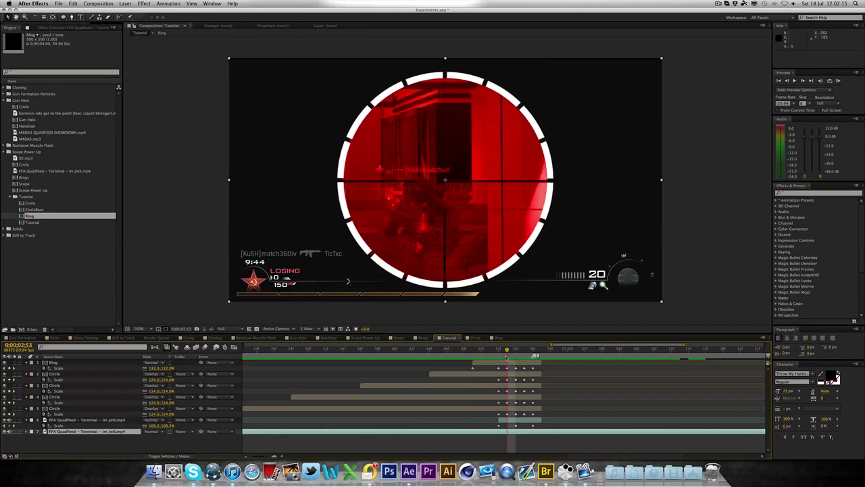
left_click(249, 363)
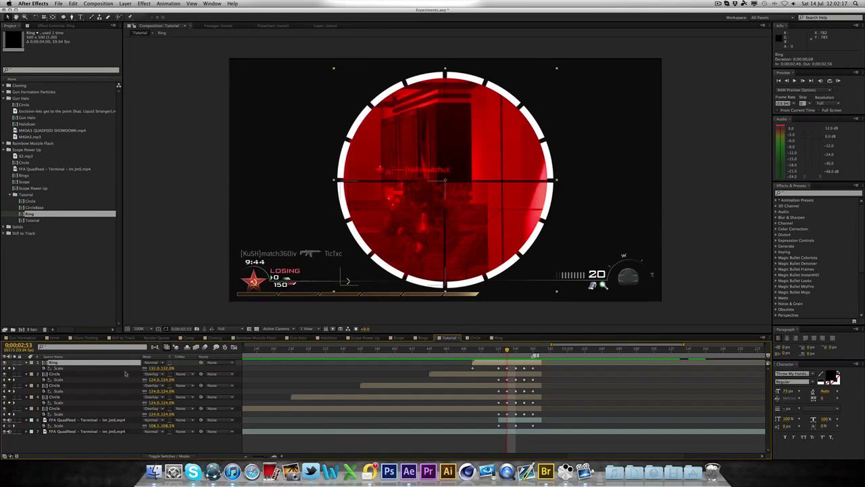
left_click(140, 3)
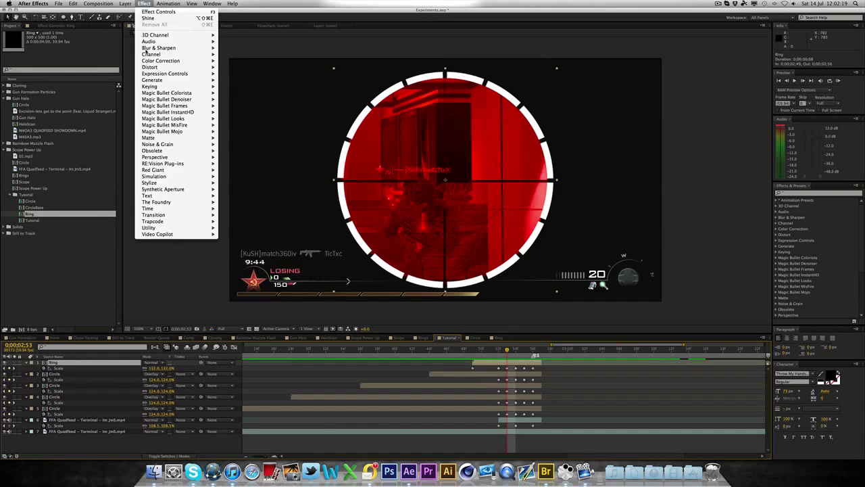
mouse_move(193, 184)
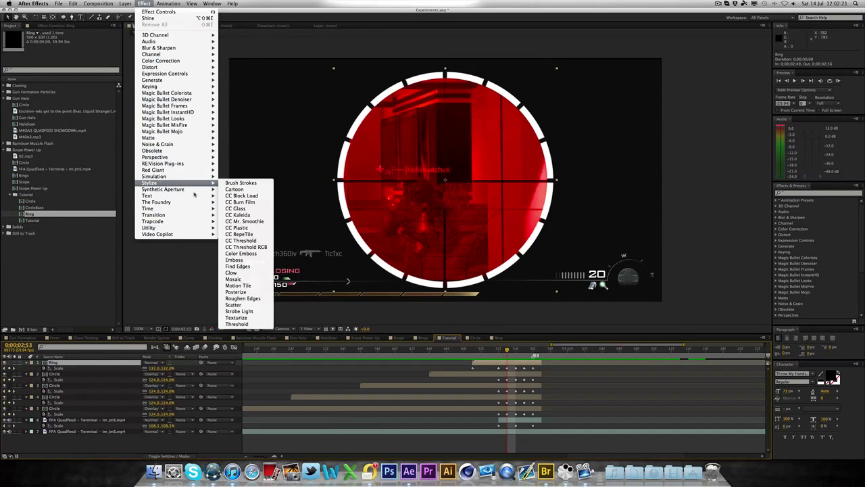
left_click(233, 273)
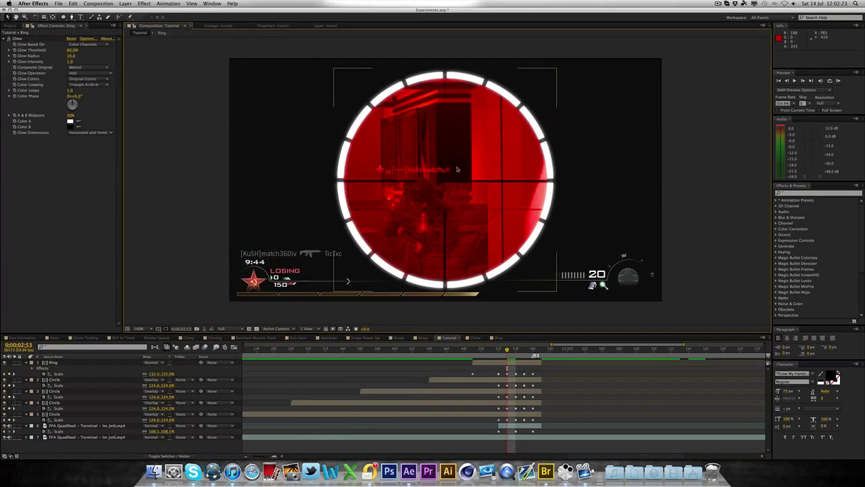
Add the Trapcode Shine effect to the Ring layer with a Ray Length of 0.2 and check the ring's expansion.
left_click(142, 3)
left_click(115, 320)
left_click(61, 362)
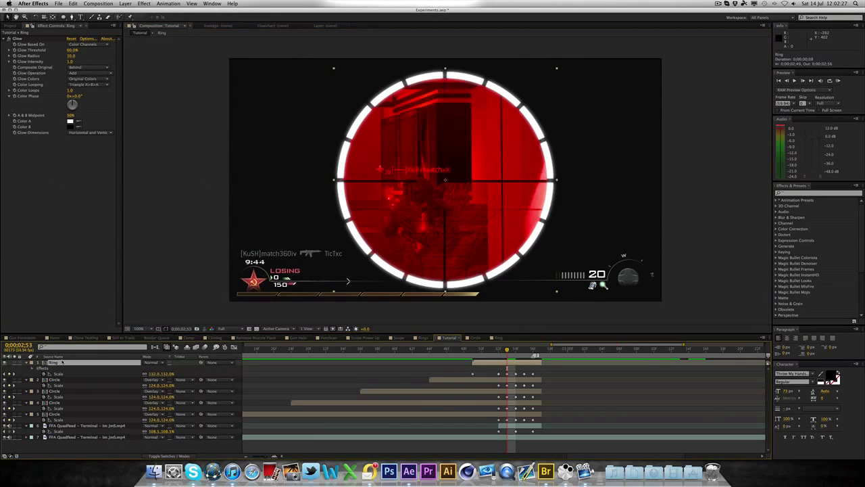
left_click(143, 3)
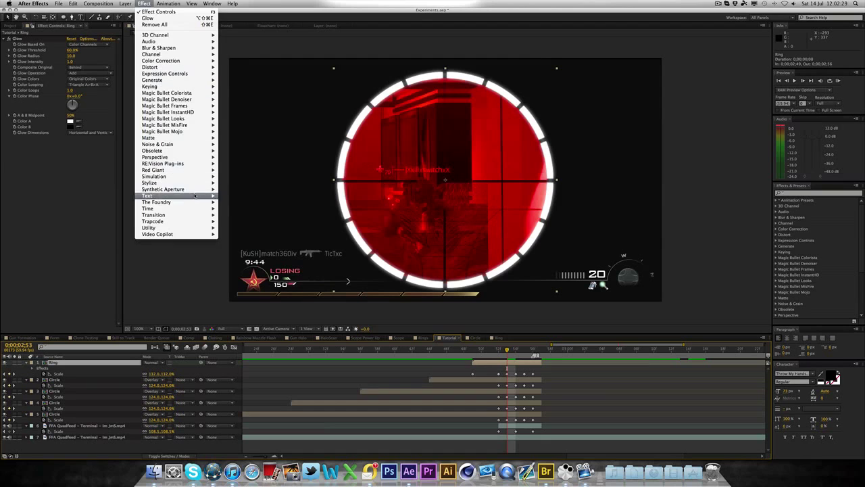
mouse_move(179, 221)
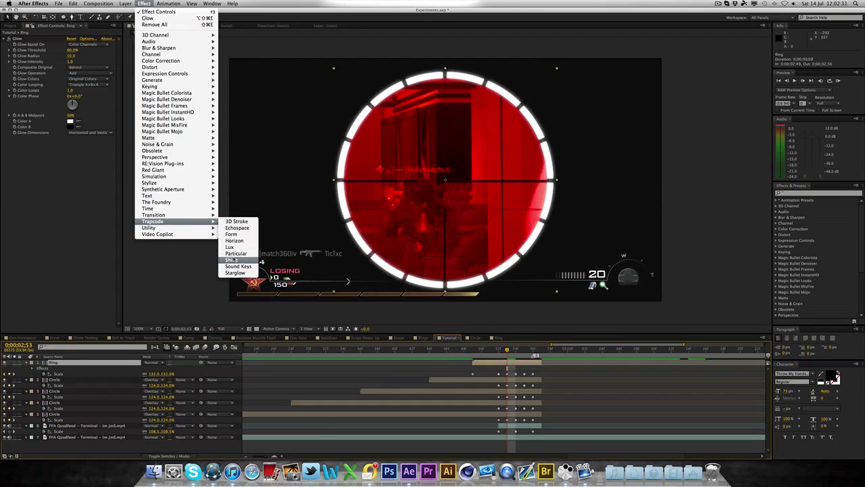
left_click(231, 260)
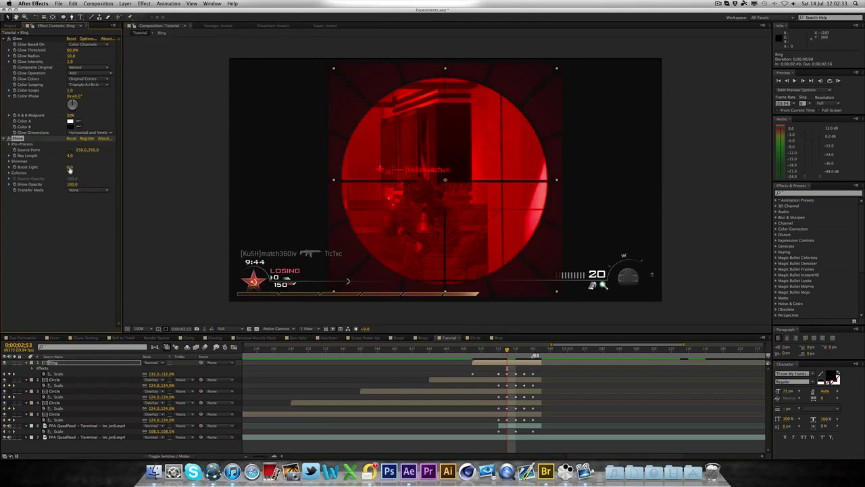
left_click_drag(70, 155, 58, 156)
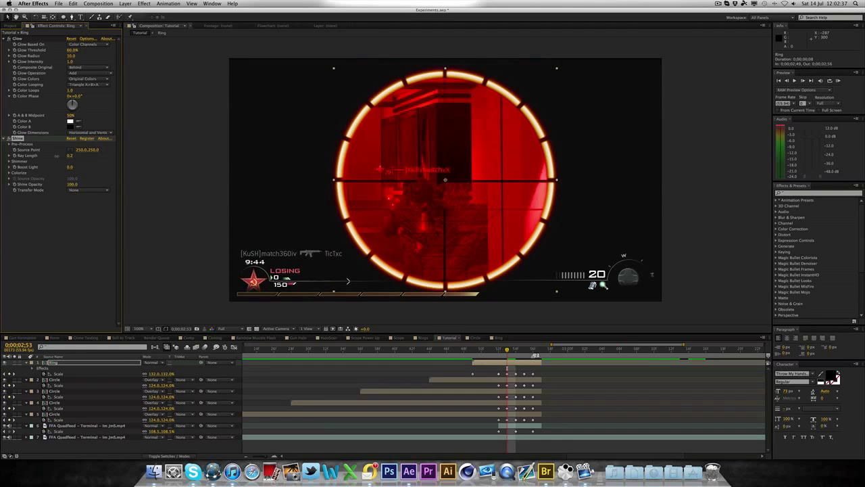
left_click(195, 128)
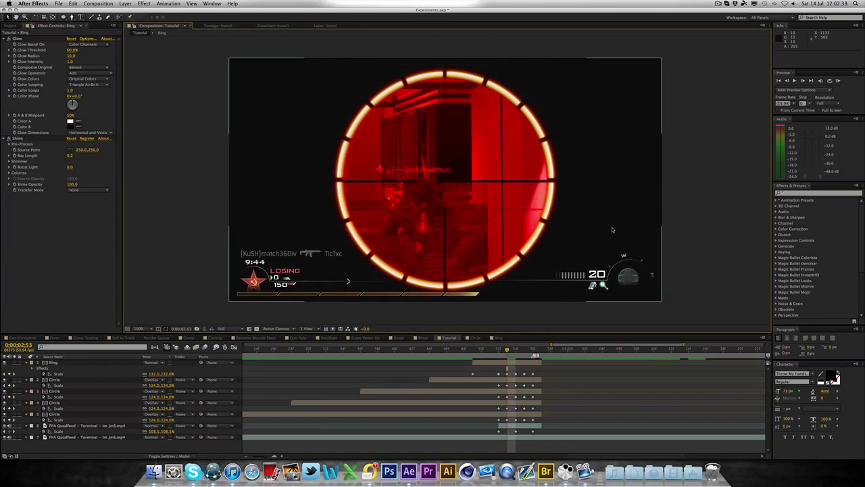
left_click(492, 350)
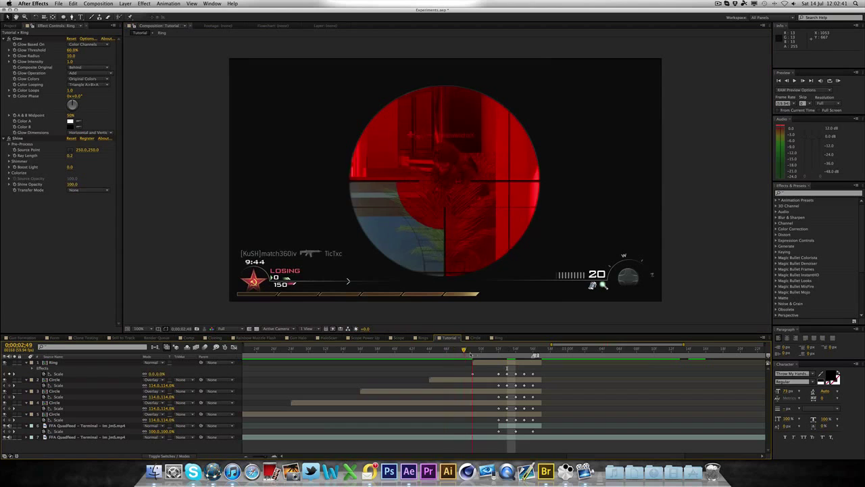
mouse_move(492, 353)
left_mouse_down()
mouse_move(526, 352)
mouse_move(465, 353)
mouse_move(498, 352)
left_mouse_up()
Collapse the expanded properties of the Ring, Circle and masked footage layers in the timeline.
left_click(73, 373)
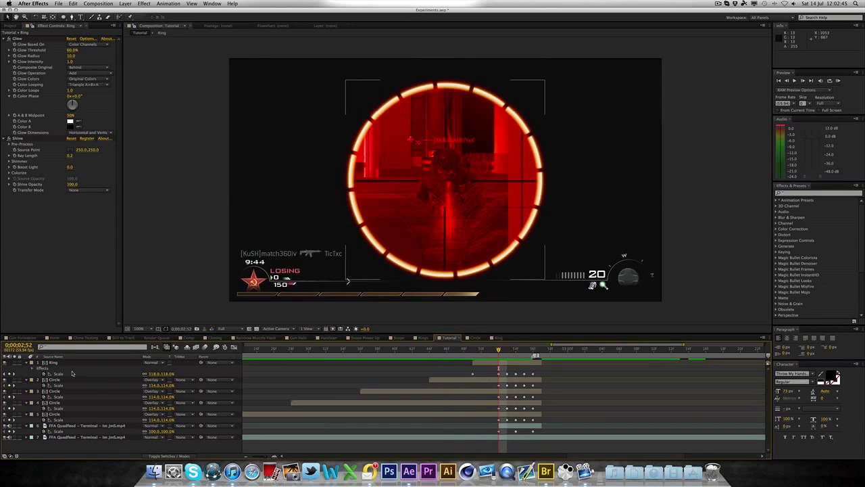
left_click(27, 363)
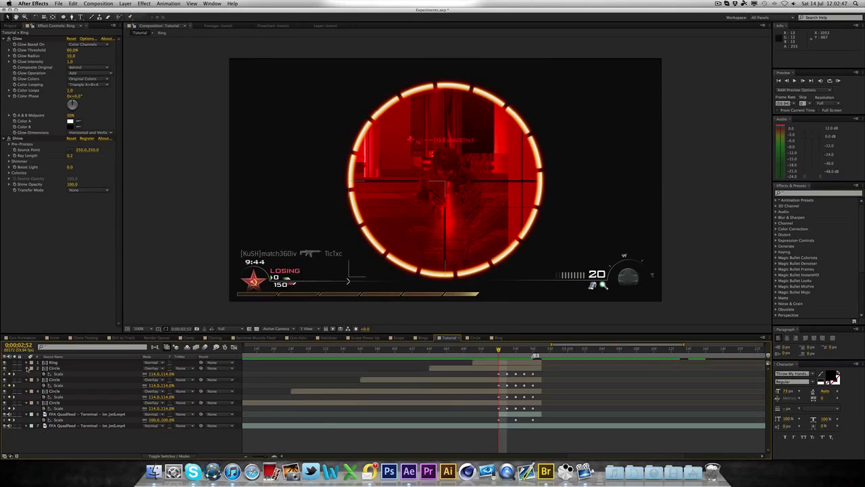
left_click(27, 368)
left_click(27, 373)
left_click(27, 380)
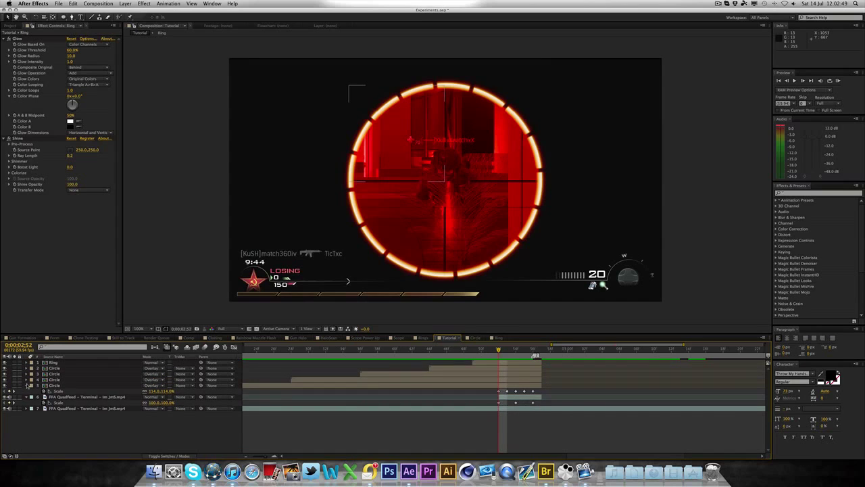
left_click(27, 384)
left_click(27, 390)
Enable motion blur on the Ring layer and check the blurred ring on the frames up to 0;00;02;52.
left_click(487, 362)
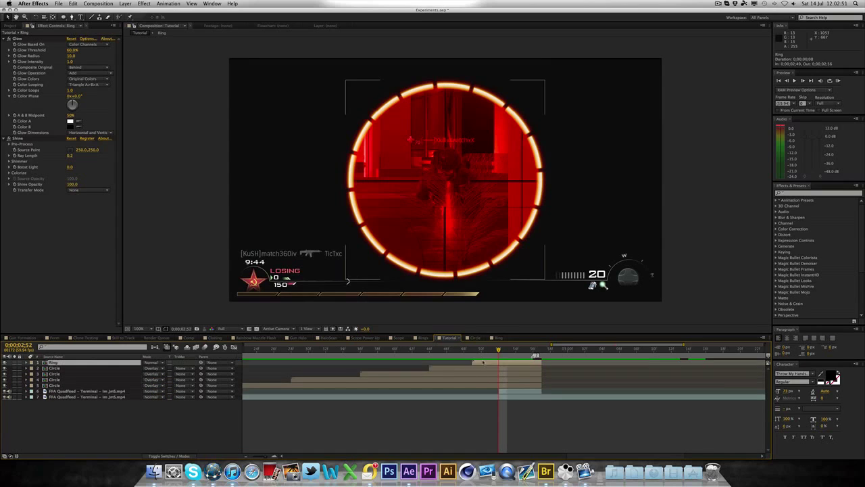
left_click(176, 457)
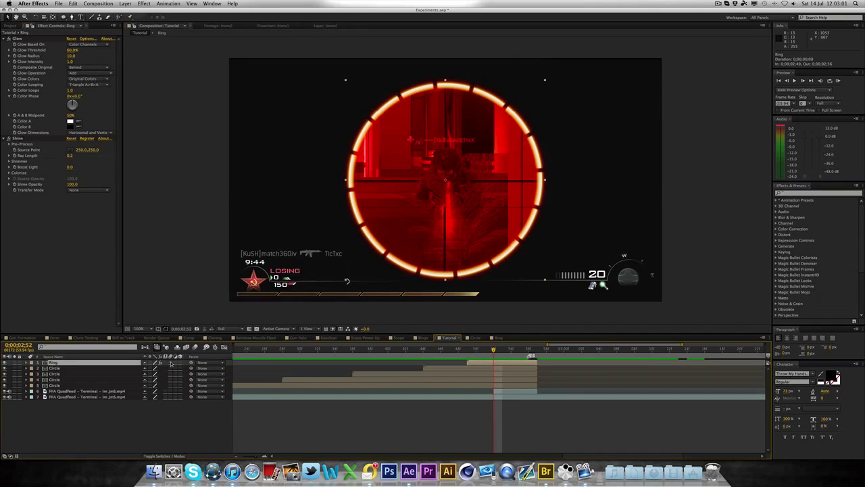
left_click(171, 362)
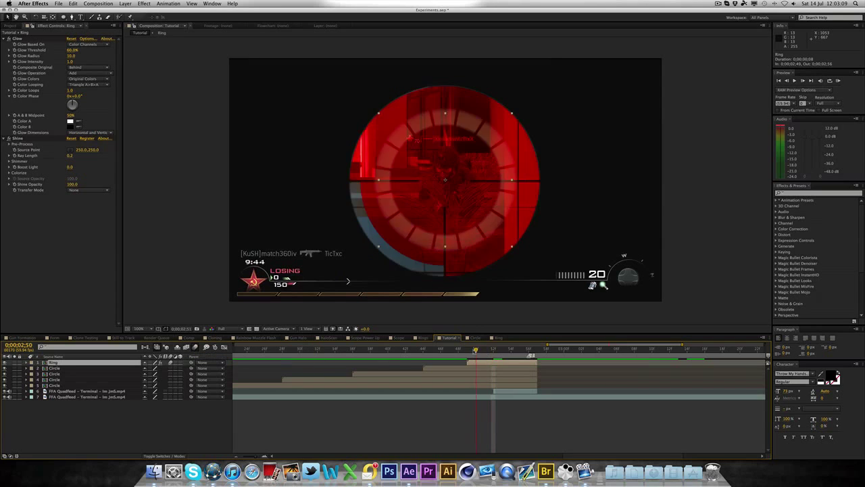
left_click(520, 349)
left_click(493, 349)
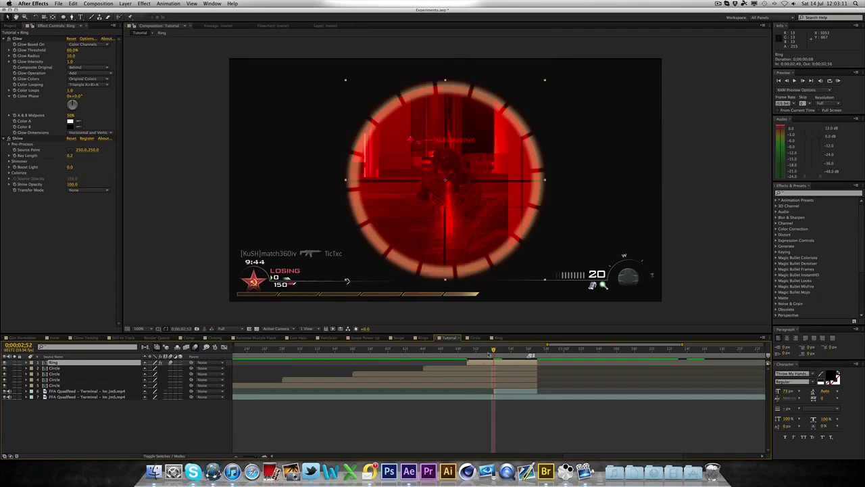
key("Page_Up")
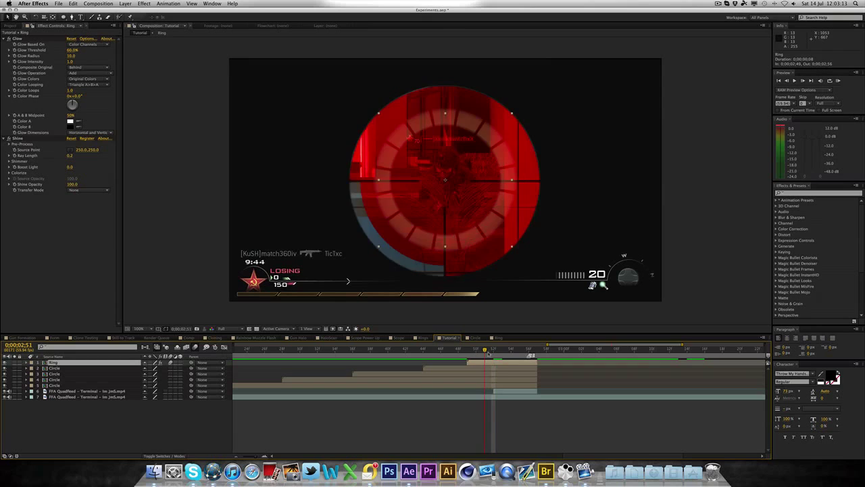
left_click(493, 349)
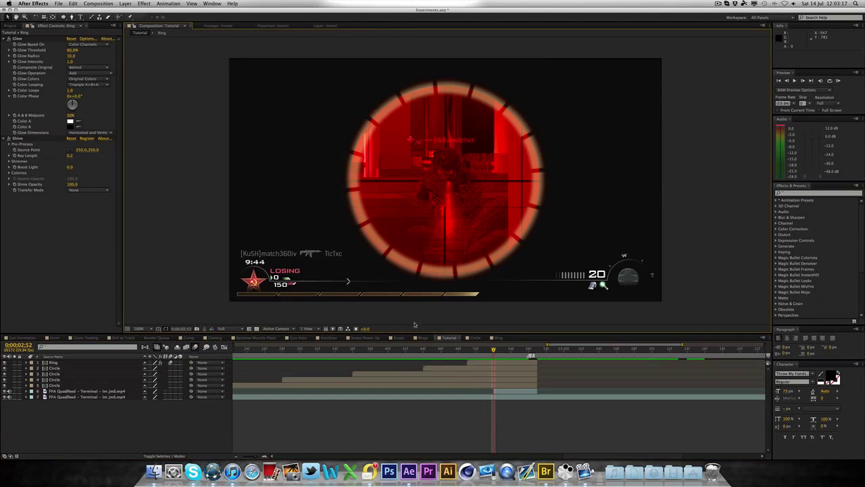
Feather the masks of the four Circle layers by 25, 24, 26 and 21 pixels from the uppermost layer down.
left_click(443, 349)
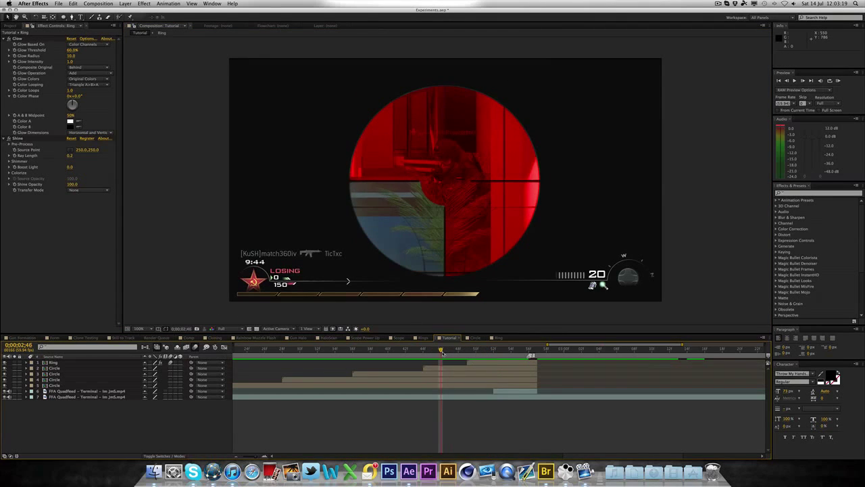
left_click(444, 366)
left_click(445, 386, "shift")
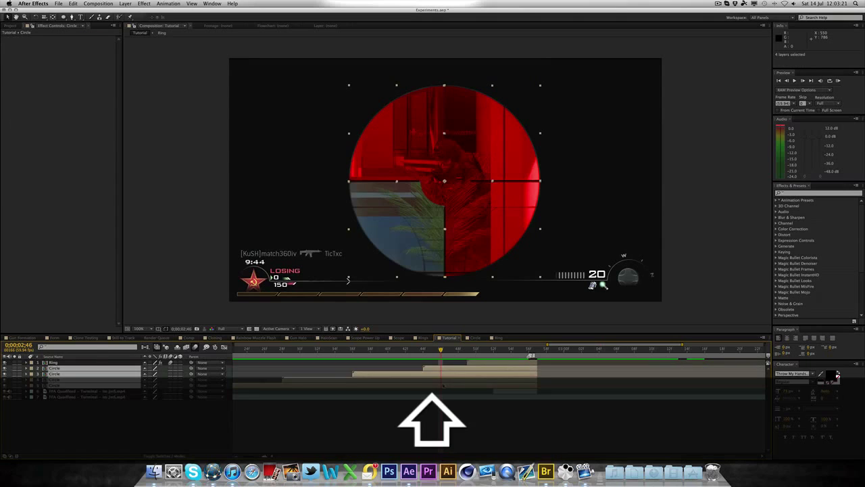
key("f")
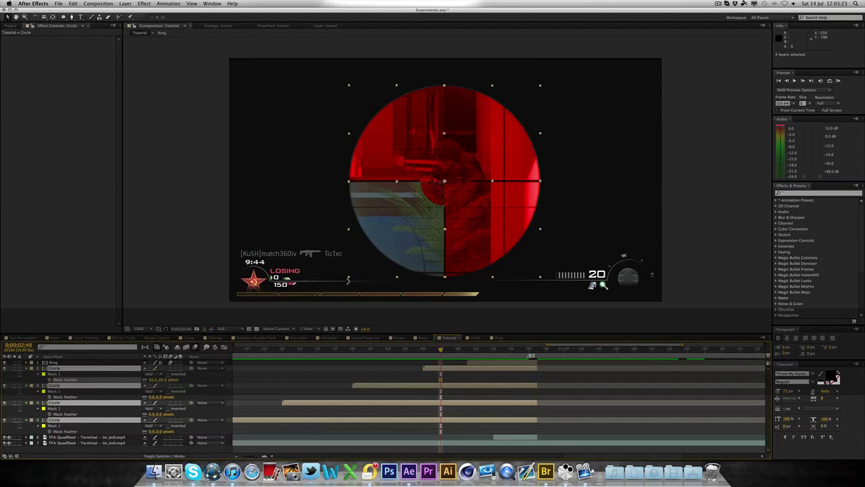
left_click_drag(177, 379, 170, 431)
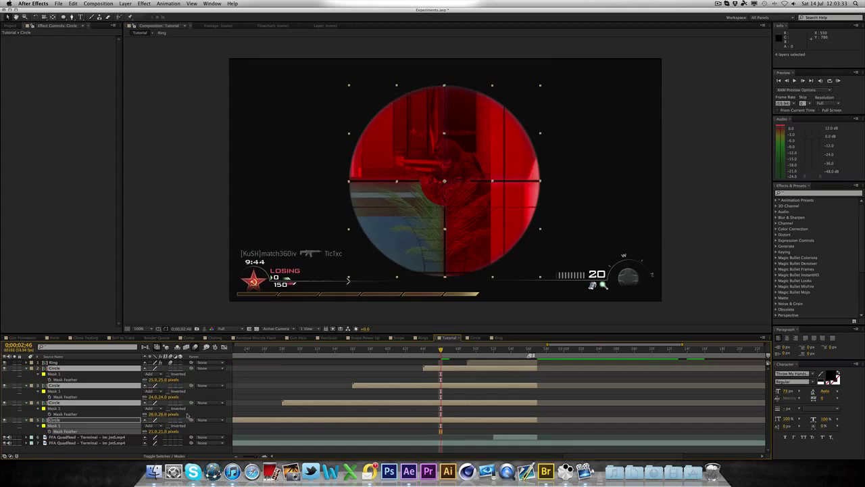
left_click(193, 286)
left_click_drag(376, 352, 327, 355)
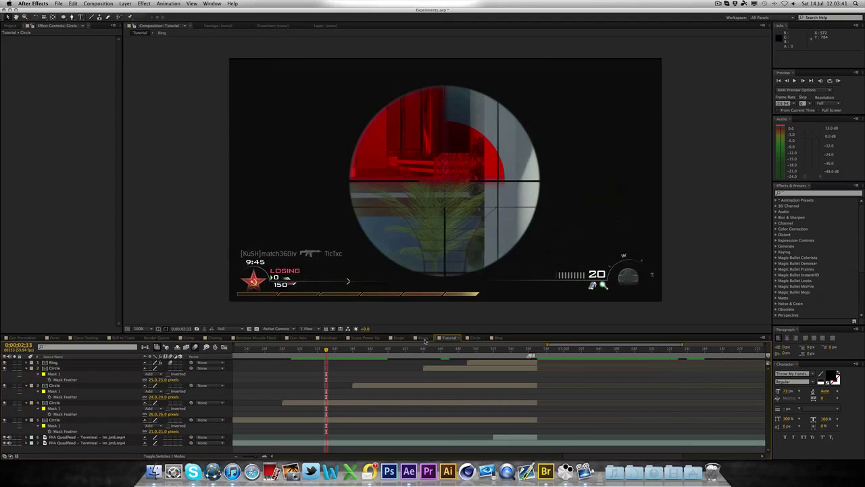
Set the CircleBase Mask Feather to 47 pixels in the Circle composition and preview the softened fill in the Tutorial composition.
left_click(473, 338)
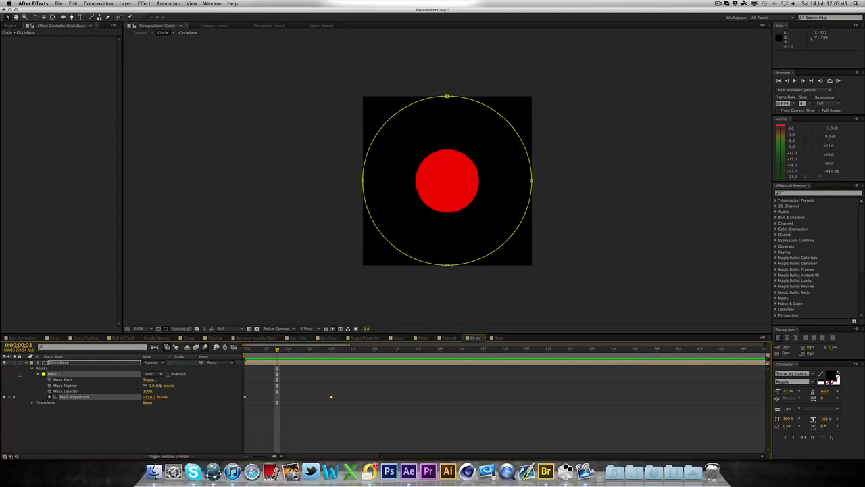
left_click_drag(159, 385, 169, 385)
left_click(387, 362)
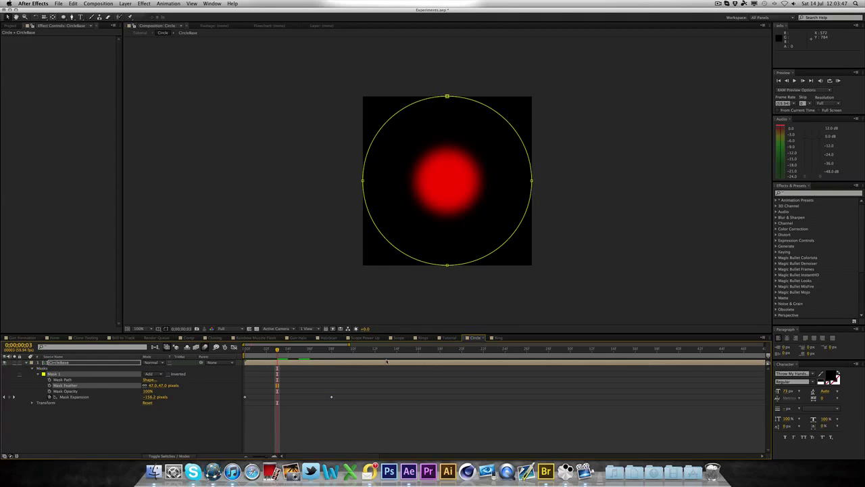
left_click(448, 337)
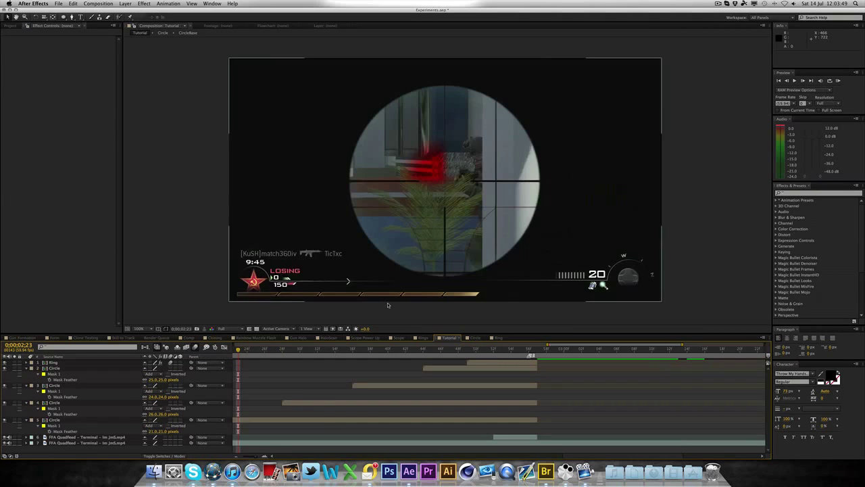
left_click_drag(239, 351, 467, 351)
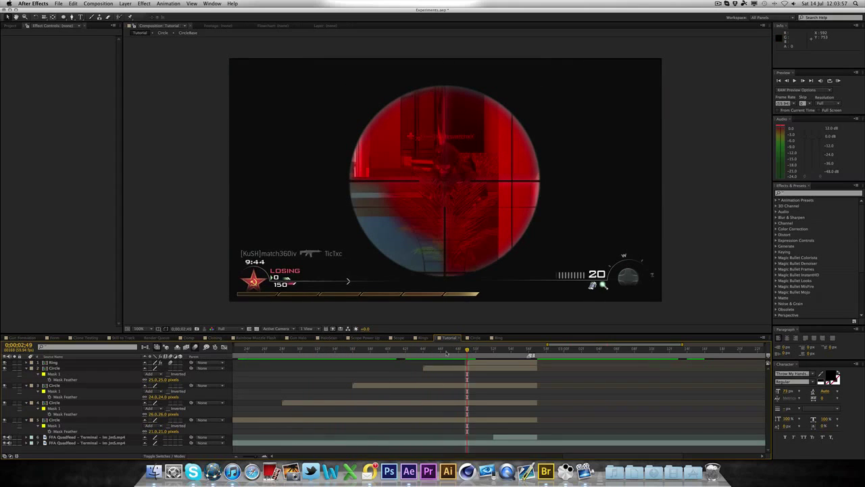
Set the Mask Feather of all four Circle layers to 0 pixels in the Tutorial composition.
left_click(441, 351)
left_click(434, 371)
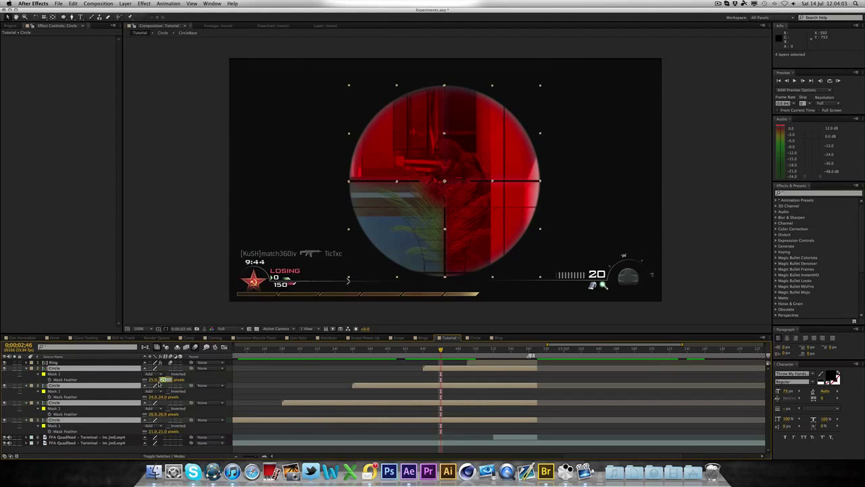
type("0")
left_click(163, 396)
type("0")
left_click(164, 414)
type("0.0 pixels")
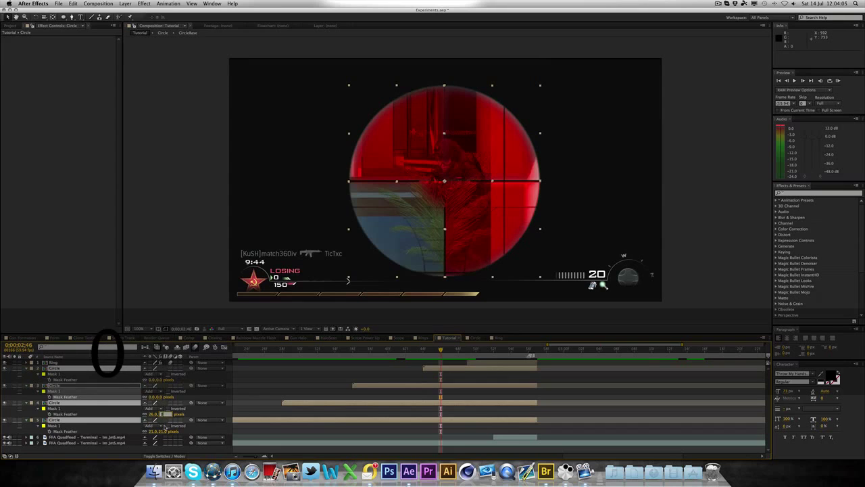
left_click(164, 431)
type("0")
left_click(174, 282)
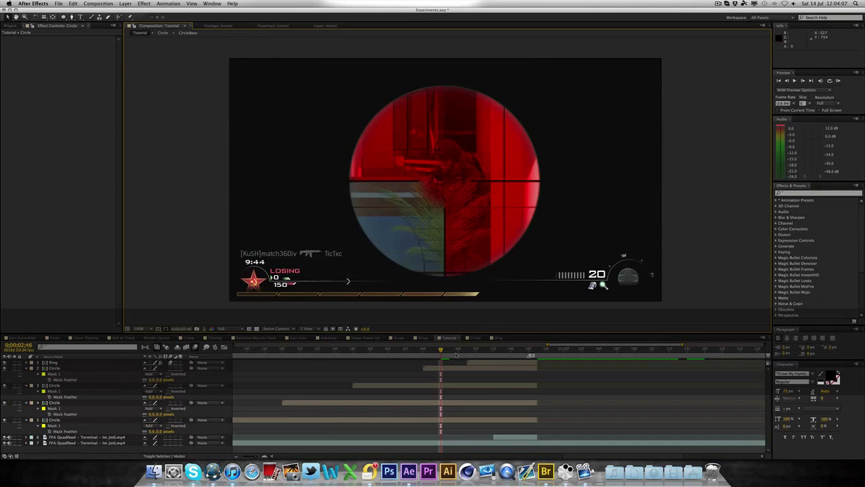
Set the CircleBase layer's Mask Feather to 0 pixels in the Circle composition.
left_click(472, 338)
left_click(167, 384)
type("0")
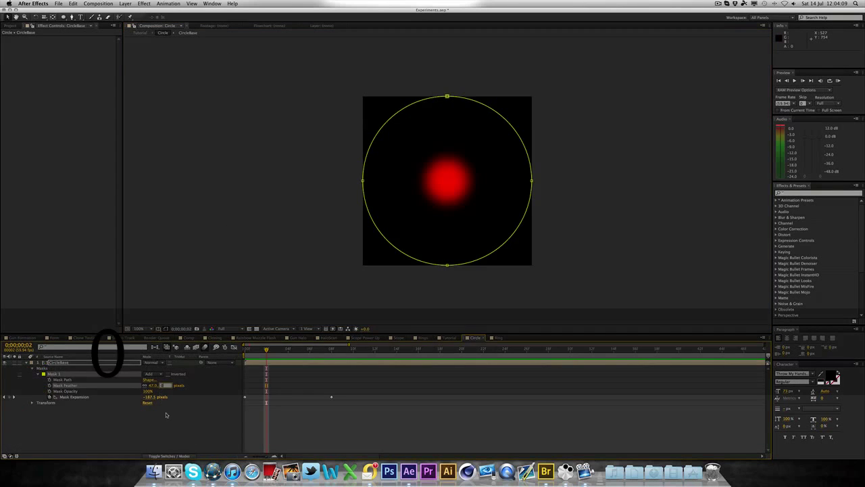
left_click(167, 417)
Examine the finished circle look in the Scope Power Up composition up to 0;00;02;43 and return to the Tutorial composition.
left_click(361, 338)
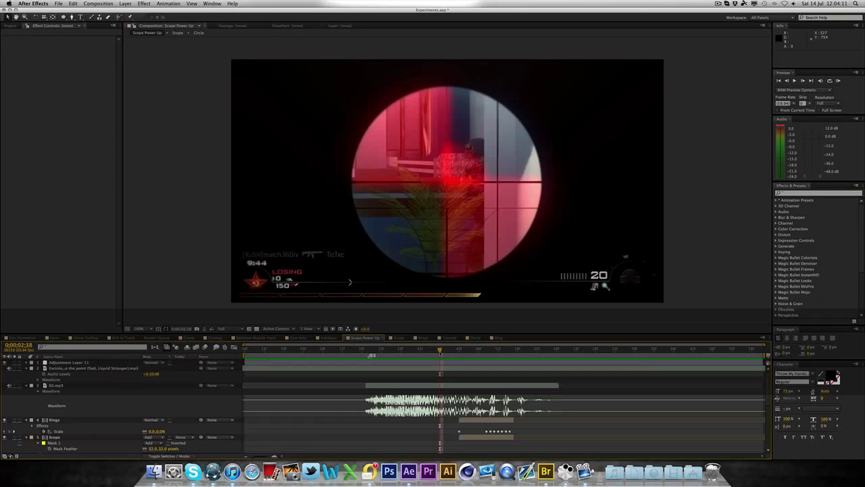
left_click_drag(448, 349, 459, 350)
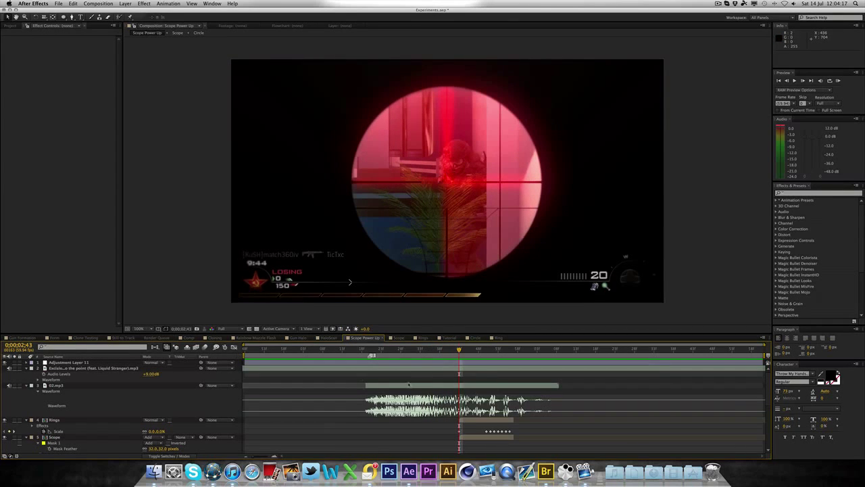
left_click(450, 338)
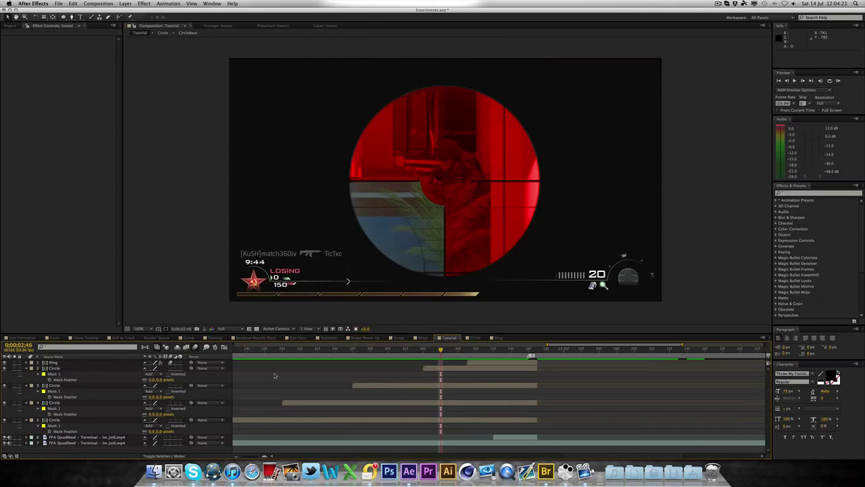
Set the opacity of all four Circle layers to 52% while viewing the frame at 0;00;02;54.
left_click(235, 456)
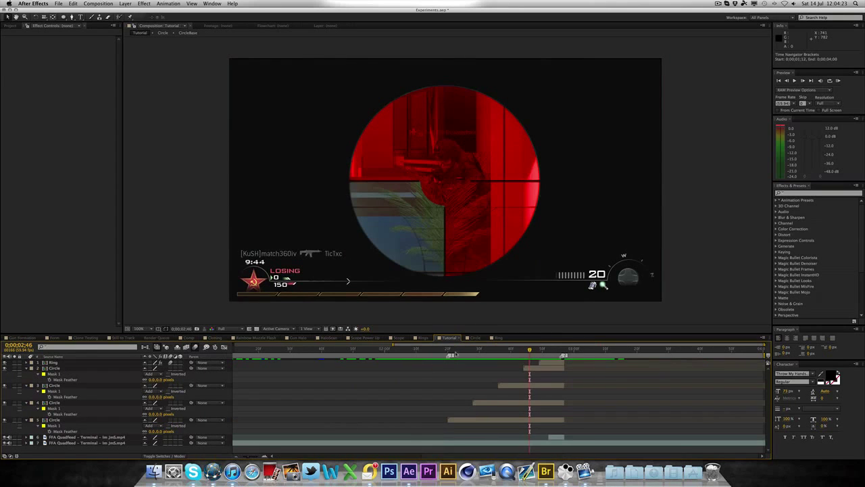
left_click_drag(441, 349, 555, 351)
left_click(544, 369)
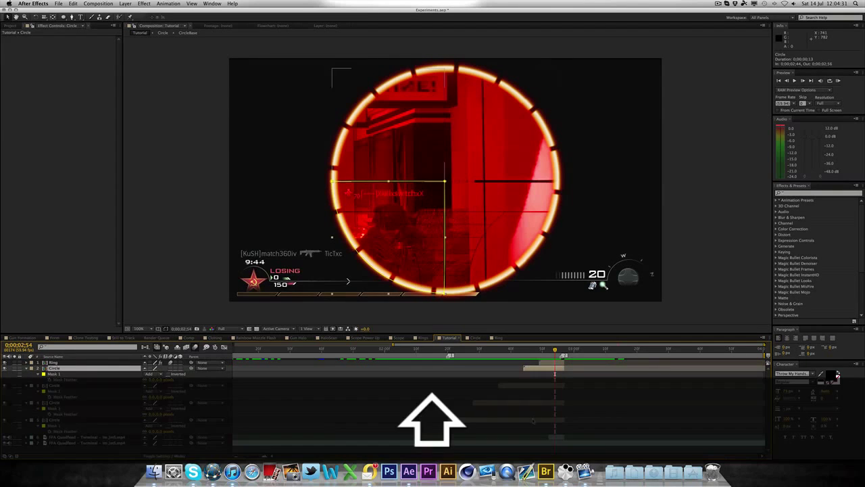
left_click(534, 419, "shift")
key("t")
left_click_drag(145, 374, 128, 373)
left_click(314, 319)
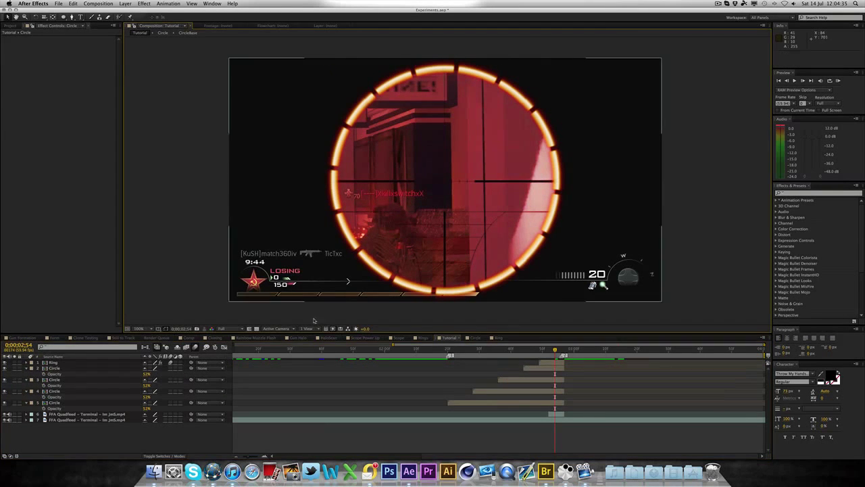
Add 02.mp3 from the Scope Power Up folder to the Tutorial composition at 0;00;02;20 below all layers and show its waveform.
mouse_move(439, 351)
left_mouse_down()
mouse_move(560, 350)
mouse_move(448, 350)
left_mouse_up()
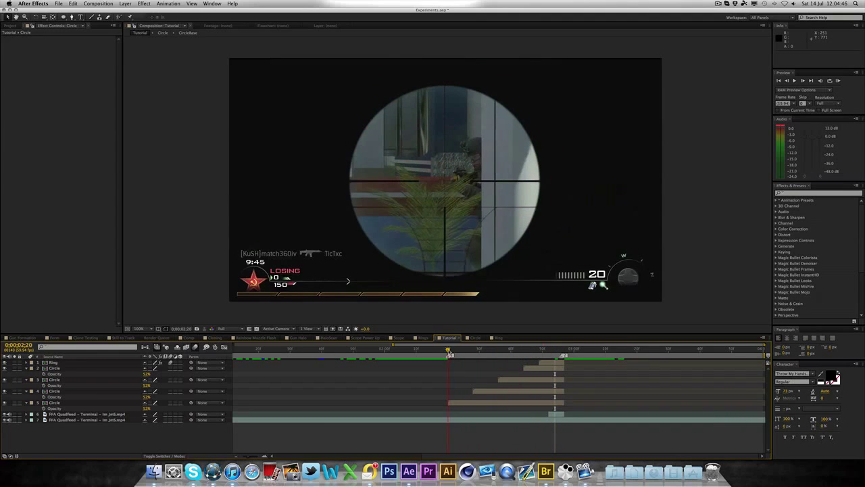
left_click(364, 337)
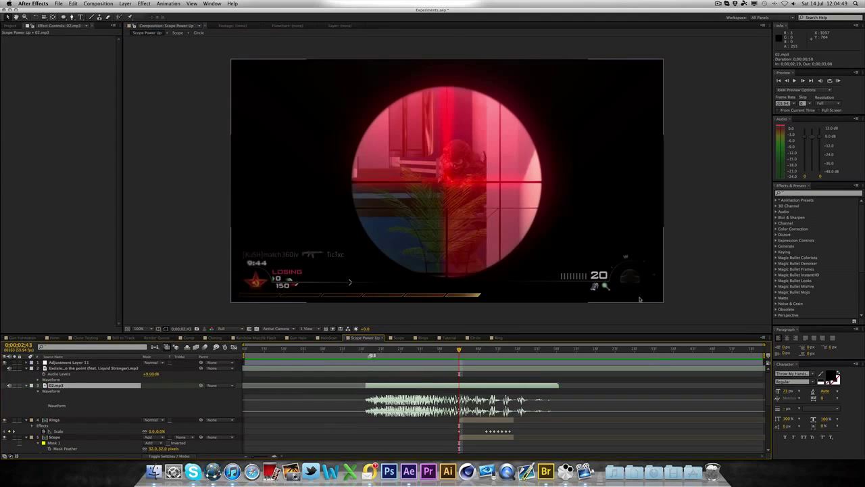
left_click(452, 338)
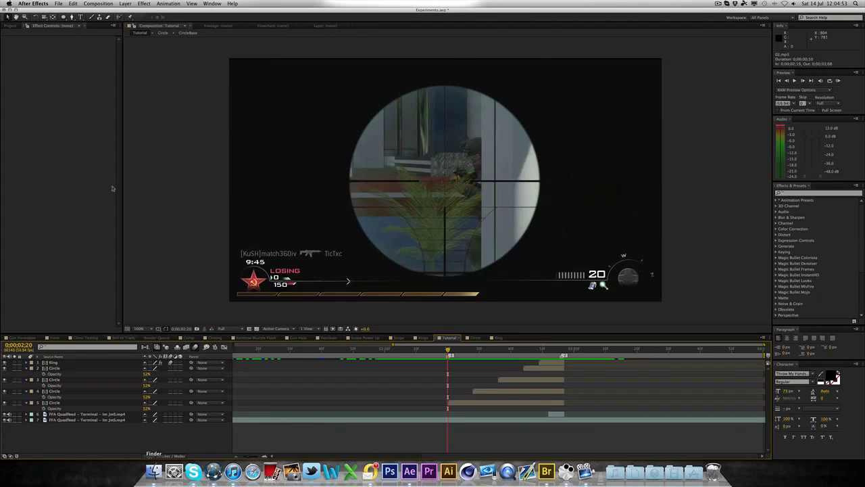
left_click(11, 25)
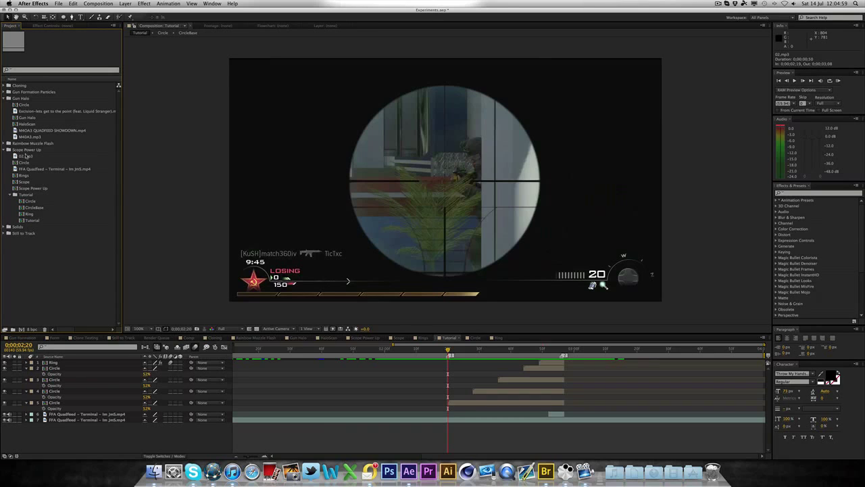
left_click(25, 155)
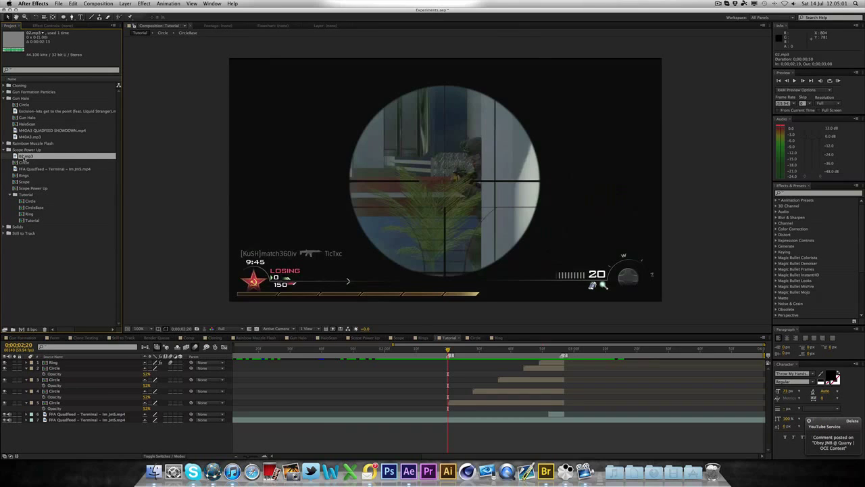
left_click_drag(25, 159, 449, 424)
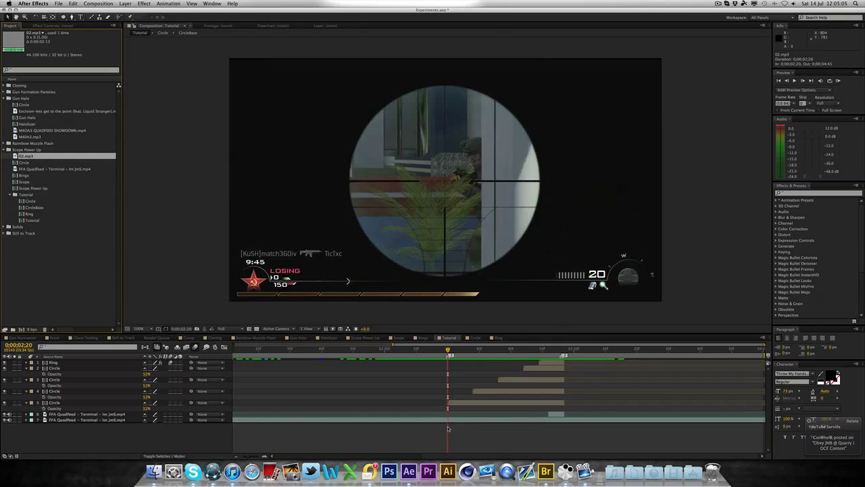
key("l")
key("l")
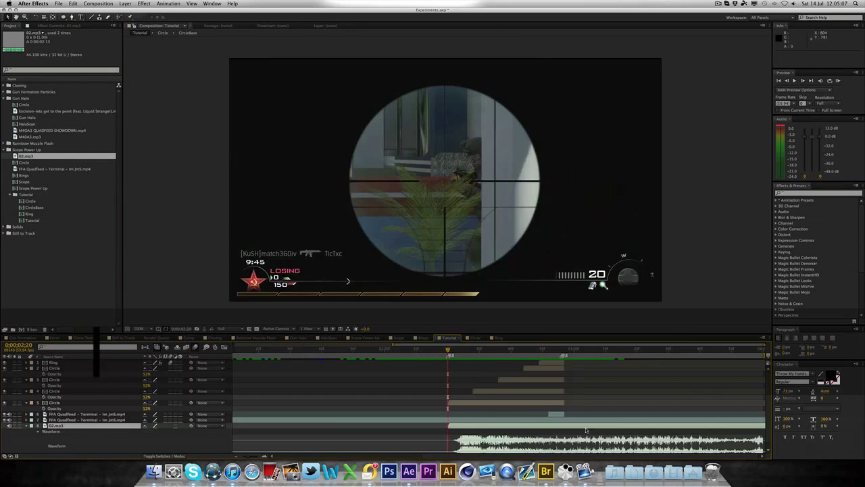
Slide the 02.mp3 layer earlier until its ending lines up with the ring effect, and trim its start to the earliest Circle layer's start.
left_click_drag(588, 430, 437, 426)
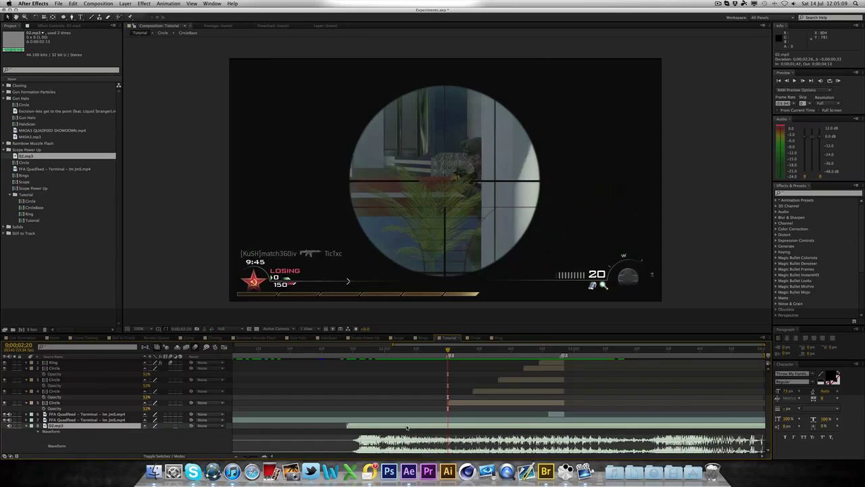
left_click_drag(742, 428, 542, 427)
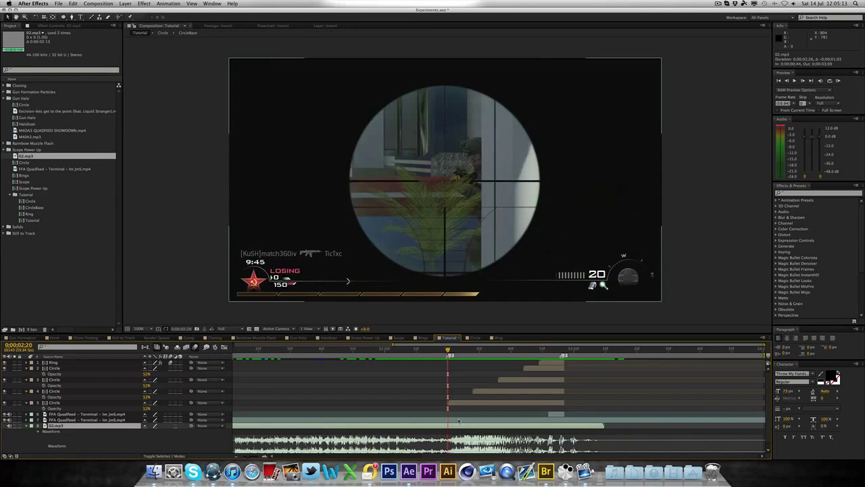
key("alt")
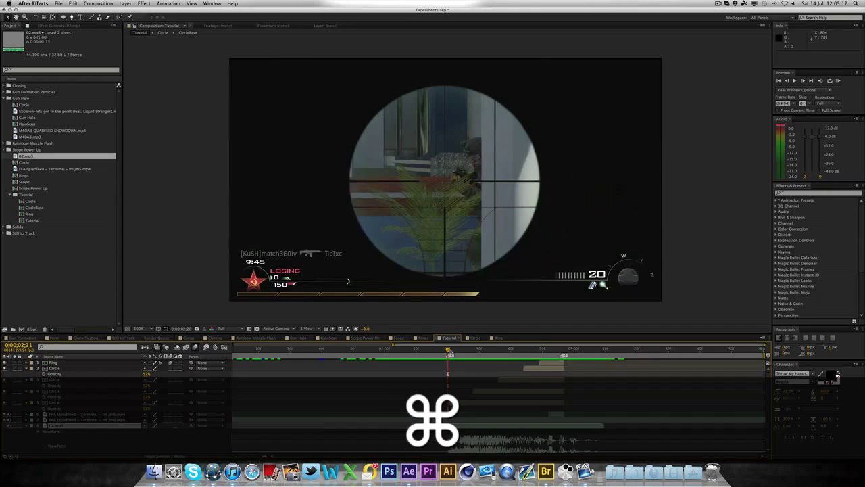
left_click_drag(448, 351, 621, 352)
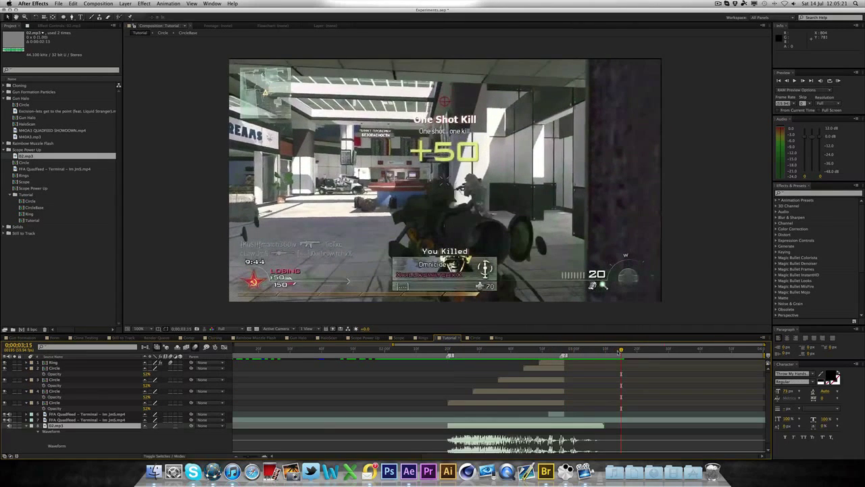
Add the Excision music track from the Gun Halo folder above the 02.mp3 layer and show its waveform.
left_click(134, 269)
left_click(79, 178)
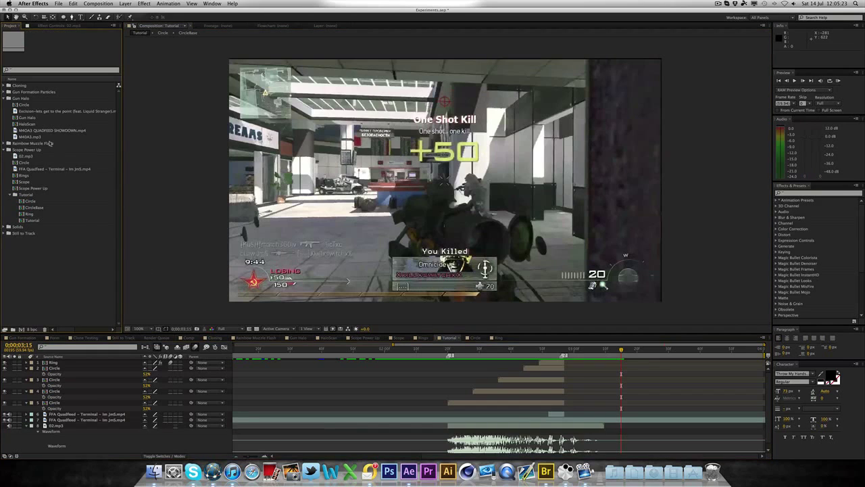
left_click(45, 111)
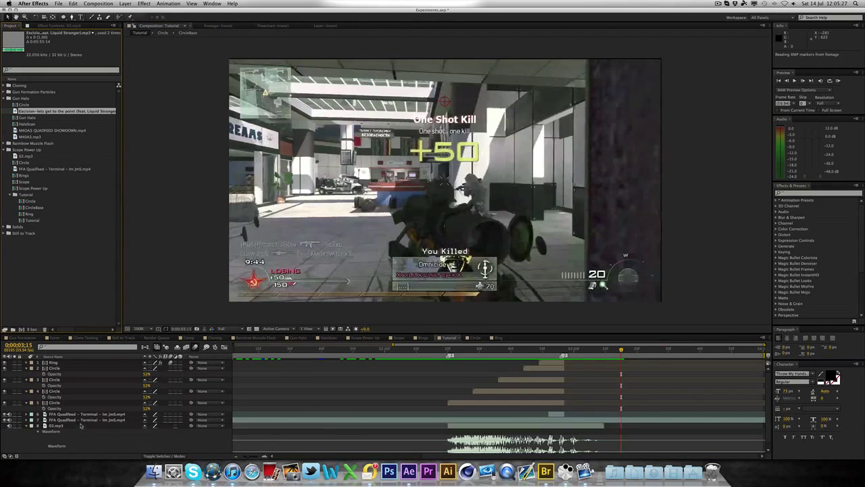
left_click_drag(80, 425, 81, 425)
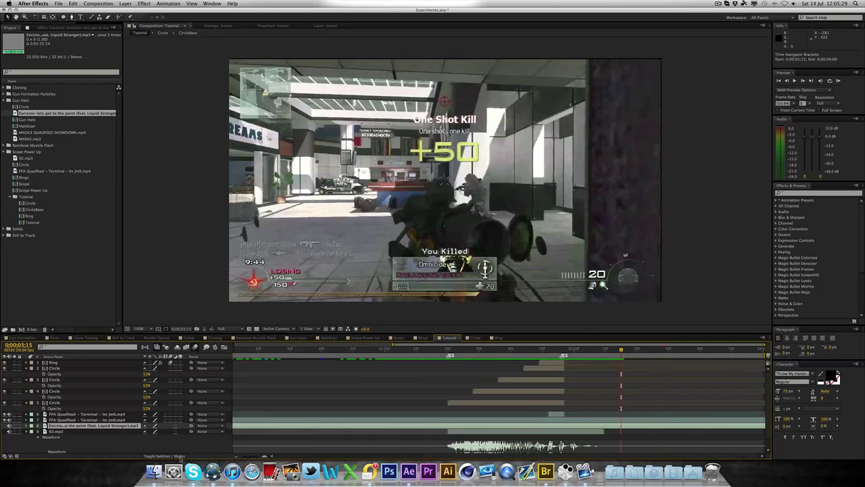
key("minus")
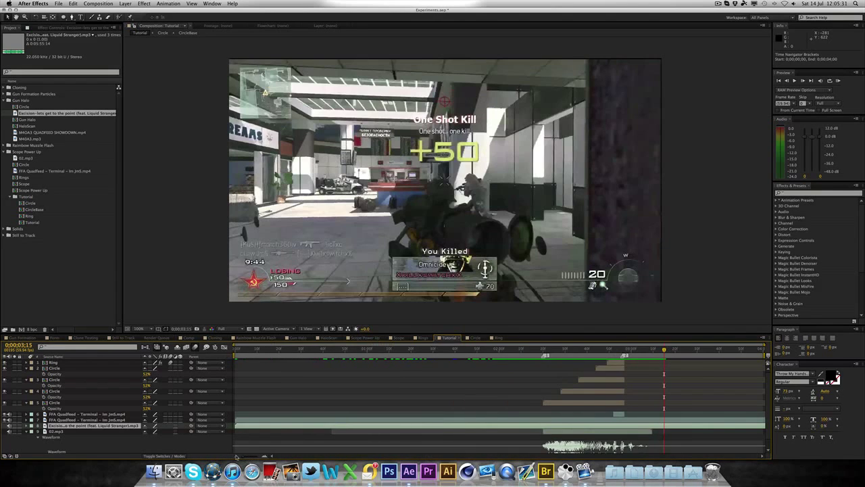
key("l")
key("l")
Slide the music layer earlier until the loud part of its waveform starts at the short footage layer's start, 0;00;02;52.
left_click_drag(747, 425, 411, 425)
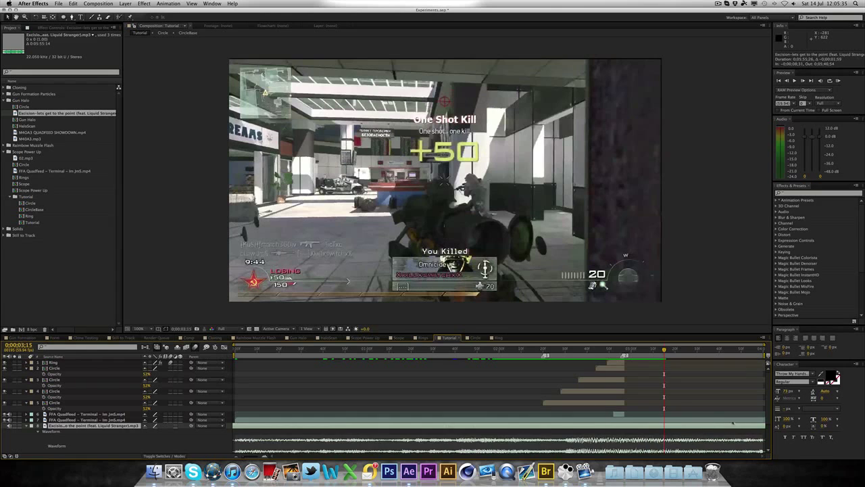
left_click_drag(761, 424, 406, 426)
left_click_drag(713, 425, 473, 426)
left_click_drag(743, 425, 485, 425)
left_click_drag(714, 425, 520, 425)
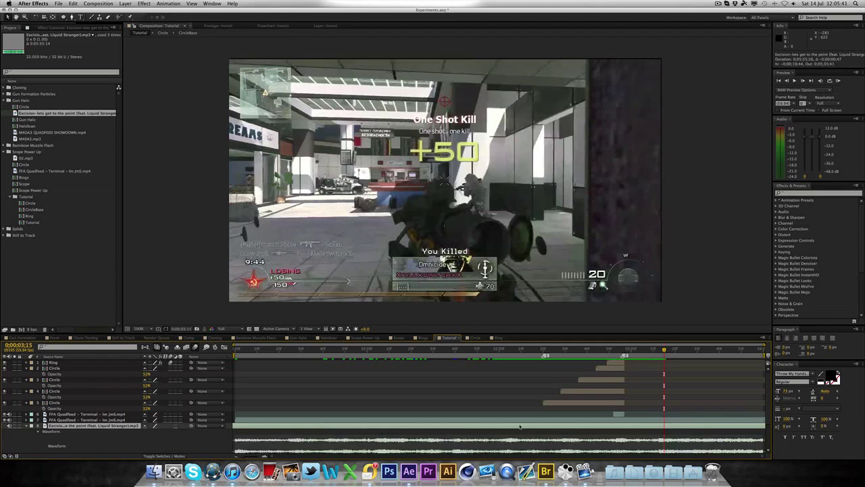
left_click_drag(780, 428, 471, 423)
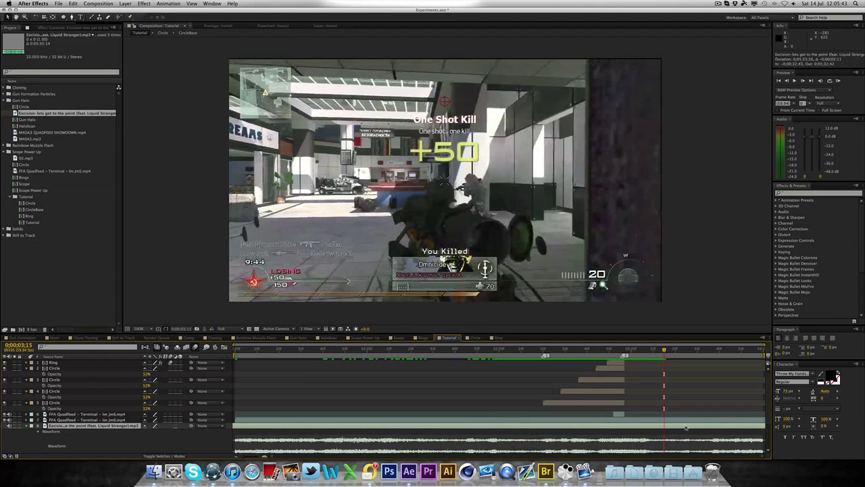
left_click_drag(686, 427, 431, 426)
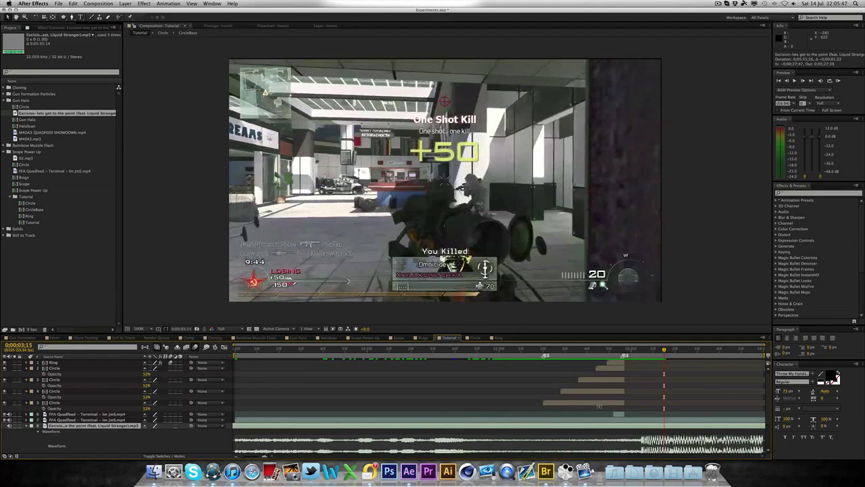
left_click(622, 349)
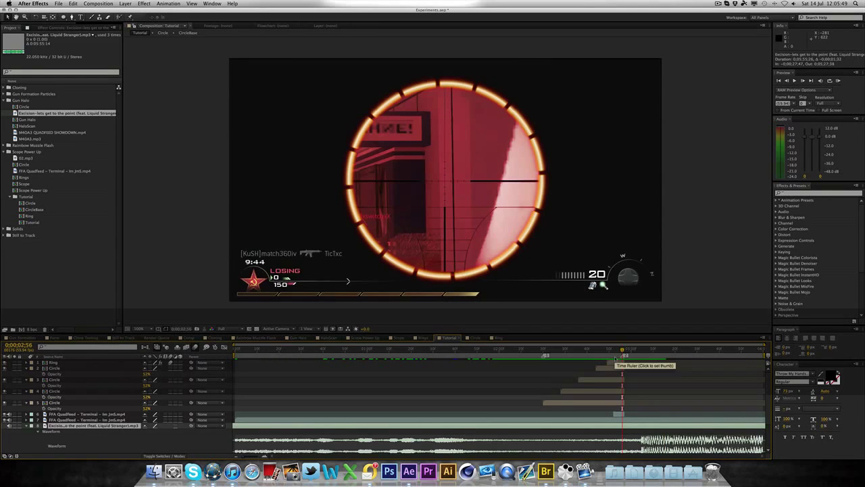
left_click_drag(622, 350, 613, 349)
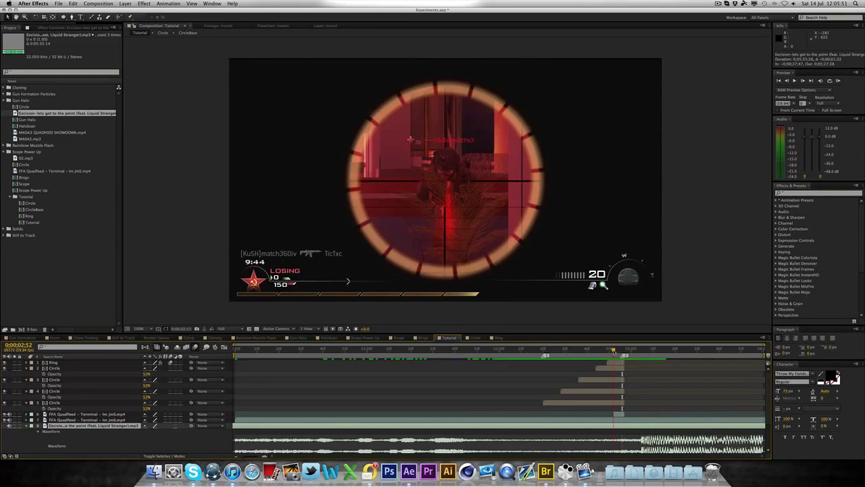
left_click_drag(640, 426, 613, 428)
Set the work area start to 0;00;01;51 and save the project.
left_click_drag(534, 353, 480, 356)
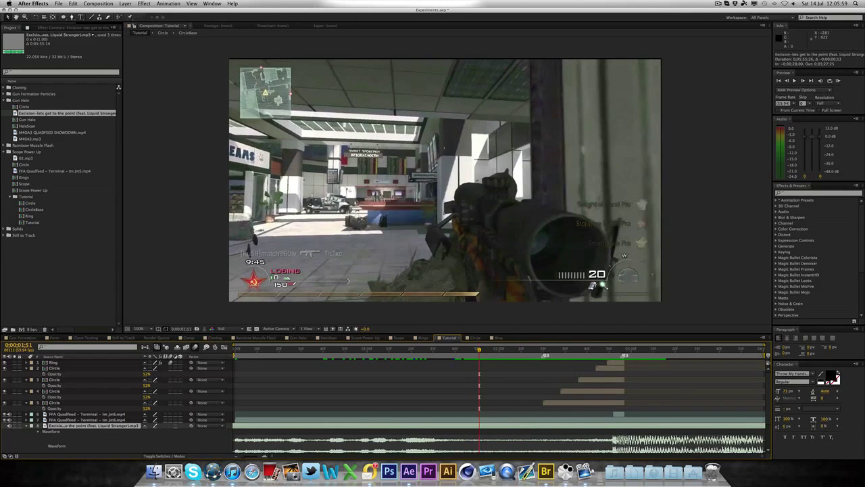
key("b")
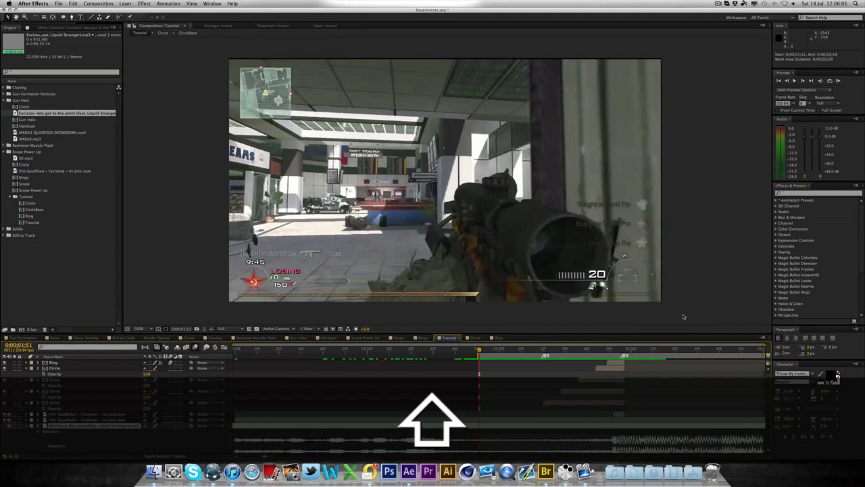
key("super+s")
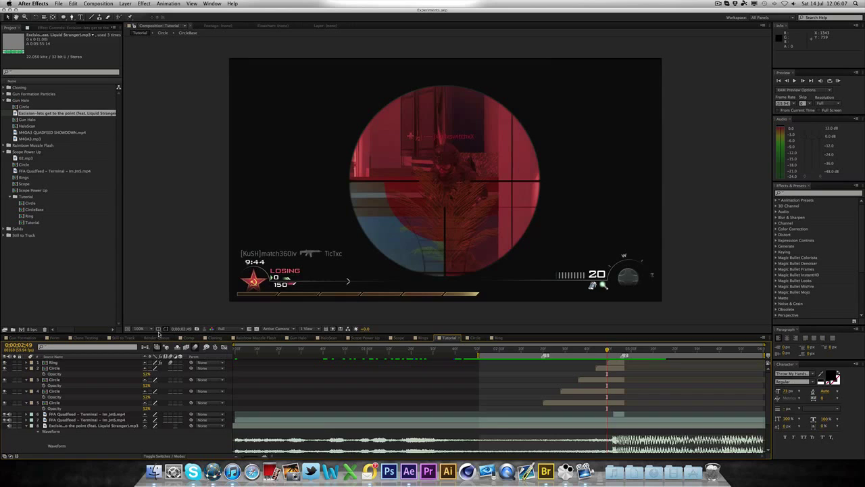
Create an adjustment layer above the Ring layer in the Tutorial composition.
key("super")
key("super+alt+y")
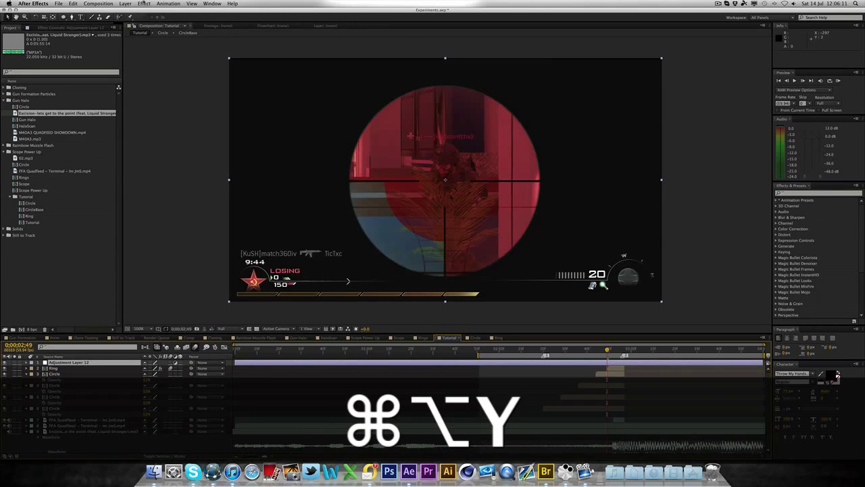
Apply Magic Bullet Looks to the new adjustment layer and load the "vuqz cc pack yo 3" look.
left_click(144, 4)
mouse_move(203, 120)
left_click(233, 119)
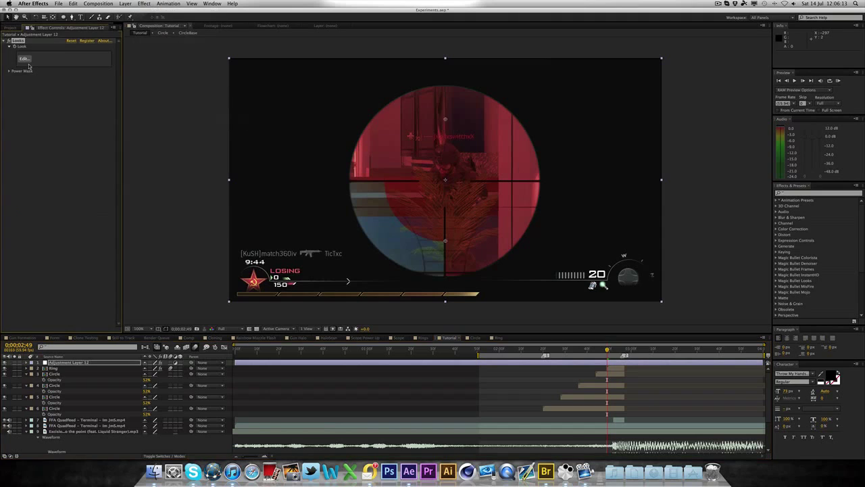
left_click(27, 61)
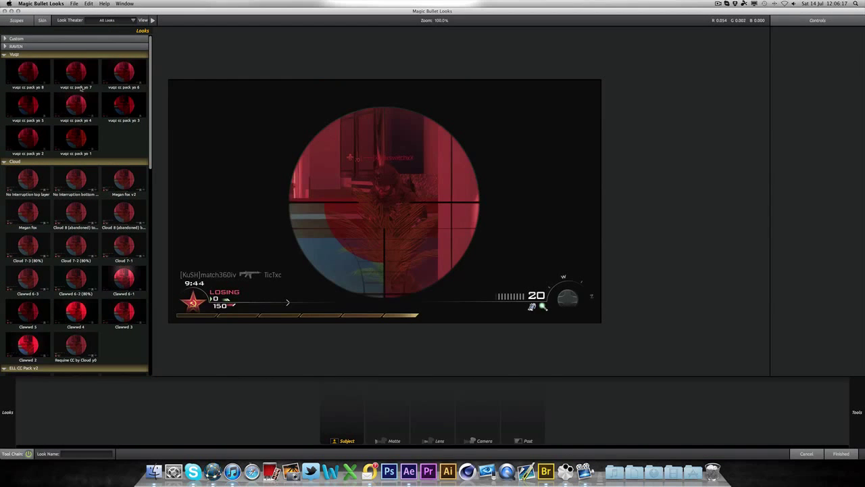
left_click(82, 76)
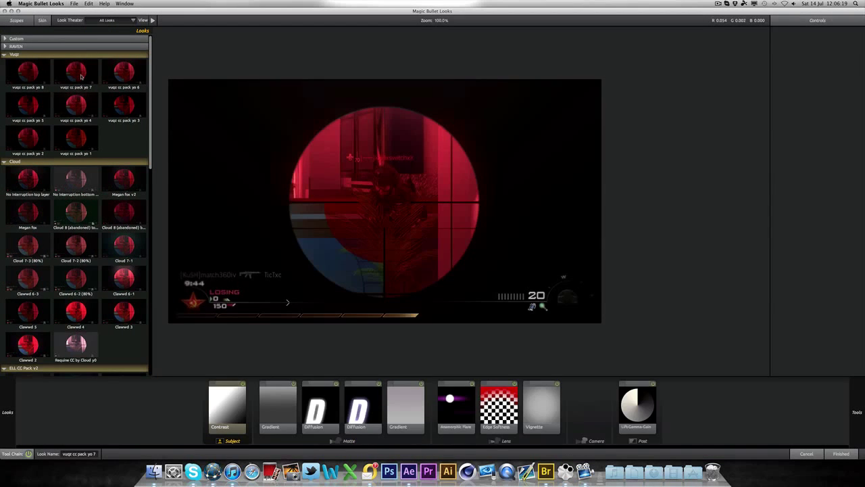
left_click(81, 144)
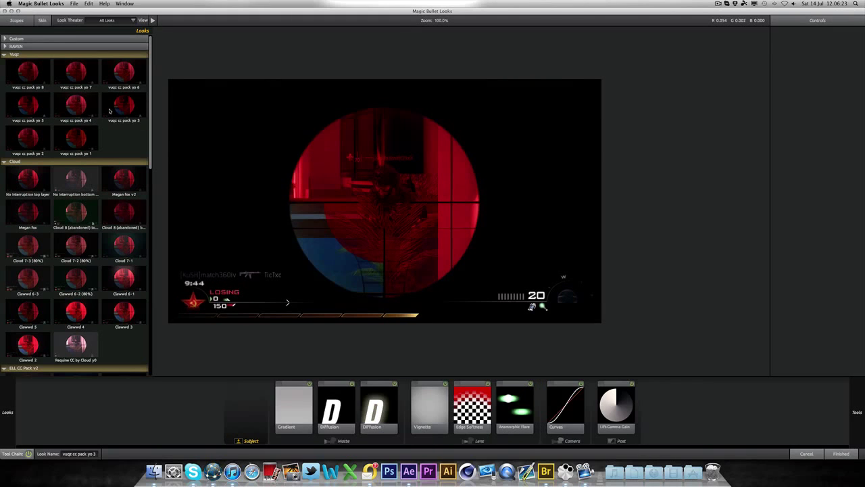
left_click(841, 453)
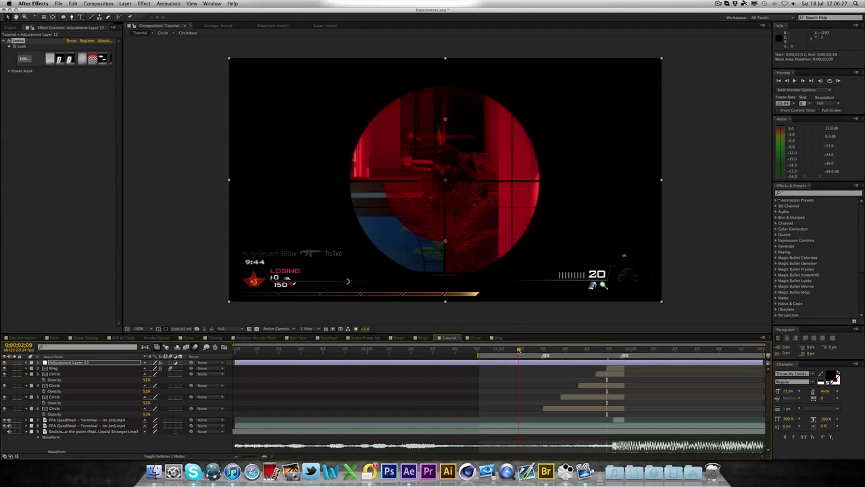
Scrub to the ring animation, save the project and play a RAM preview of the graded composition.
left_click_drag(518, 351, 618, 354)
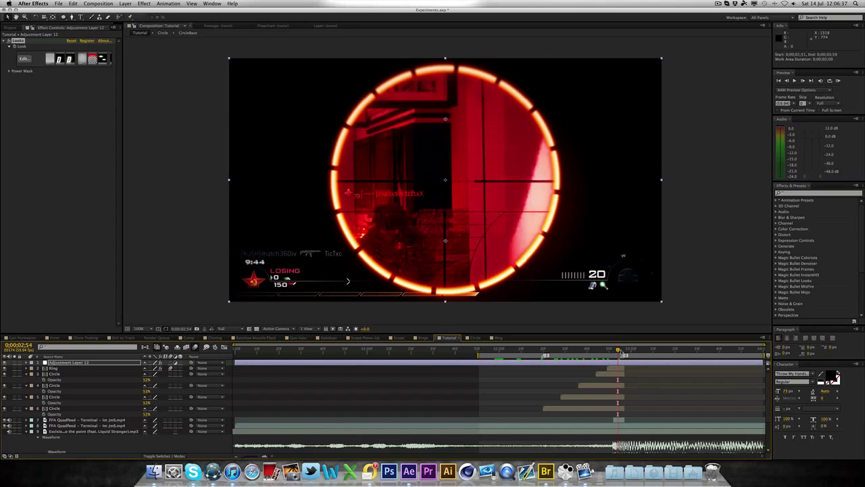
key("super")
key("super+s")
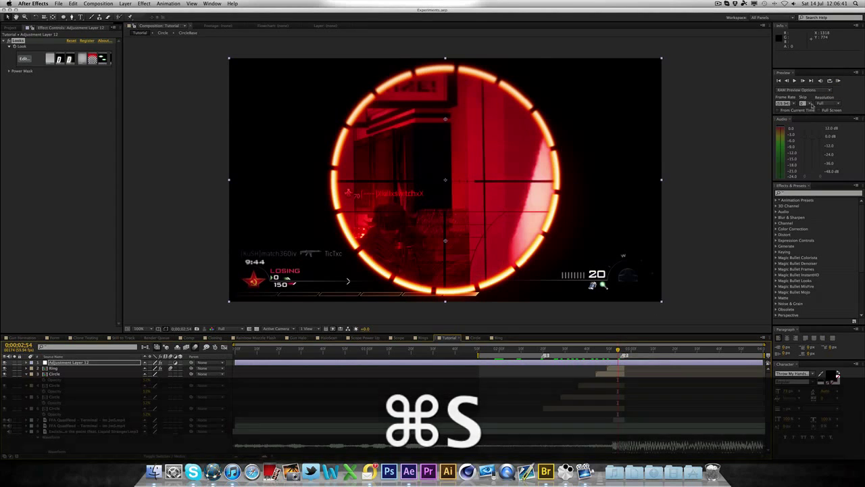
left_click(839, 81)
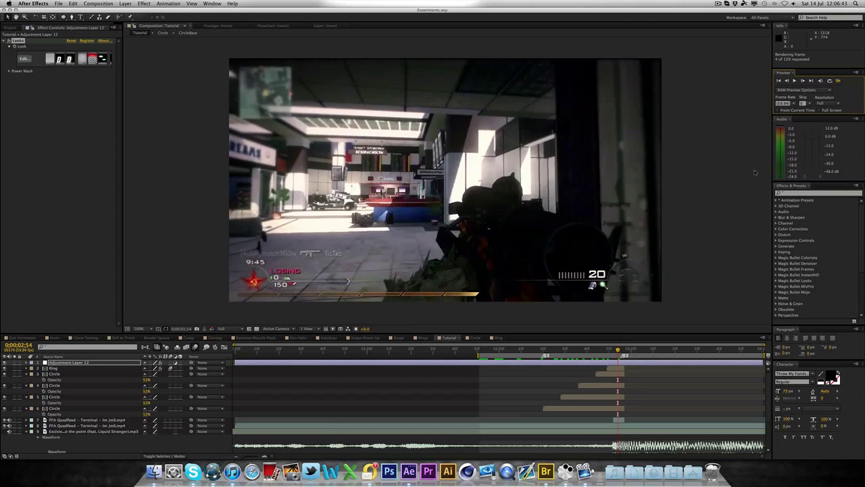
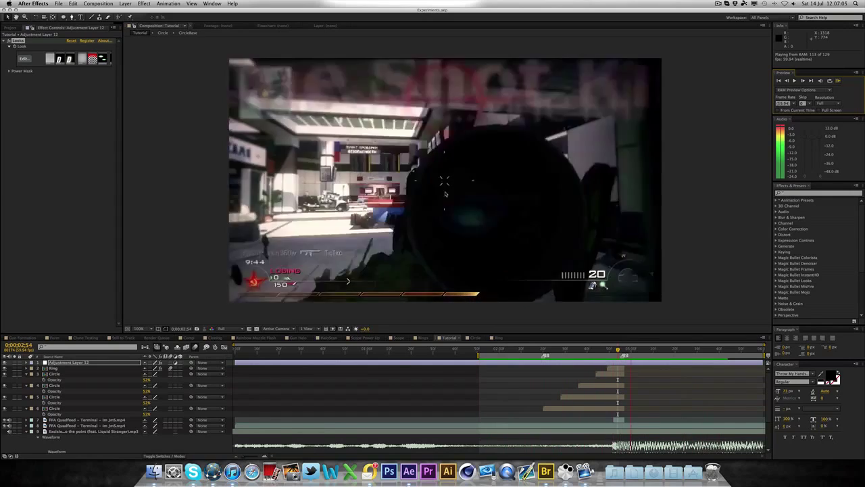
key("space")
Raise the Excision music layer's Audio Levels to +9.00 dB and save the project.
left_click(603, 432)
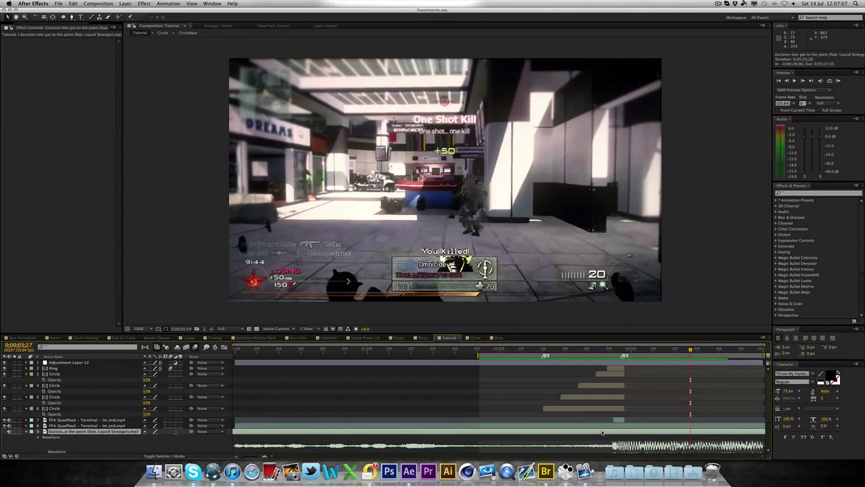
key("l")
left_click_drag(152, 438, 158, 438)
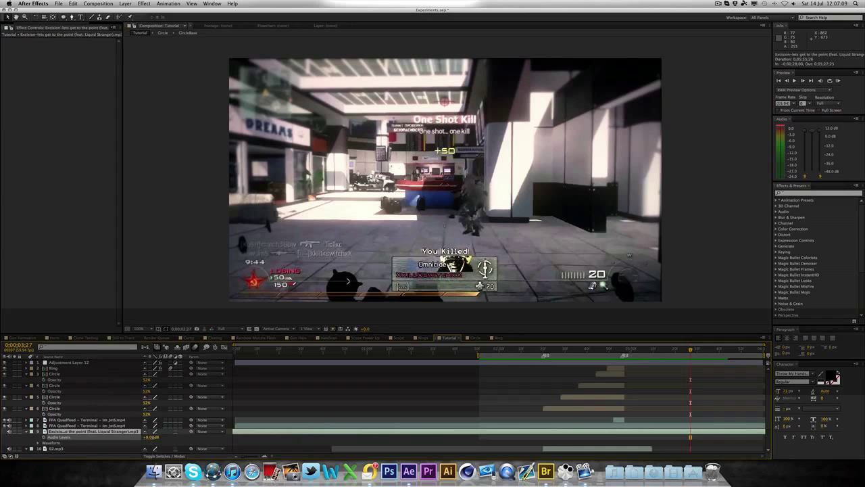
key("space")
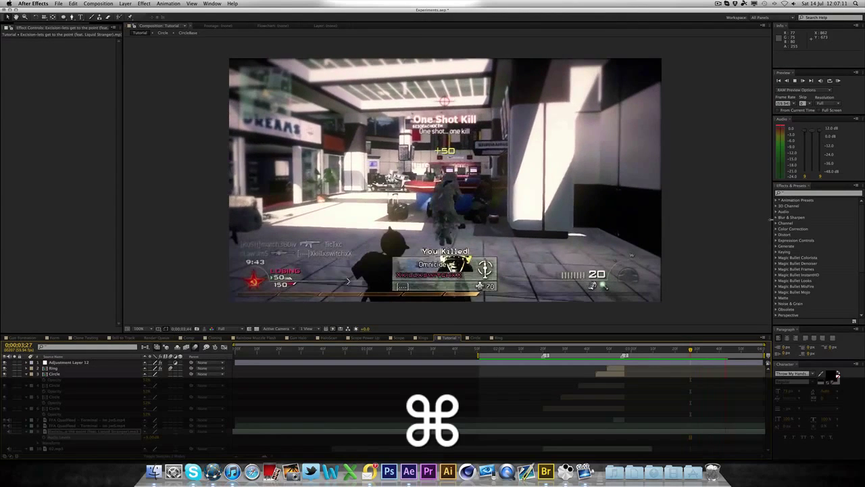
key("super+s")
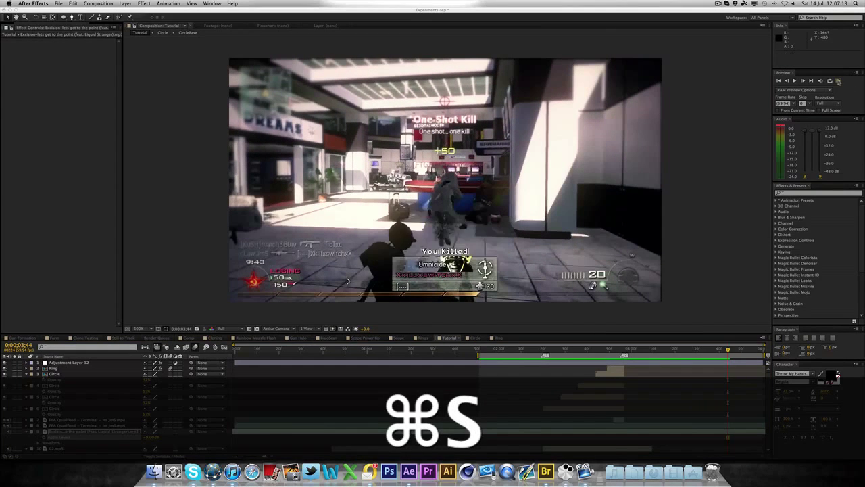
Play a RAM preview with the louder music and scrub through the scope-in, ring and kill section.
left_click(839, 80)
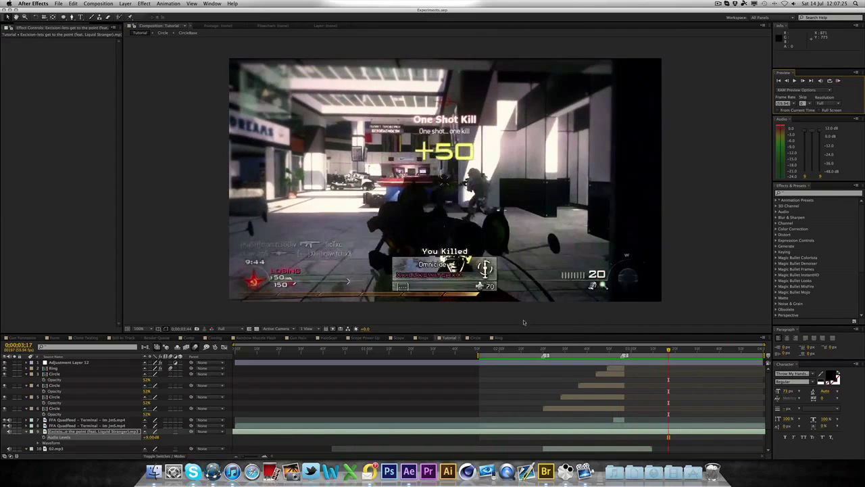
left_click(532, 349)
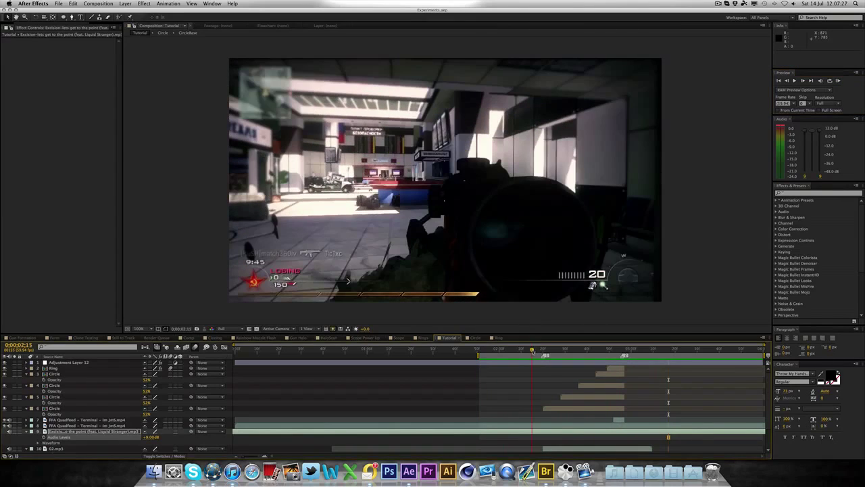
mouse_move(533, 349)
left_mouse_down()
mouse_move(509, 353)
mouse_move(546, 353)
left_mouse_up()
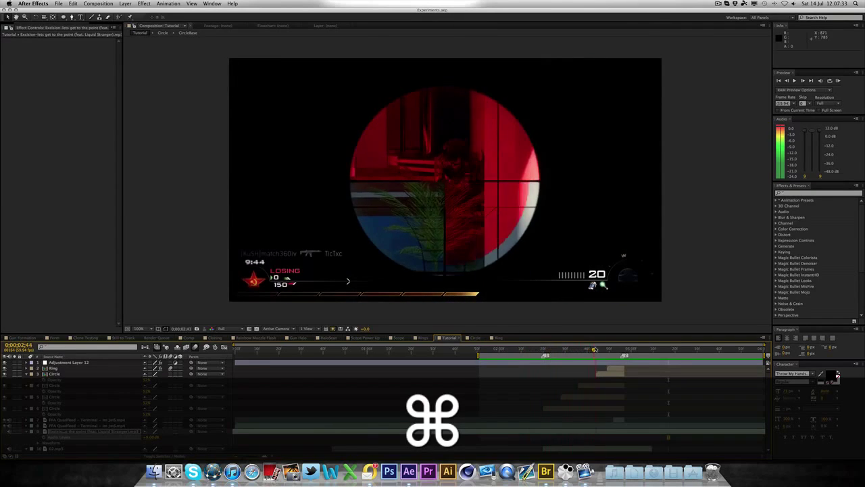
left_click_drag(614, 350, 690, 350)
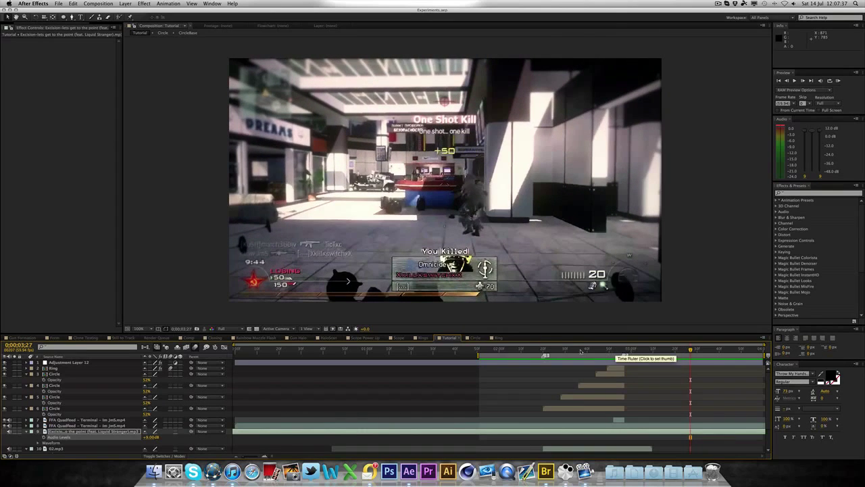
left_click_drag(580, 351, 608, 350)
Enable motion blur on all four Circle layers and check the frames around the ring's appearance.
left_click(602, 374)
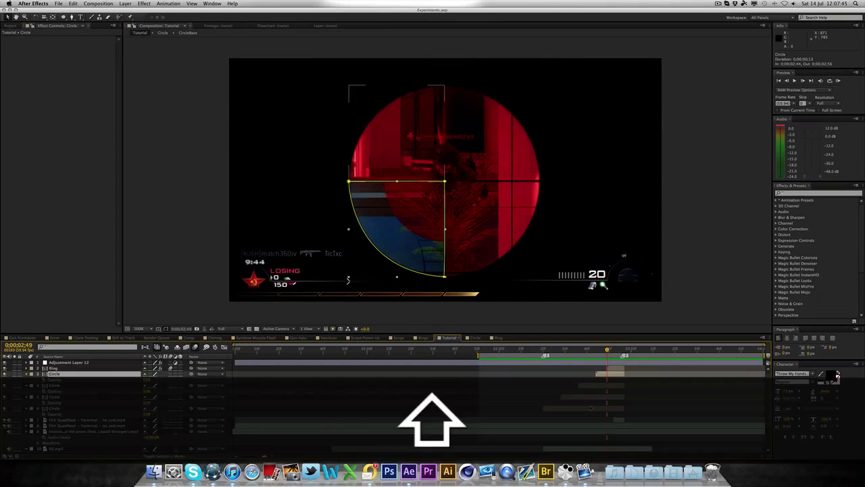
left_click(591, 409, "shift")
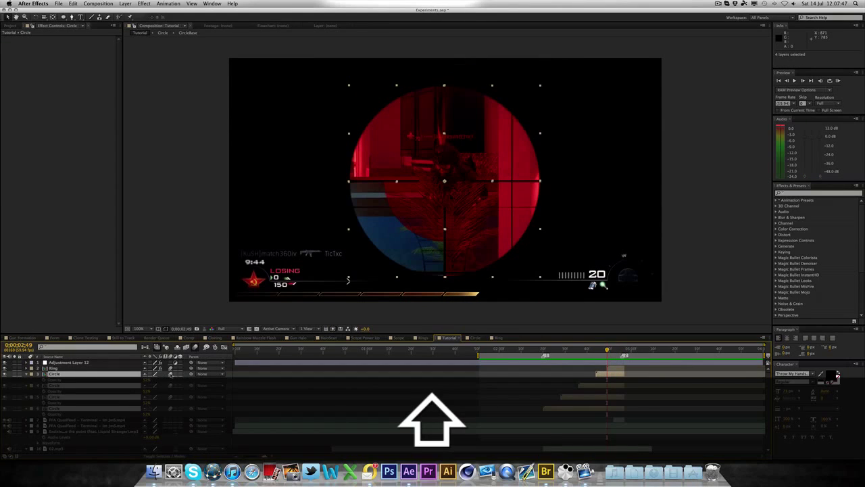
left_click_drag(590, 351, 526, 352)
left_click(679, 258)
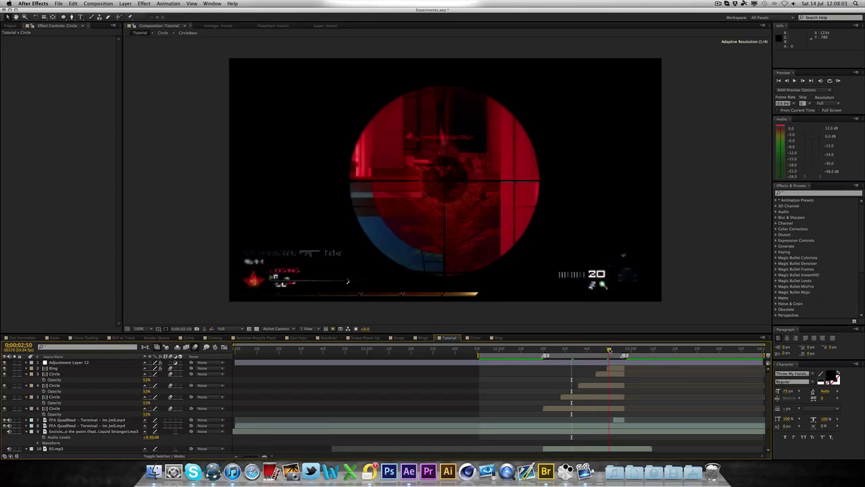
left_click(464, 124)
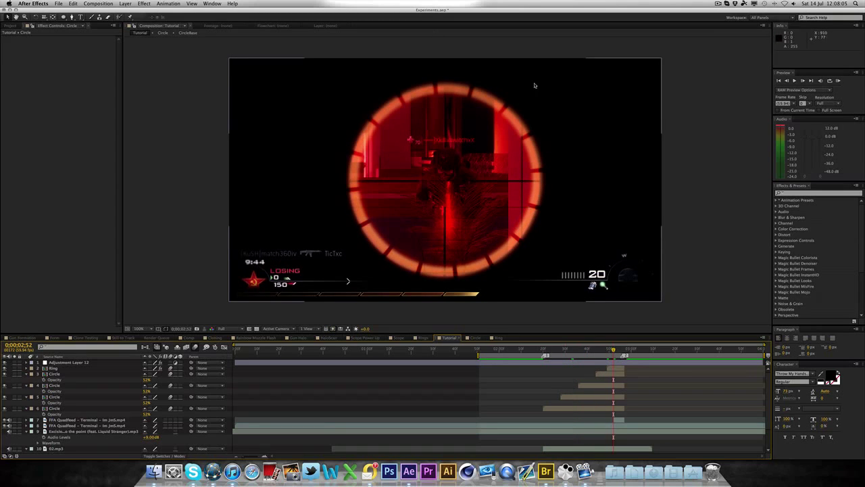